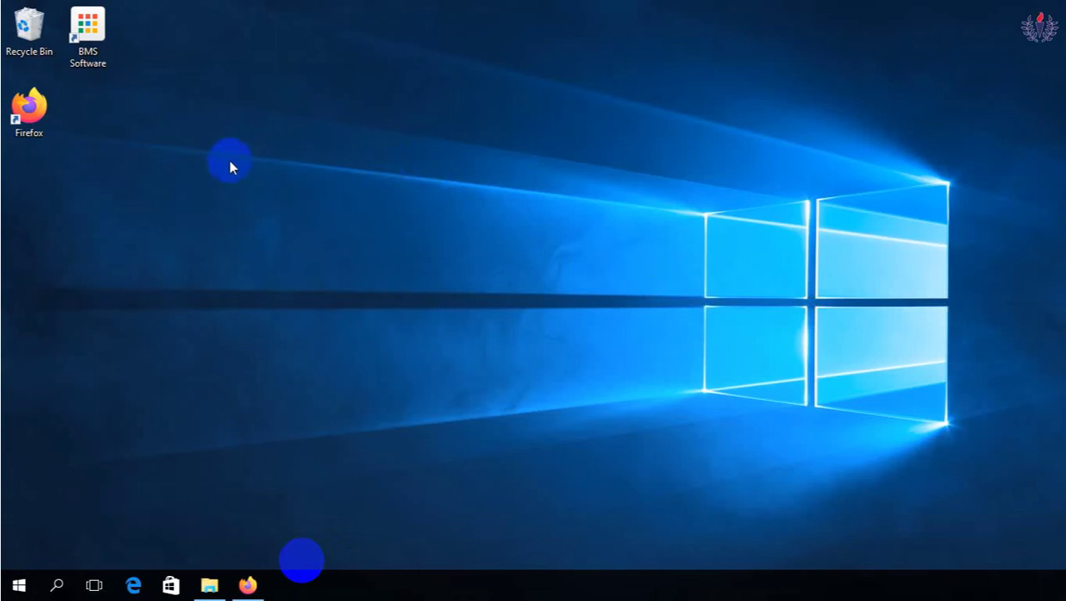
- Open the BMS software in the browser and sign in to Building Expert with the saved admin credentials
double_click(95, 42)
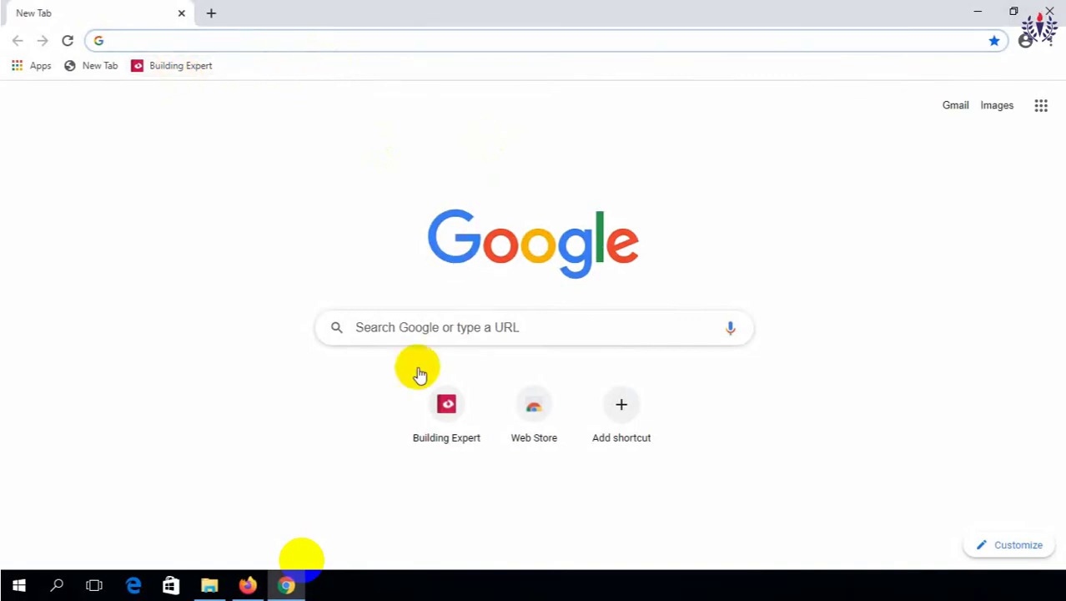
click(449, 425)
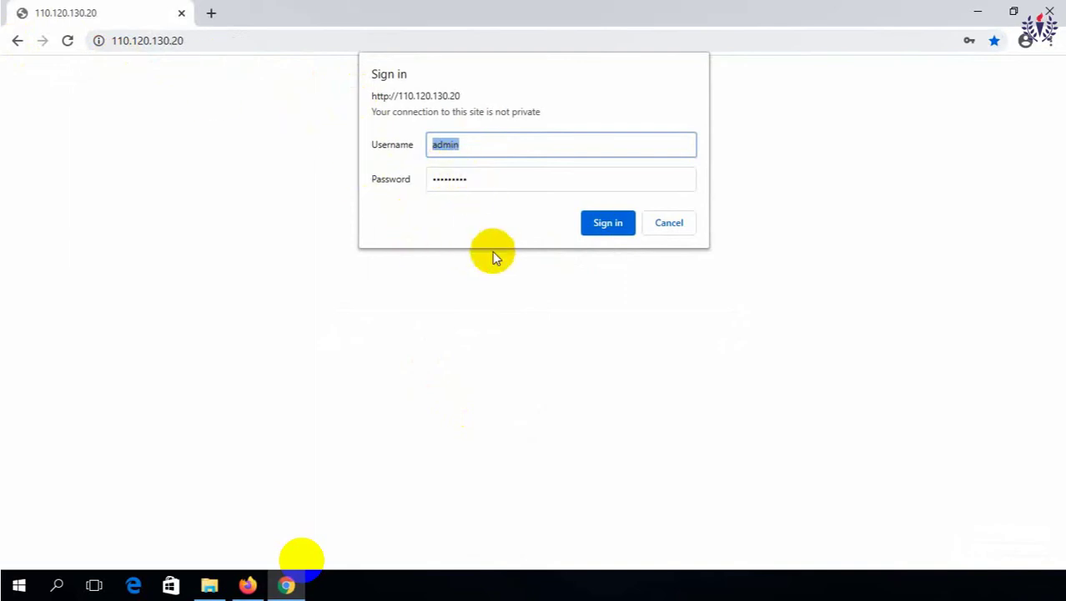
click(609, 223)
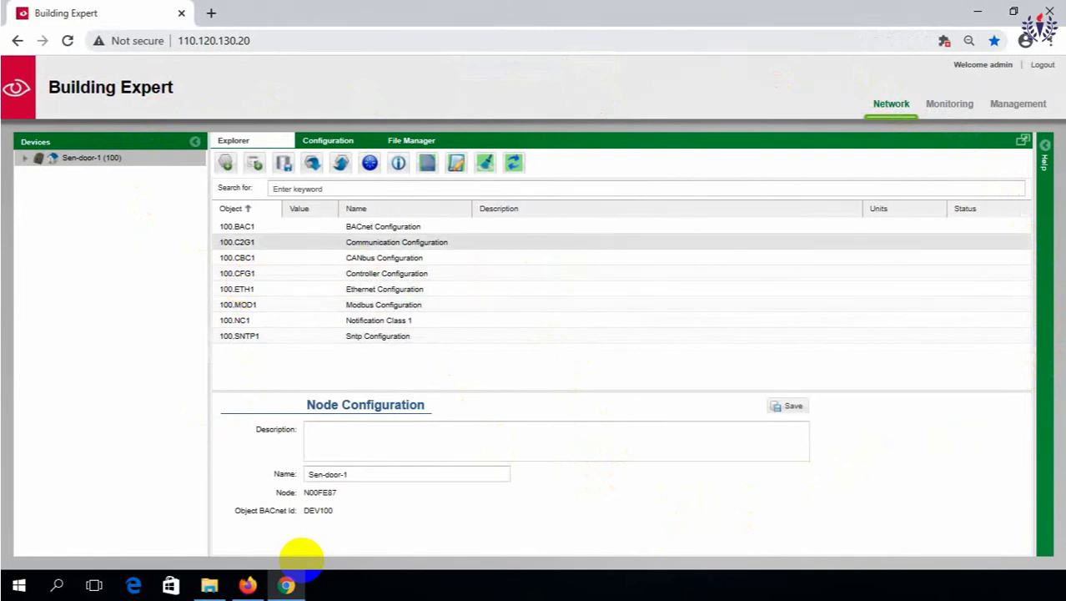
click(288, 584)
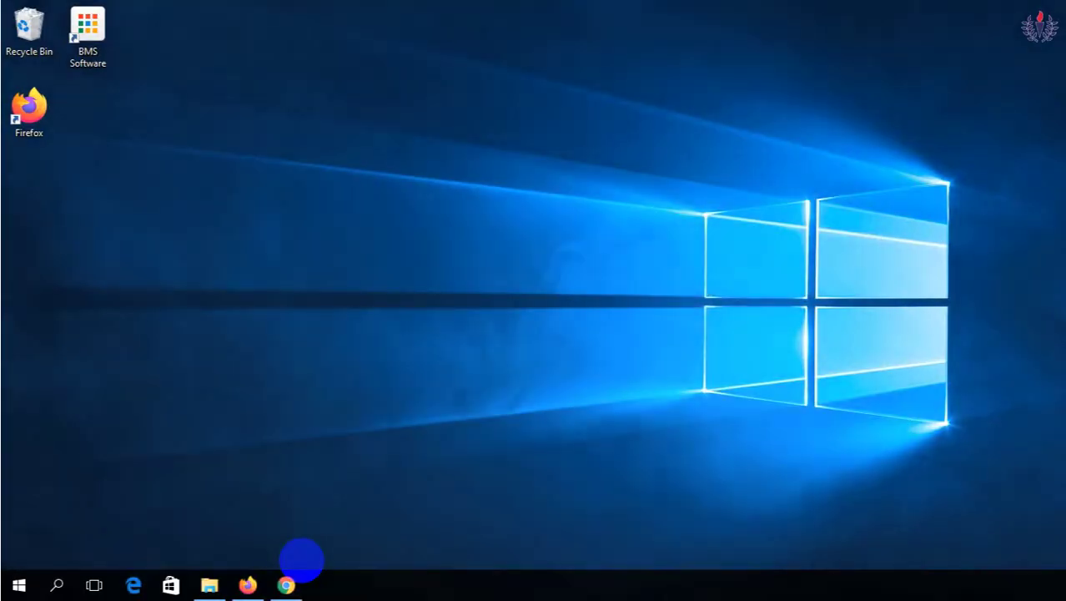
click(288, 584)
key(alt+Tab)
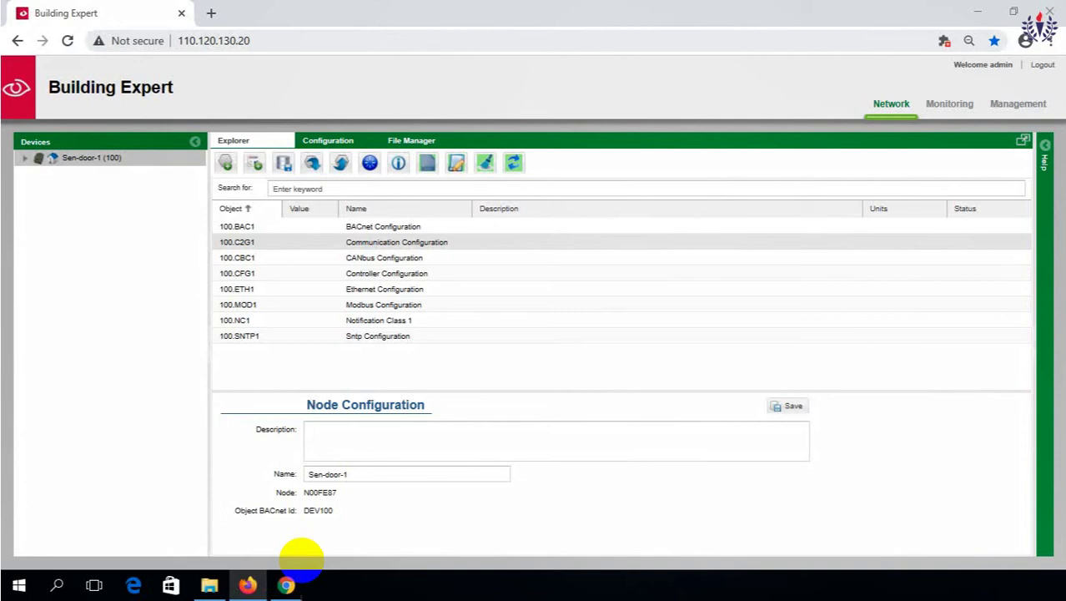
- Add the analog input object AI5 to the Sen-door-1 node, filtering the available objects by AI - Analog Input
click(227, 166)
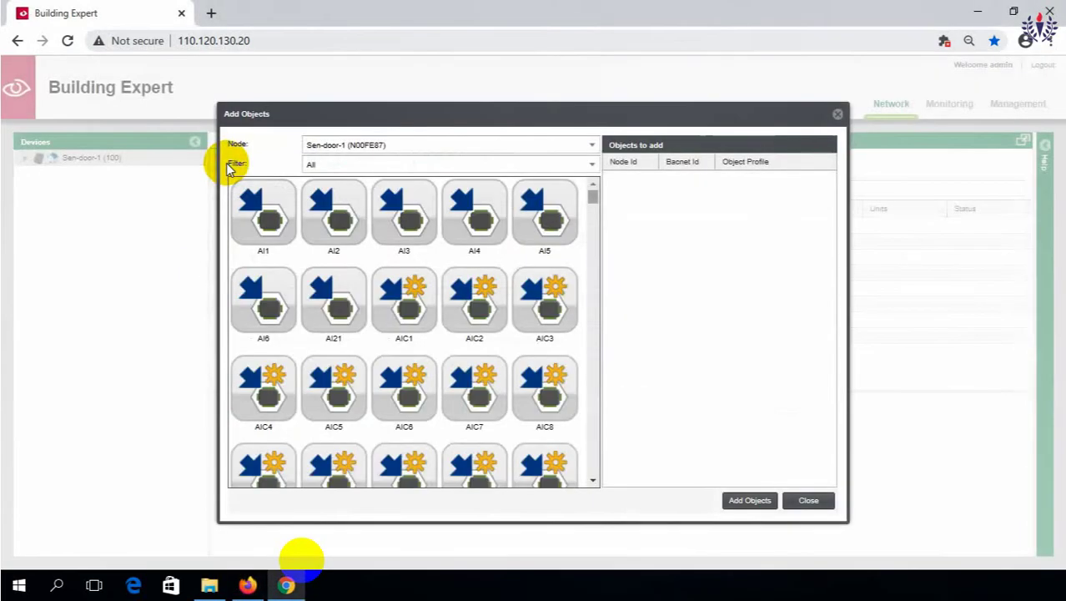
click(589, 165)
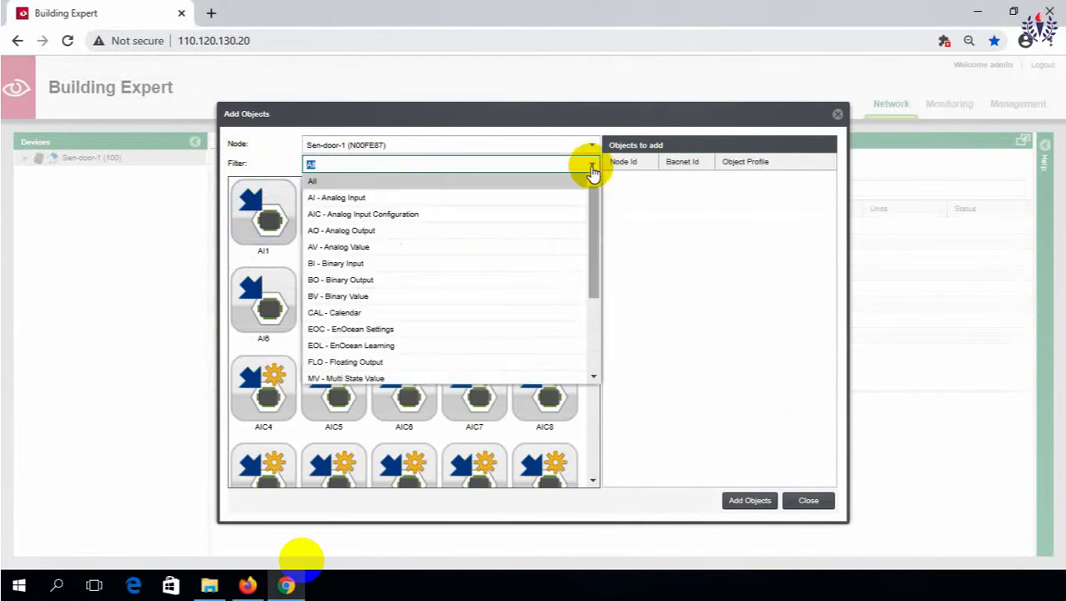
click(356, 200)
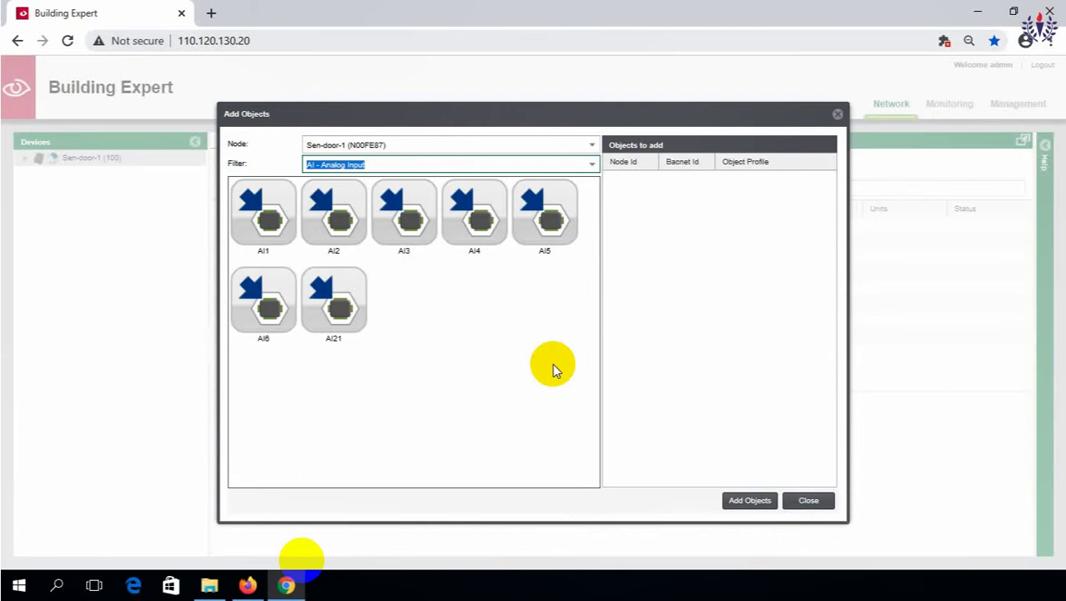
double_click(555, 227)
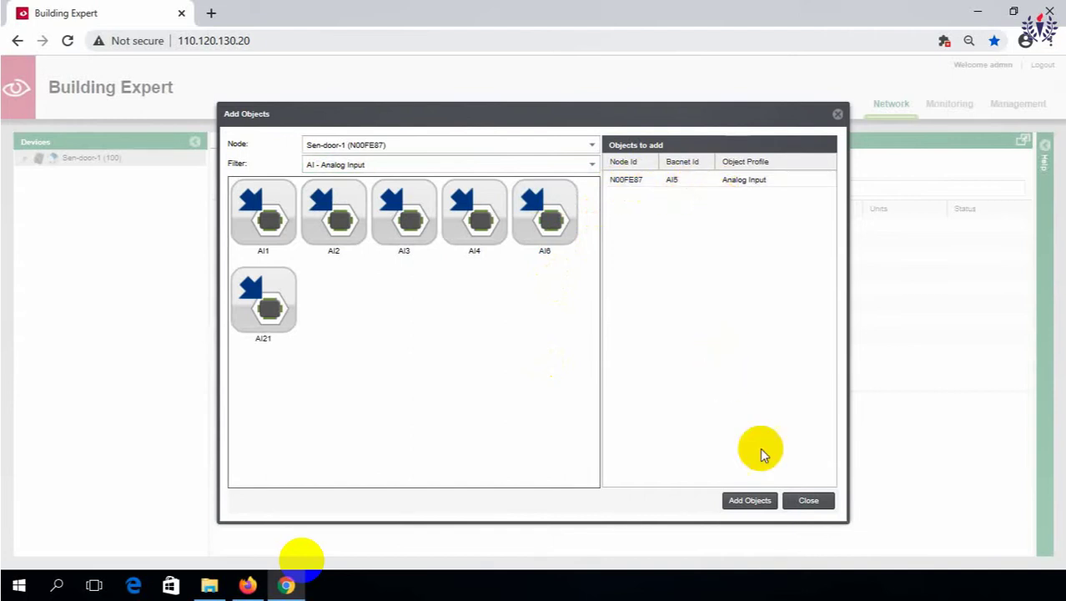
click(746, 502)
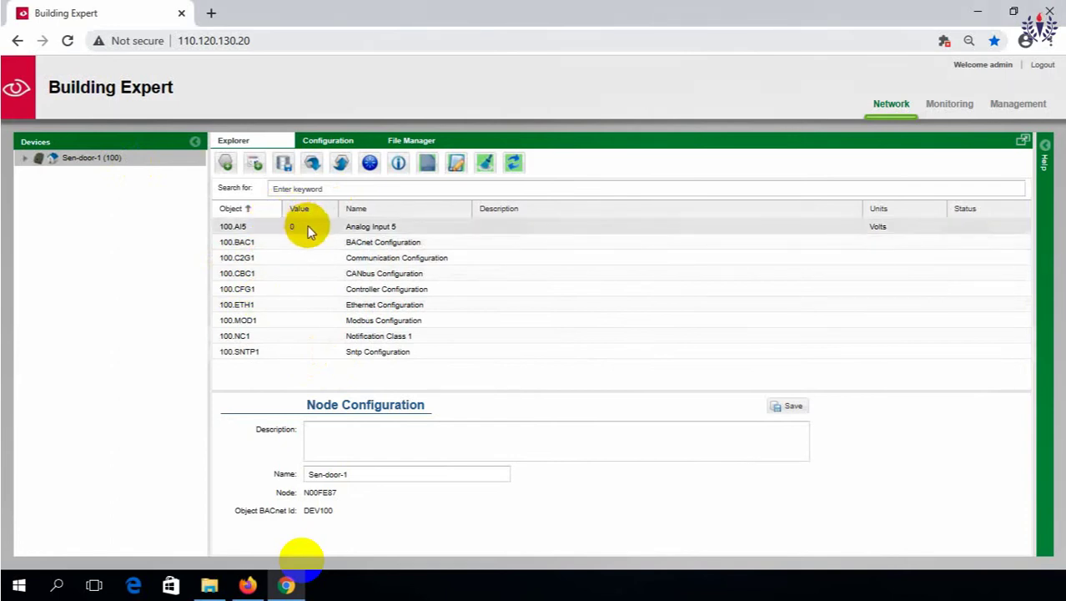
- Enter sensor-door as the new name of the AI5 analog input
click(378, 232)
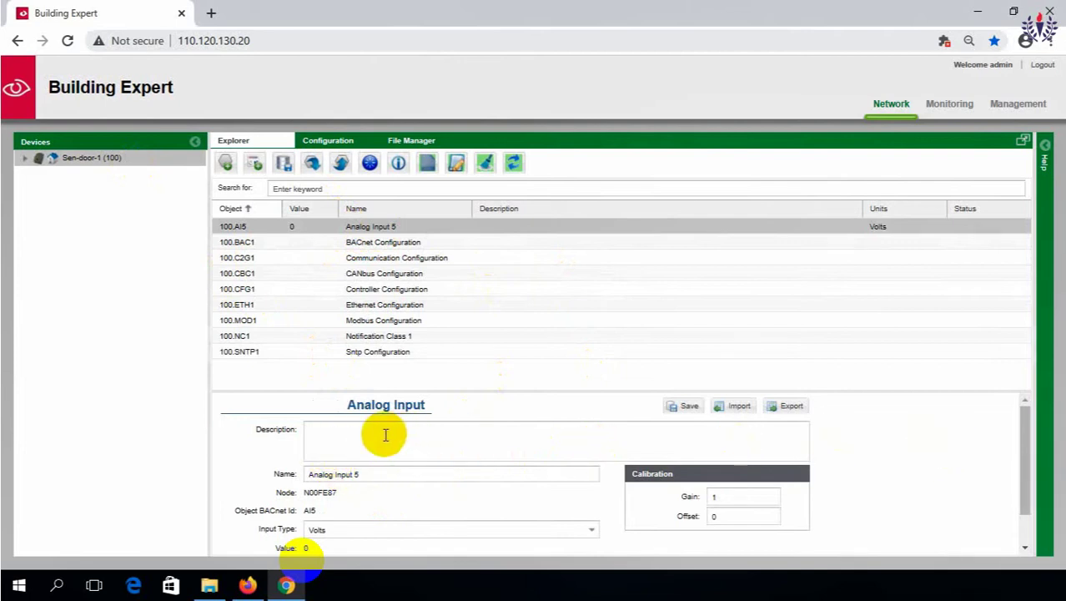
scroll(384, 436, down, 1)
scroll(386, 496, up, 1)
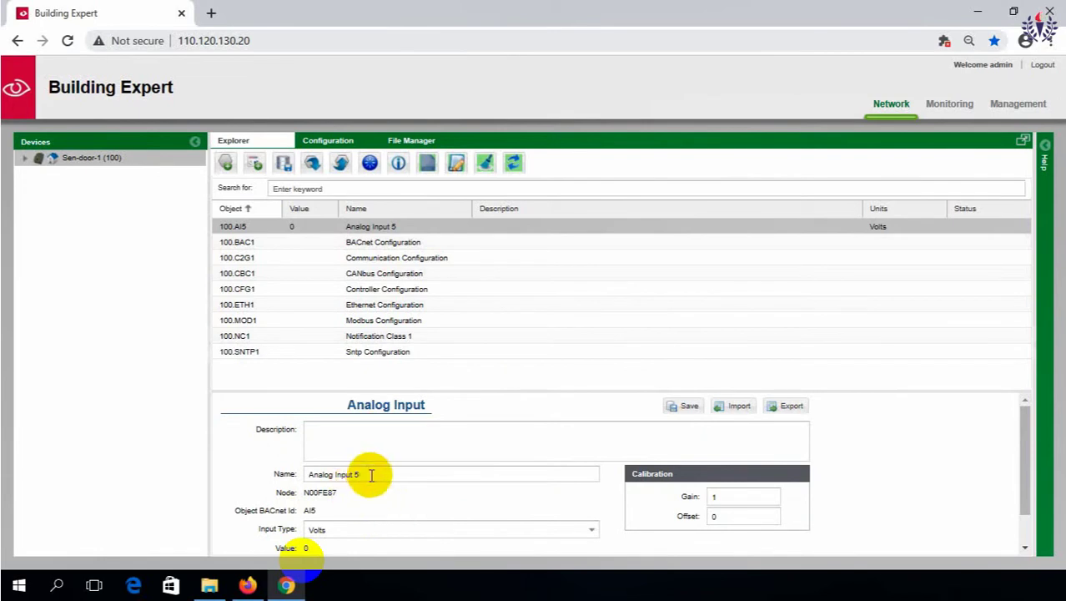
click(369, 474)
key(BackSpace)
key(BackSpace)
key(BackSpace)
key(BackSpace)
key(BackSpace)
key(BackSpace)
key(BackSpace)
key(BackSpace)
key(BackSpace)
key(BackSpace)
key(BackSpace)
key(BackSpace)
key(BackSpace)
key(BackSpace)
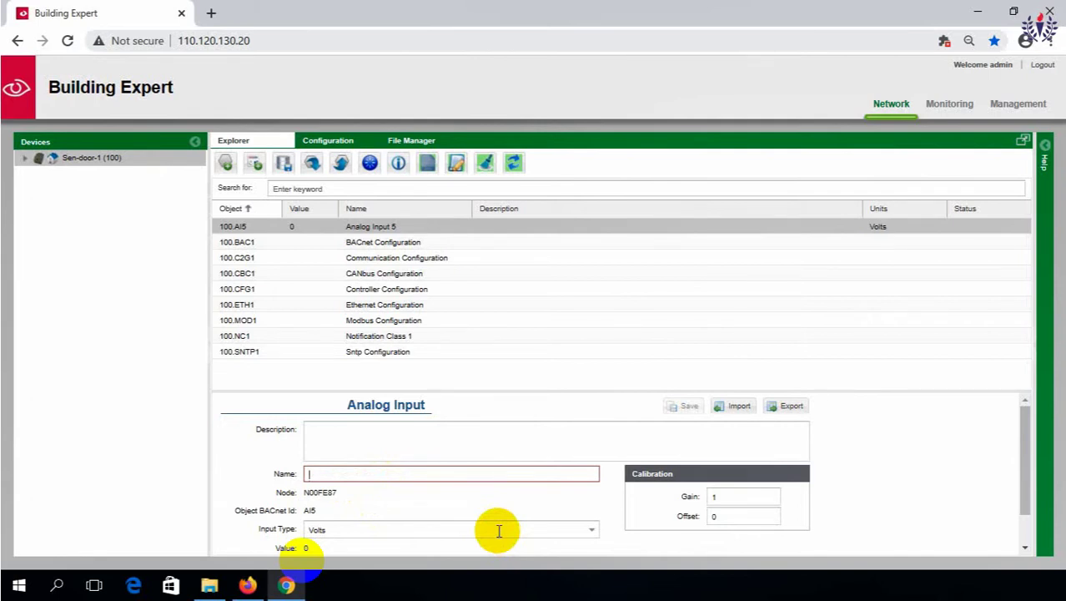
text(sensor)
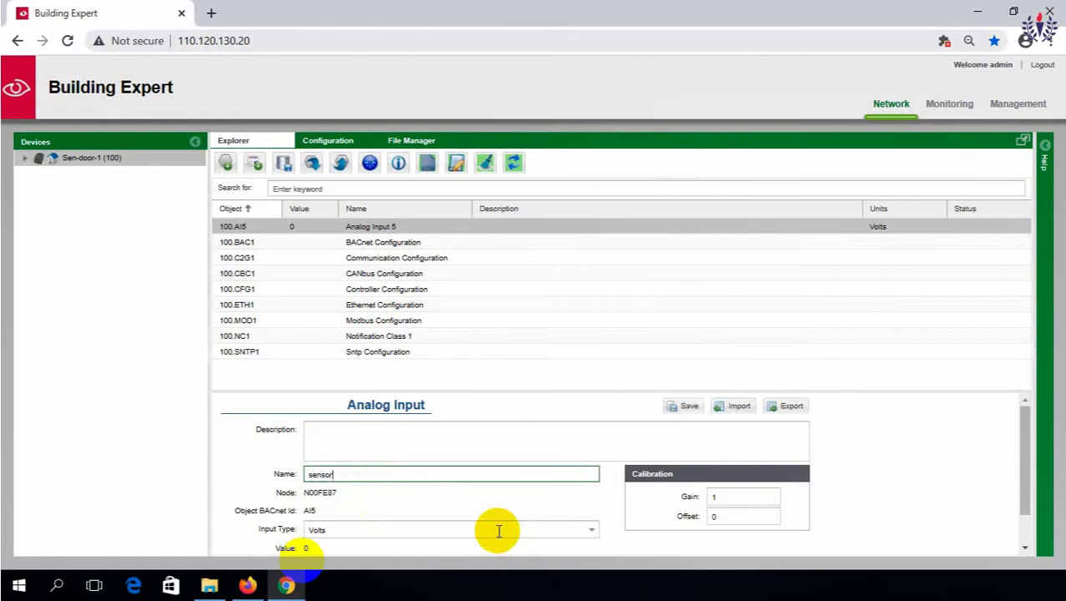
text(-door)
- Set the AI5 analog input's input type to Ohms and save its configuration
scroll(574, 498, down, 1)
click(589, 492)
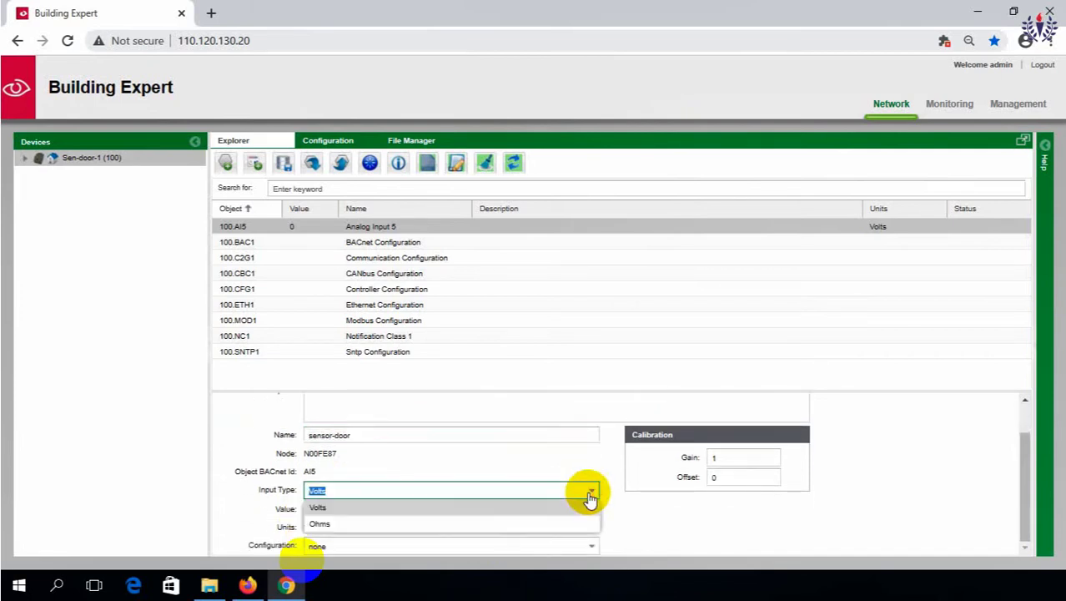
click(404, 526)
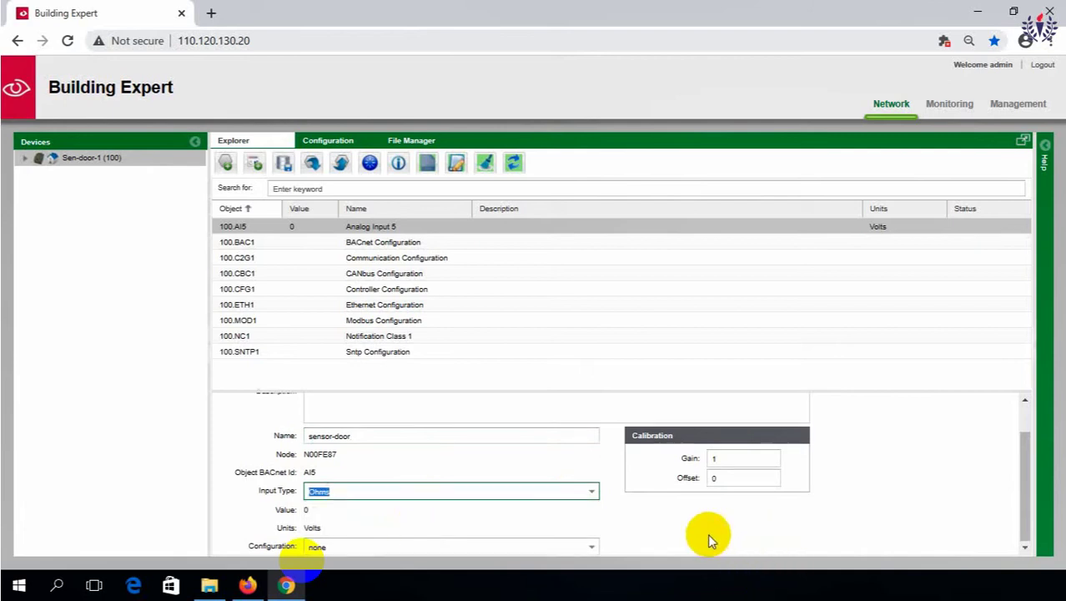
scroll(707, 533, up, 1)
scroll(707, 540, down, 1)
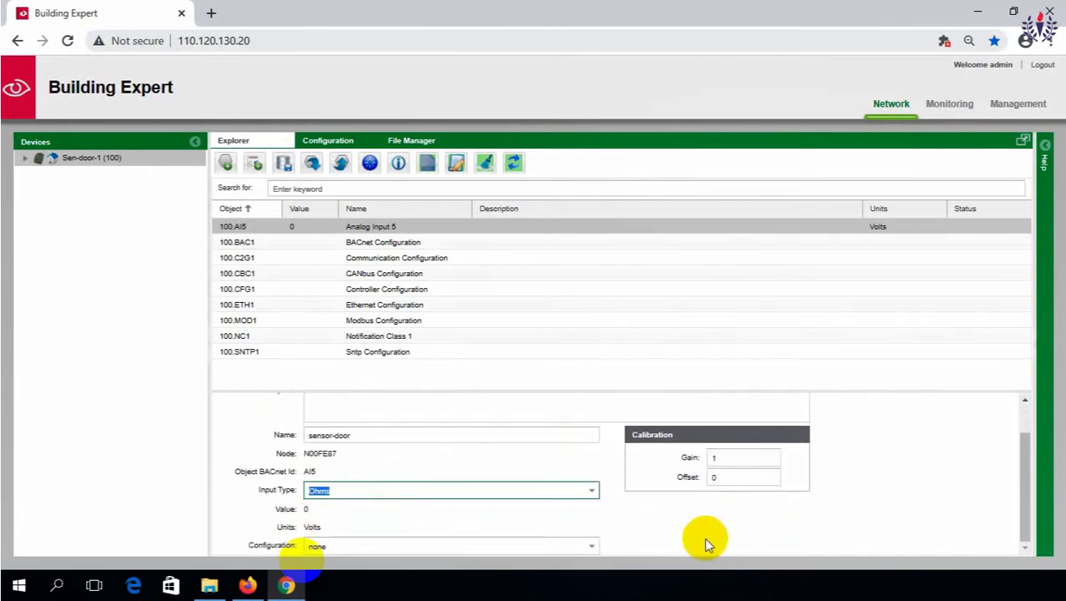
scroll(708, 542, up, 1)
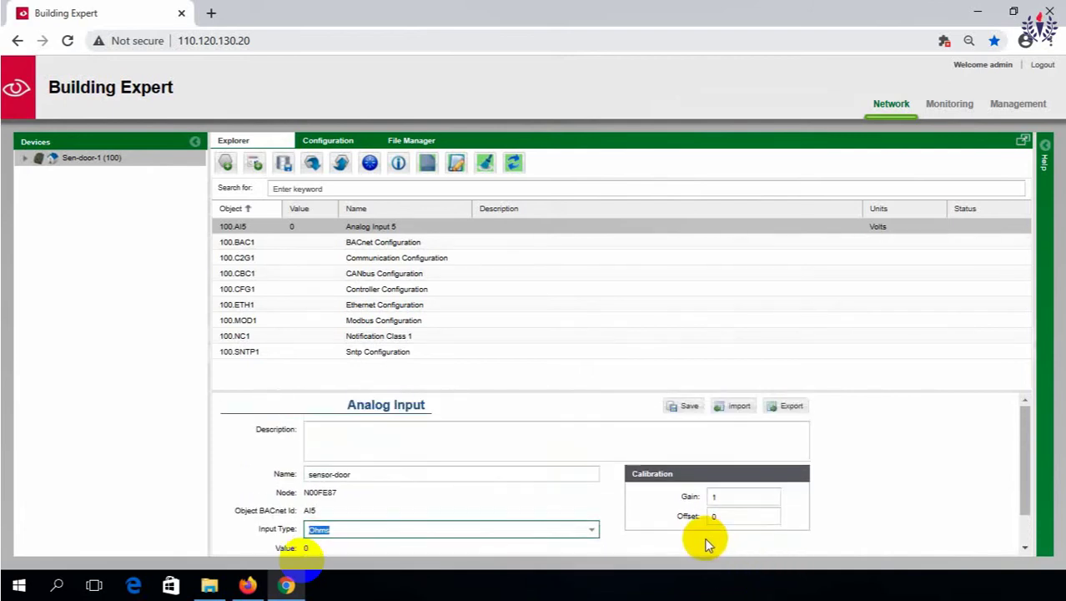
click(691, 407)
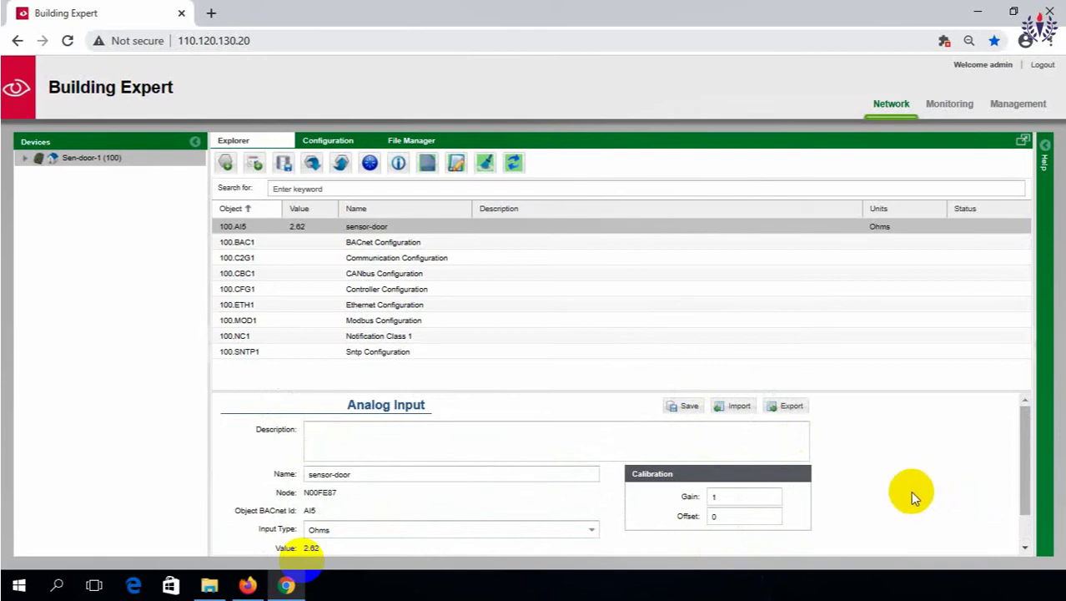
scroll(472, 508, down, 1)
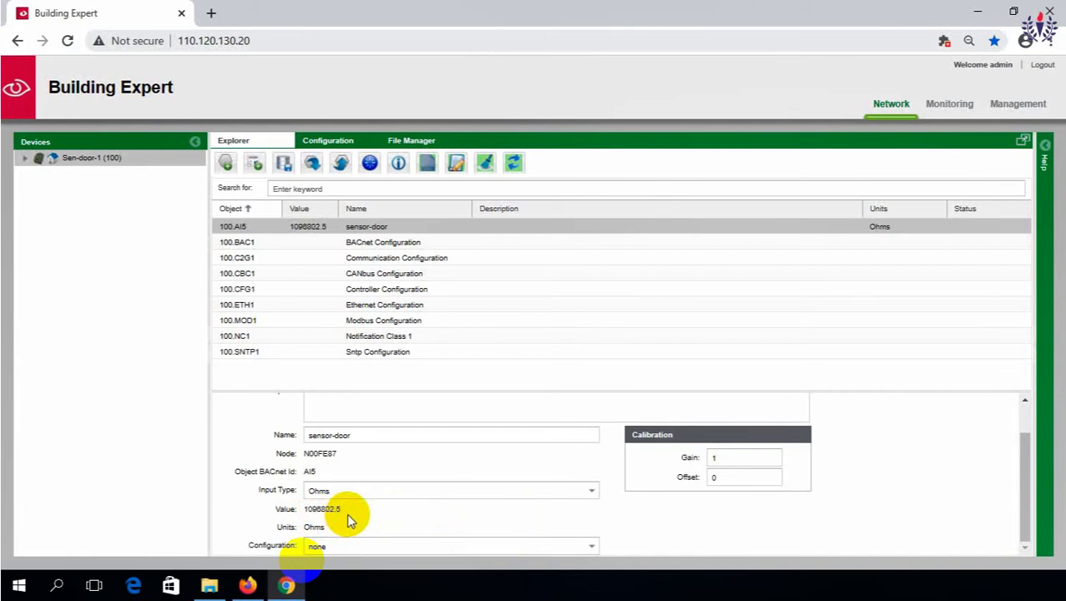
scroll(376, 504, up, 1)
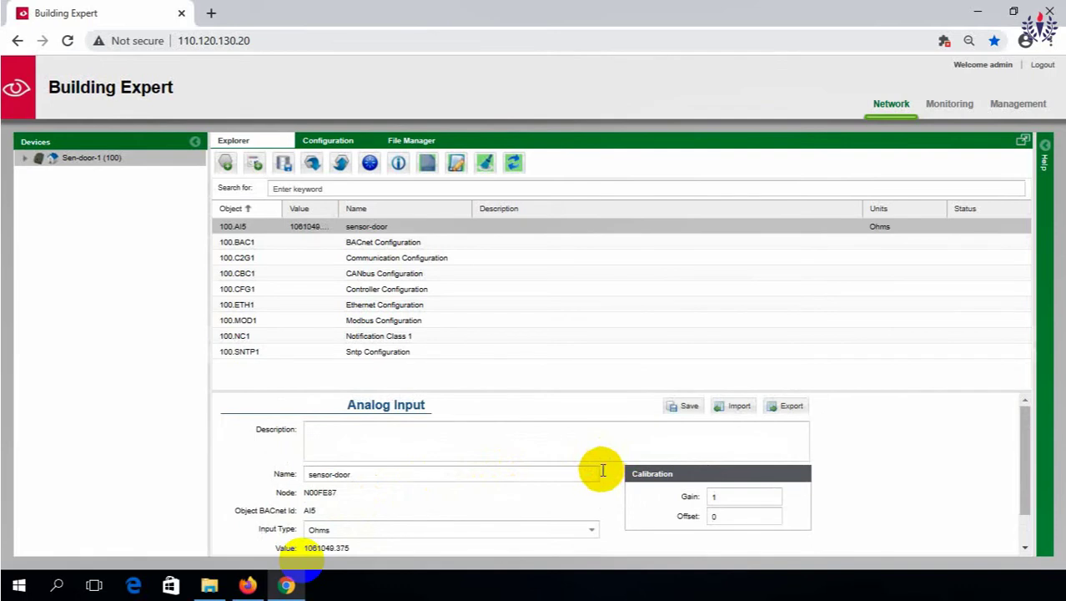
scroll(528, 481, down, 1)
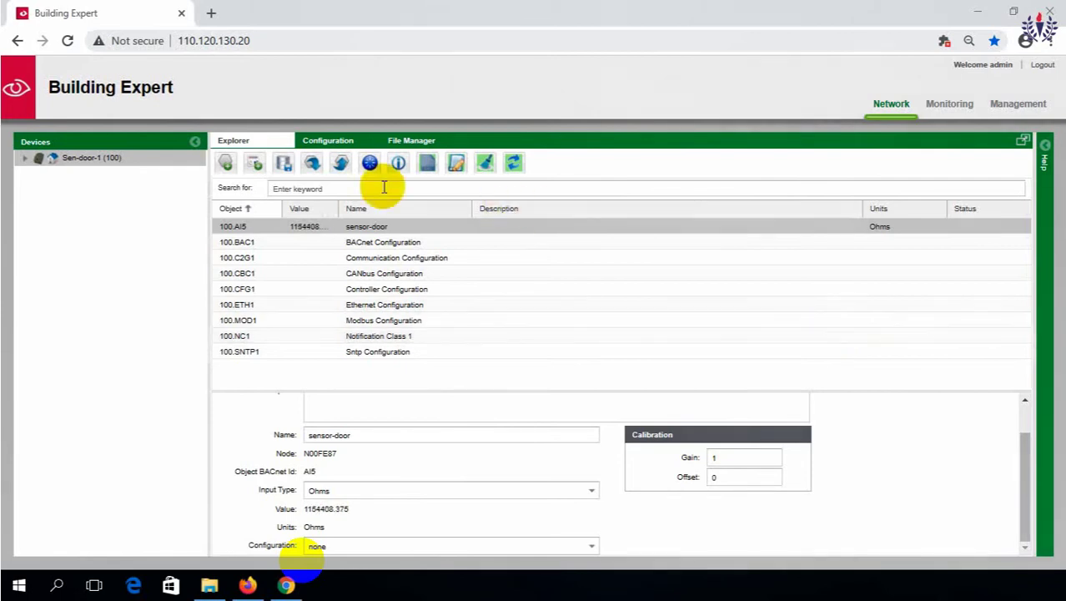
- Add the binary output object BO1 to the Sen-door-1 node, filtering the available objects by BO - Binary Output
click(226, 168)
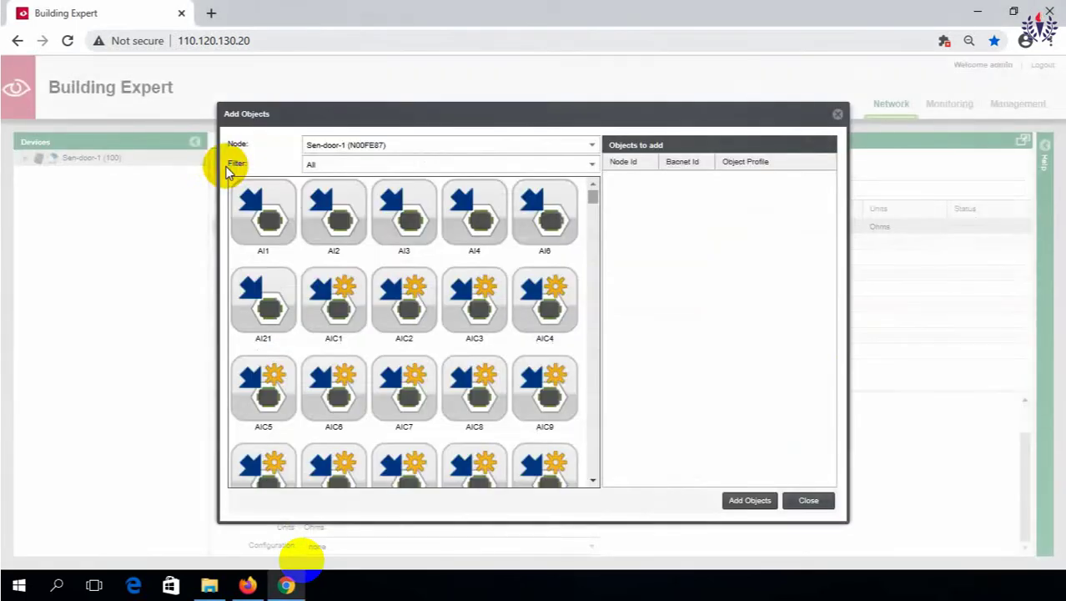
click(593, 170)
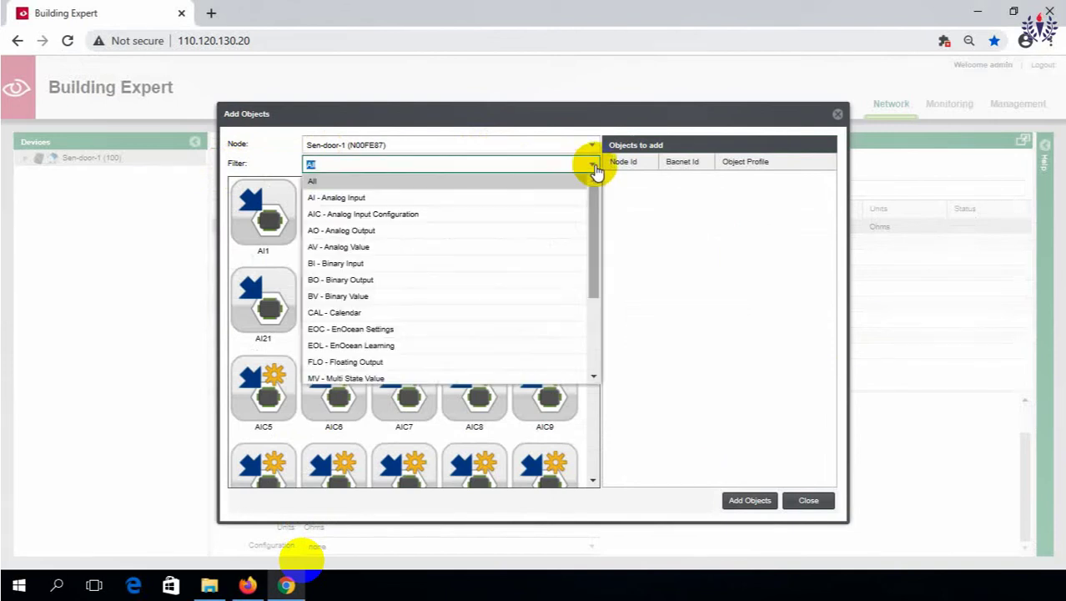
click(354, 283)
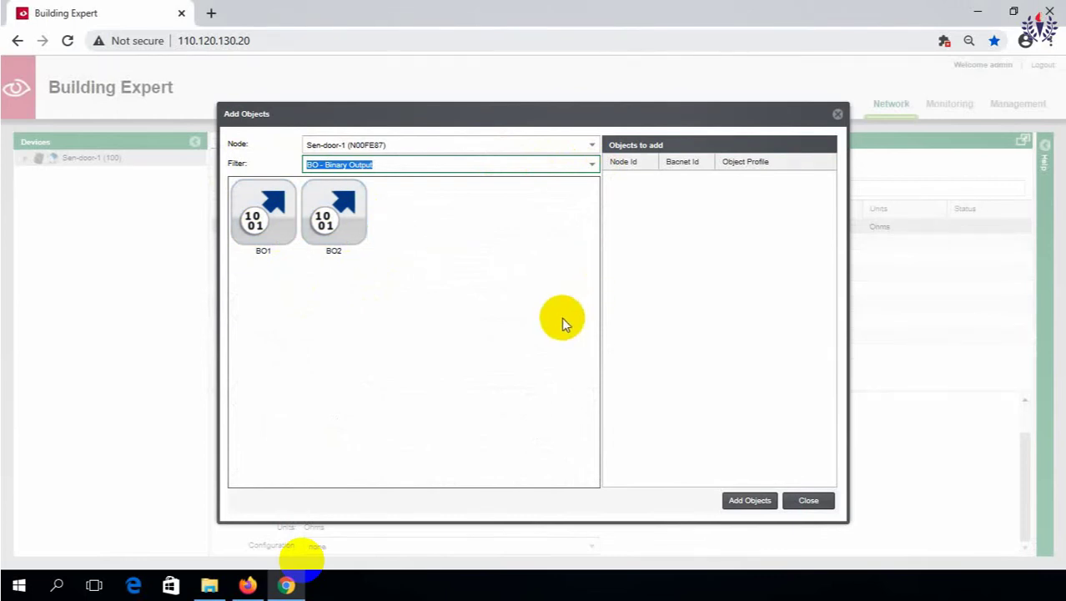
double_click(275, 221)
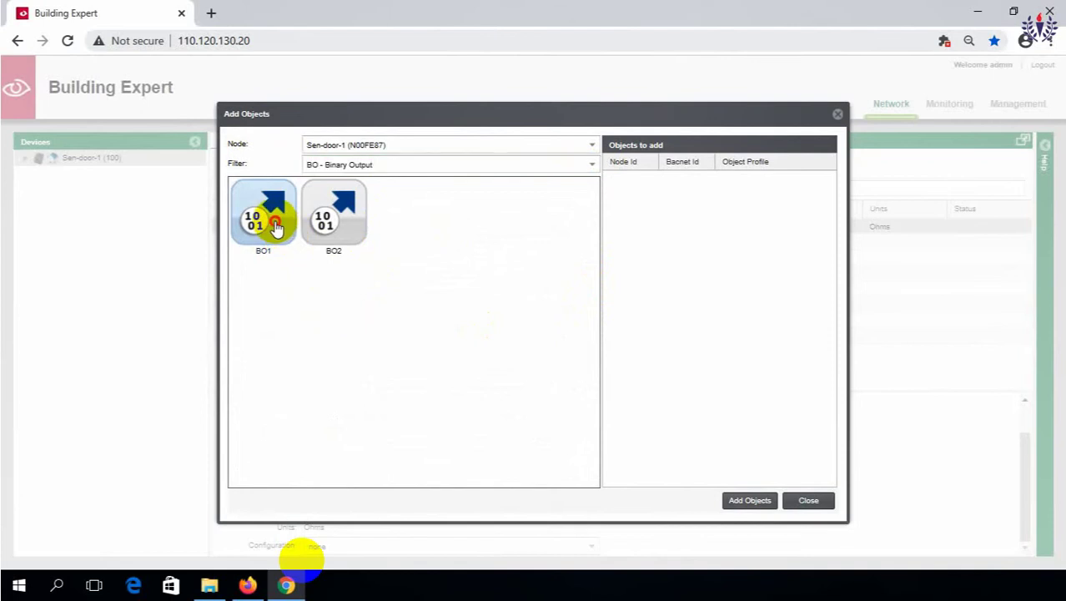
click(670, 185)
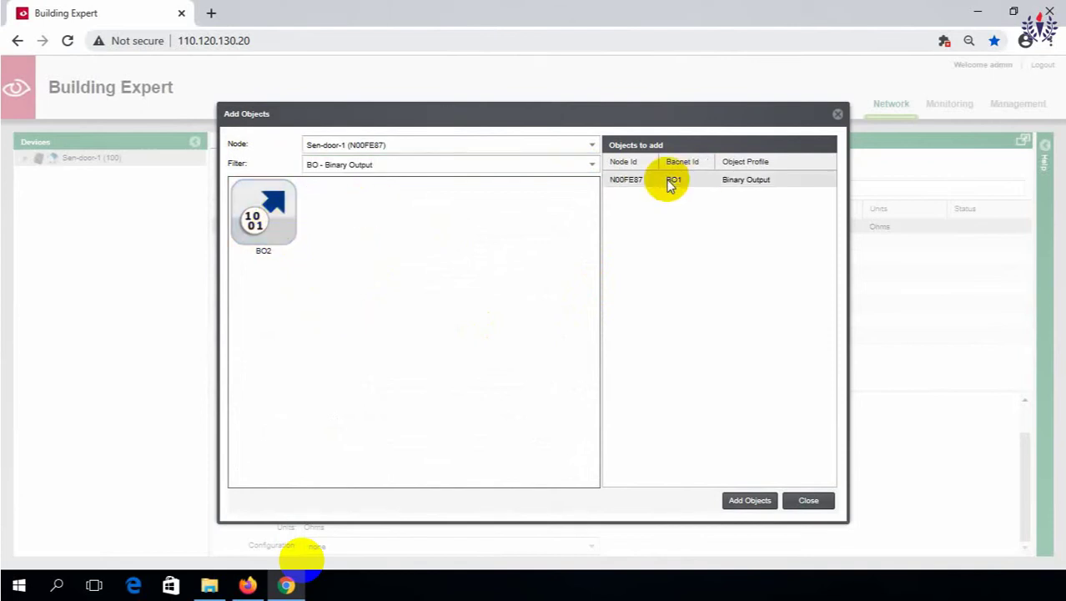
click(743, 504)
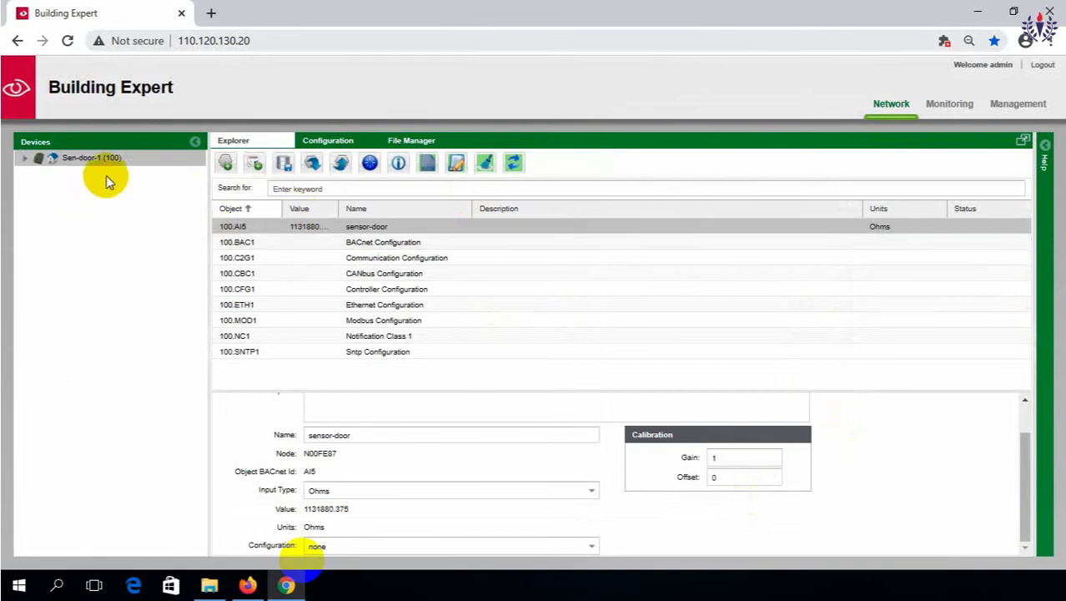
click(107, 173)
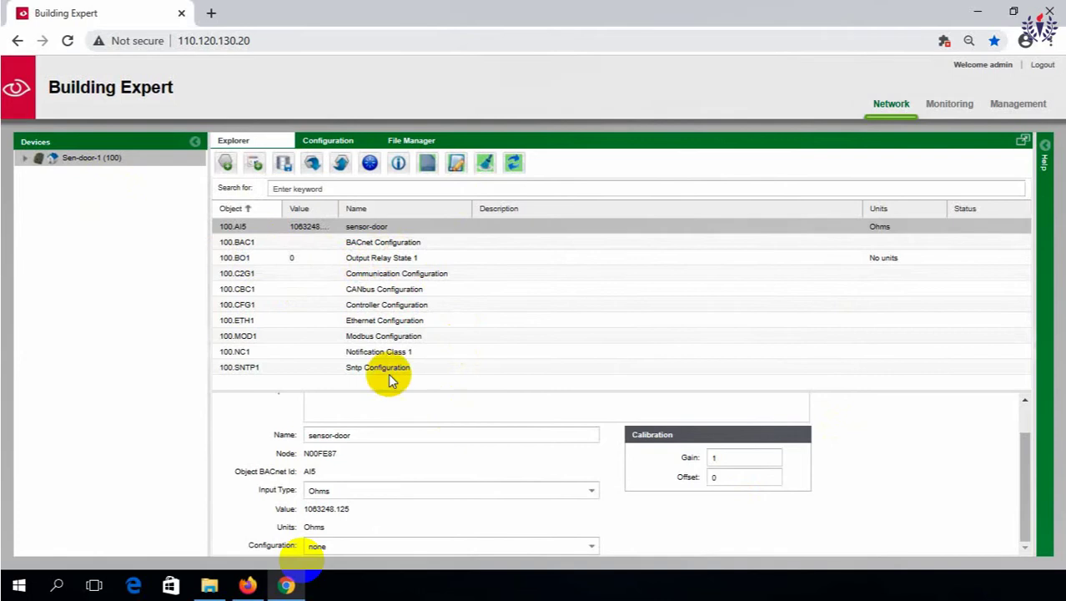
- Remove the AI5 analog input named sensor-door from the Sen-door-1 node
click(262, 265)
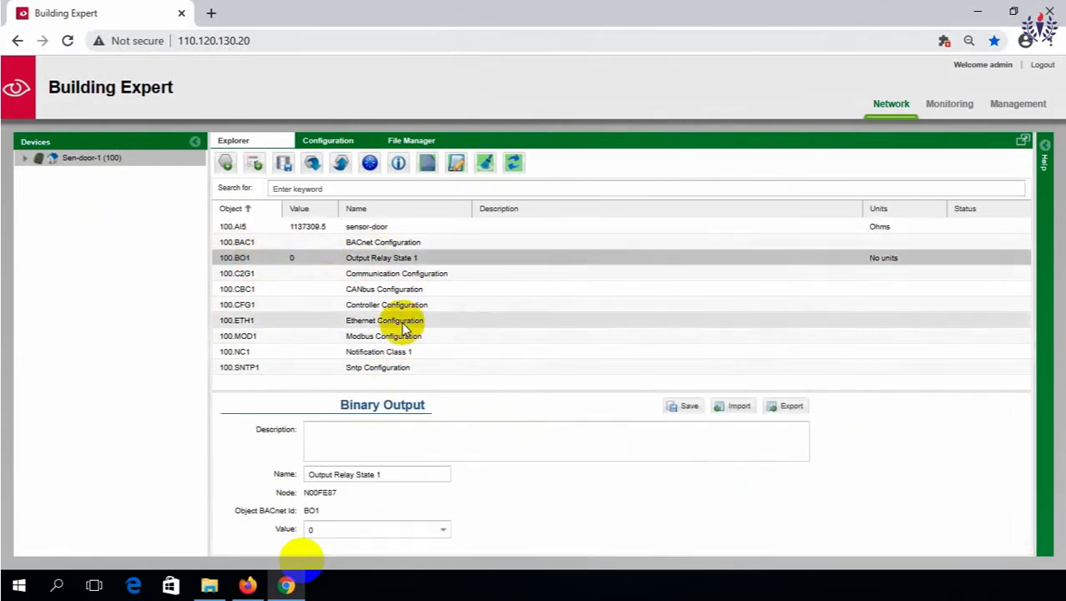
click(247, 227)
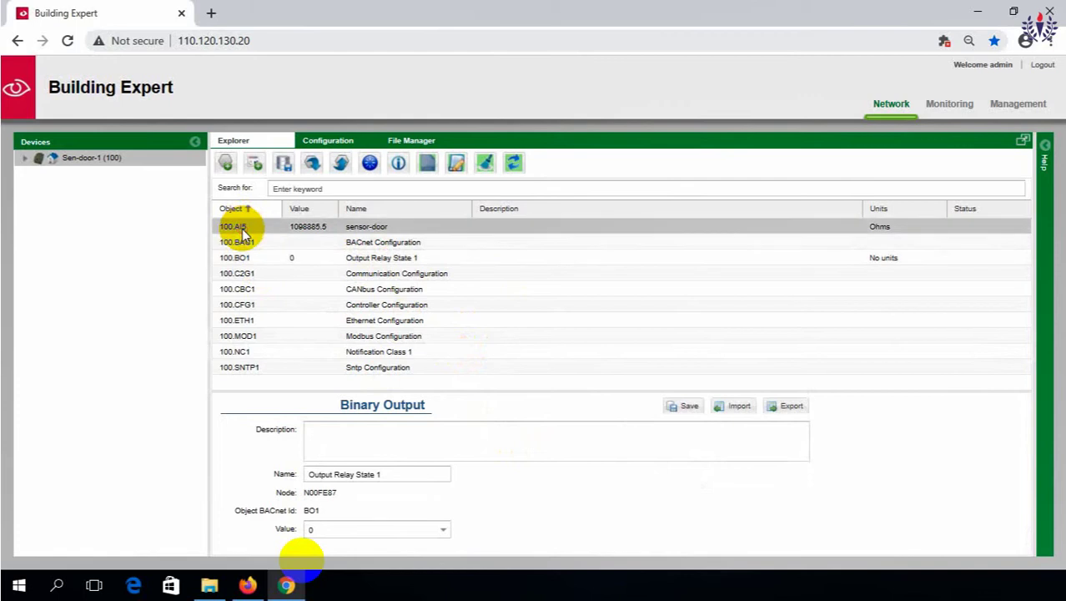
right_click(254, 232)
click(258, 238)
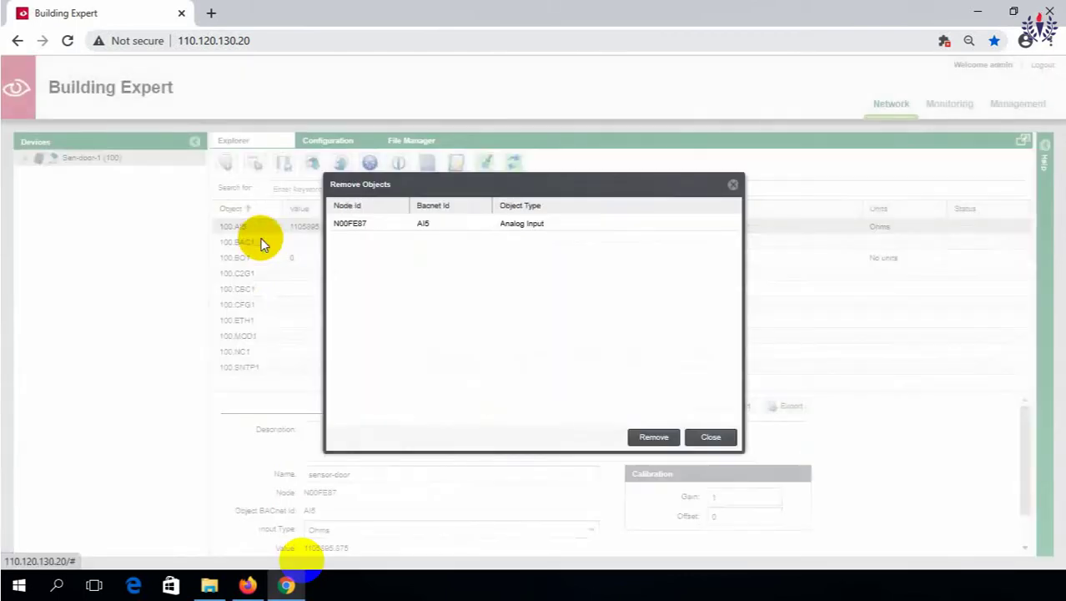
click(655, 438)
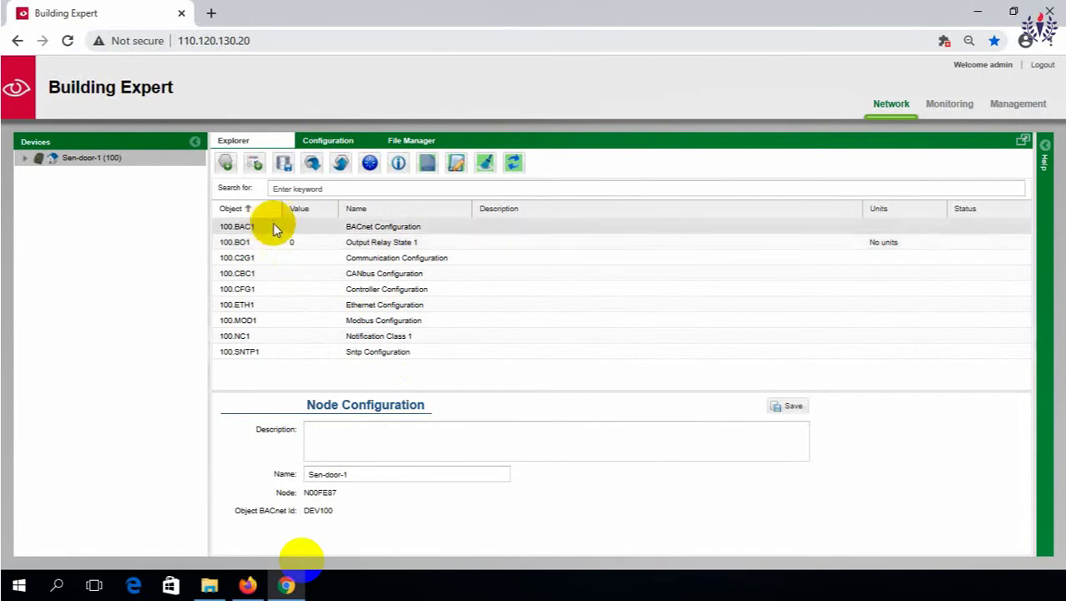
- Rename the BO1 binary output as fan and save its configuration
click(288, 241)
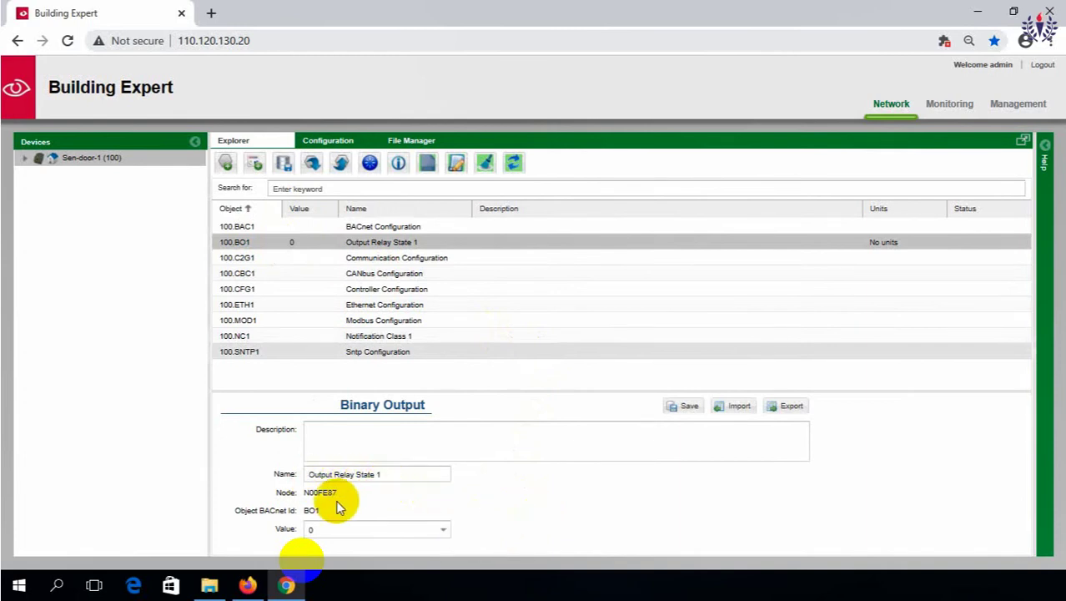
drag(389, 477, 241, 478)
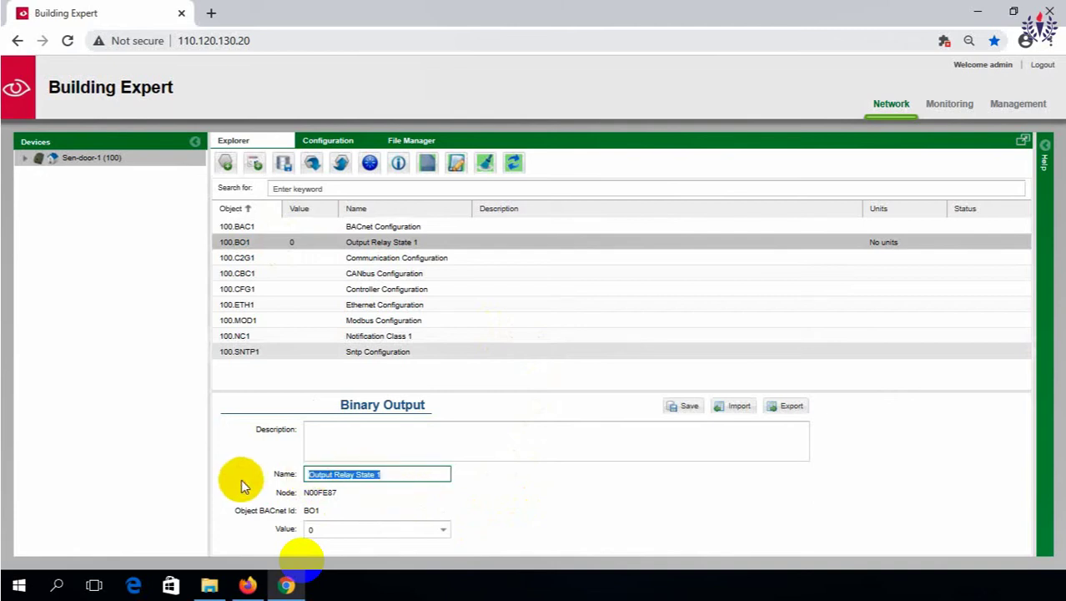
key(BackSpace)
text(fan)
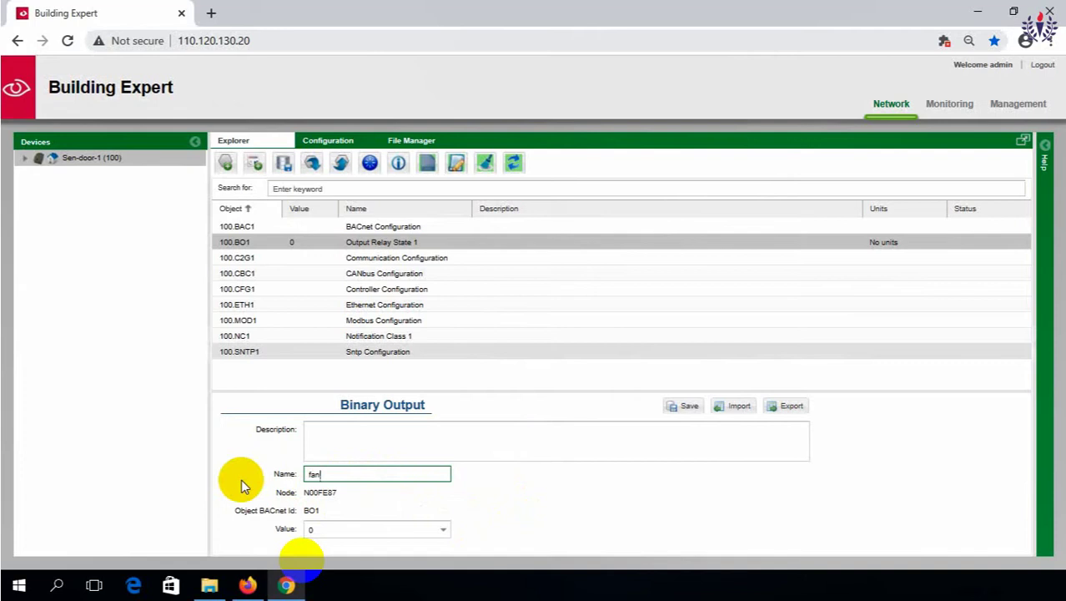
click(555, 511)
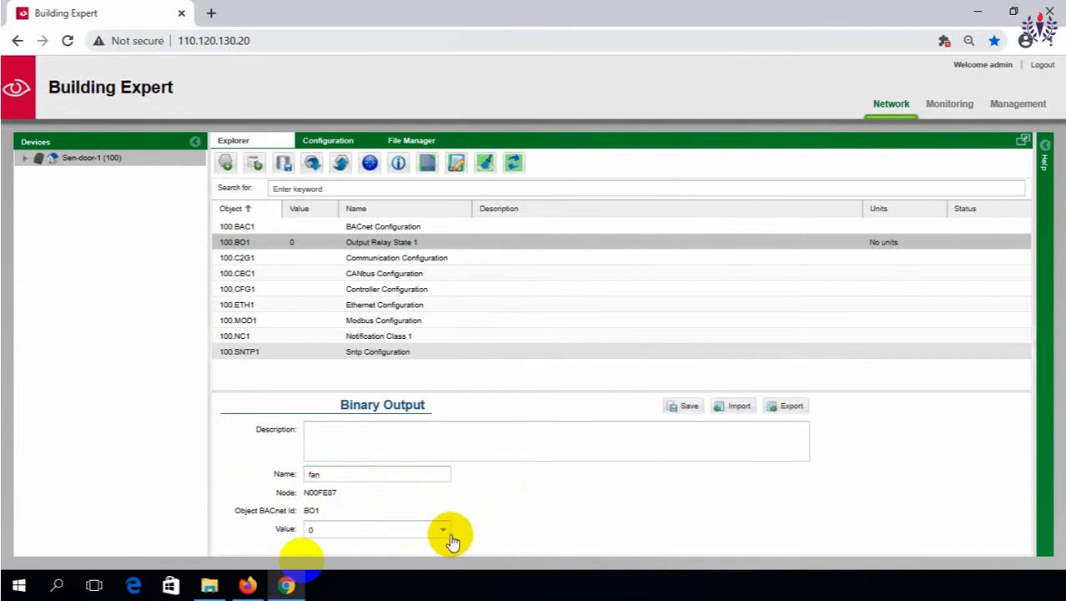
click(689, 406)
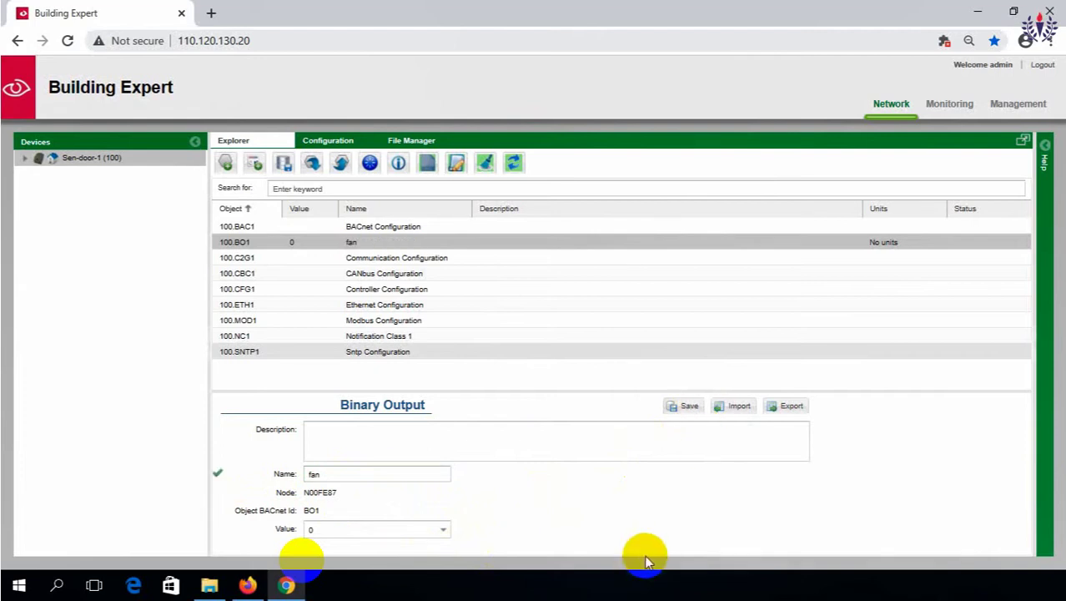
- Test the fan binary output by saving its value as 1 and again as 0
click(448, 535)
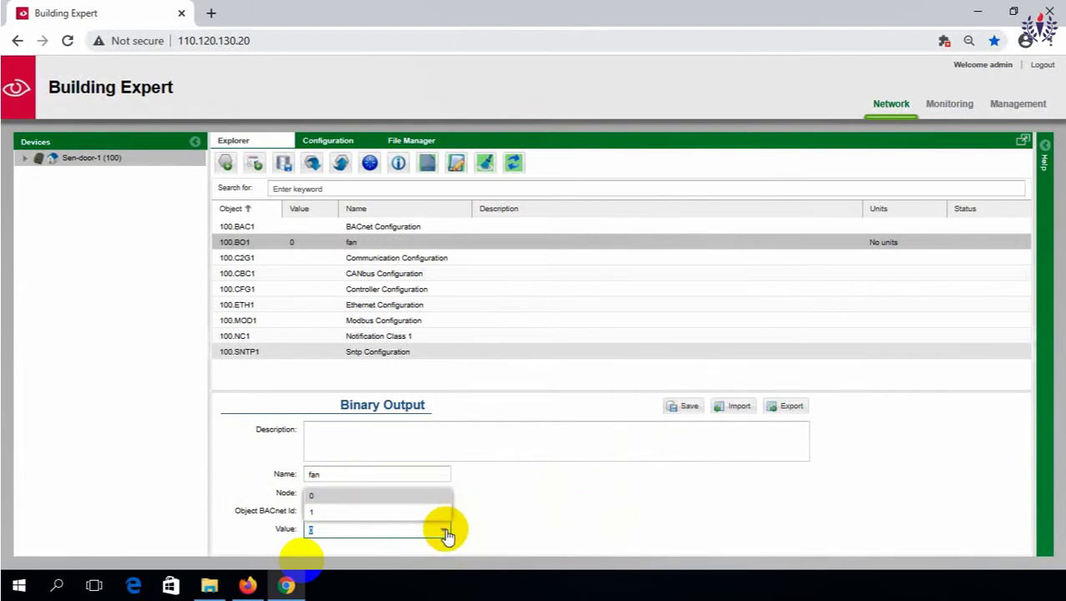
click(373, 516)
click(683, 406)
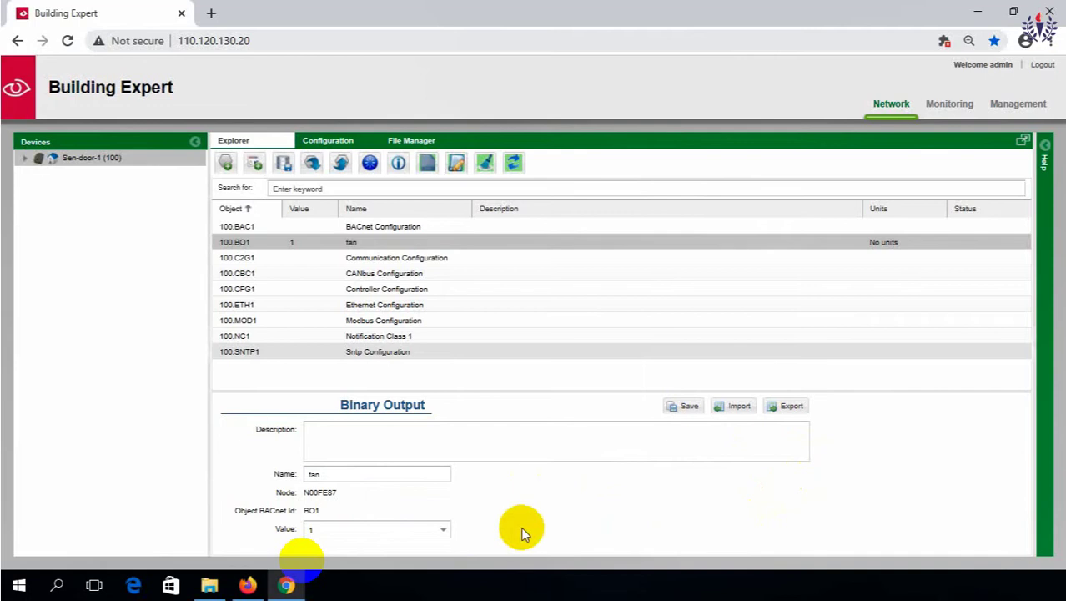
click(442, 532)
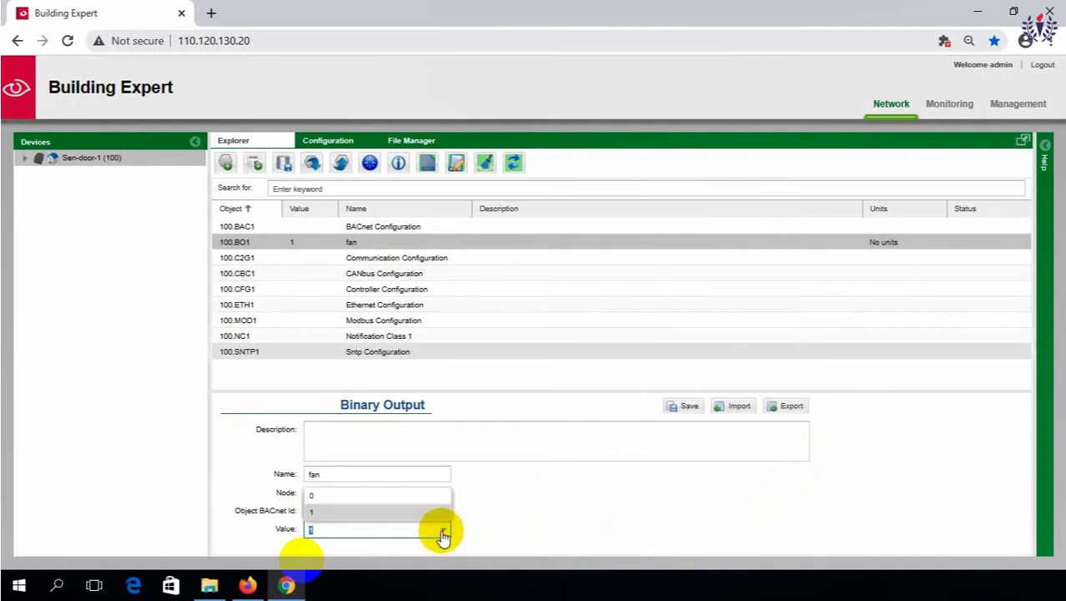
click(378, 492)
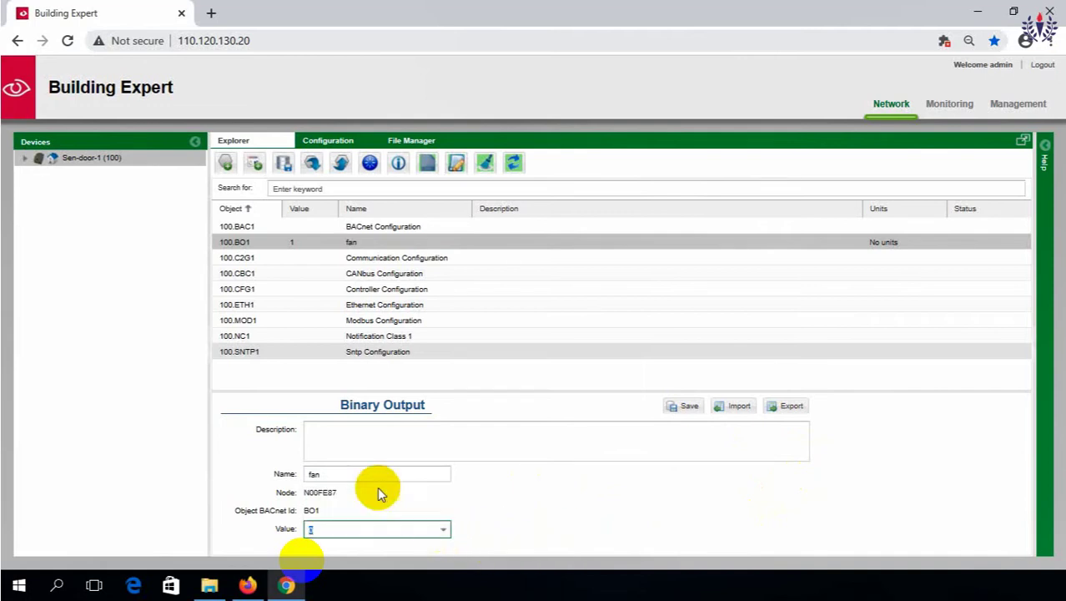
click(688, 411)
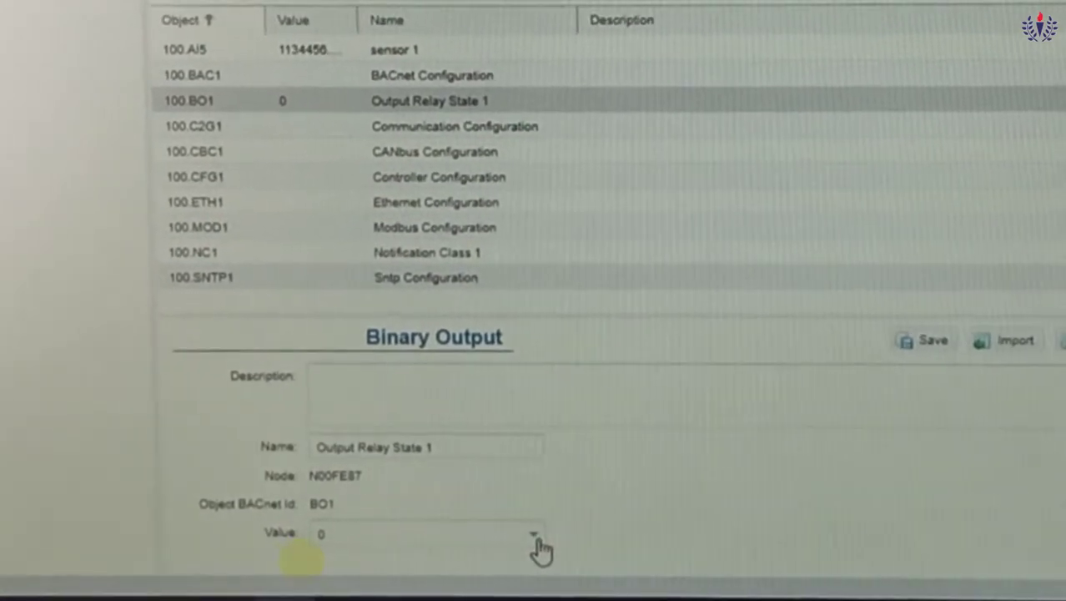
- Set the value of the BO1 output named Output Relay State 1 to 1 and save the change
click(533, 543)
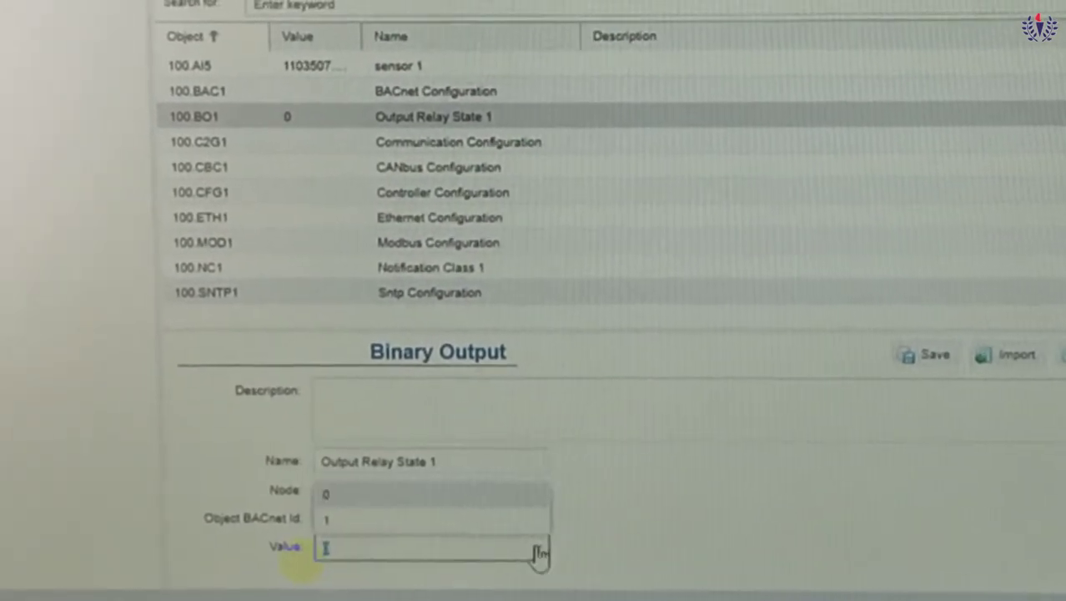
click(477, 522)
text(1)
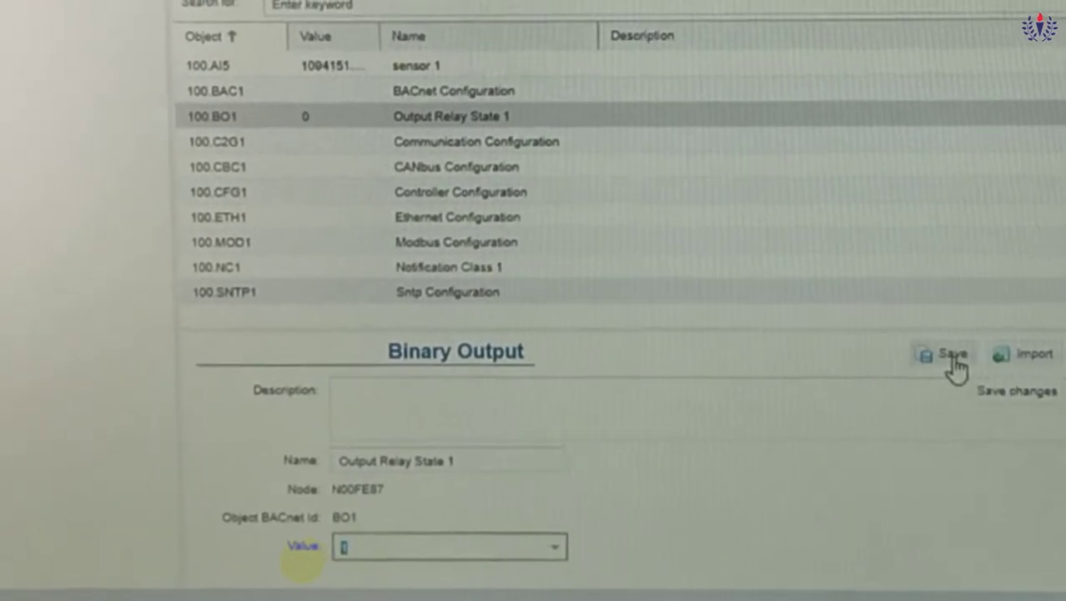
click(947, 359)
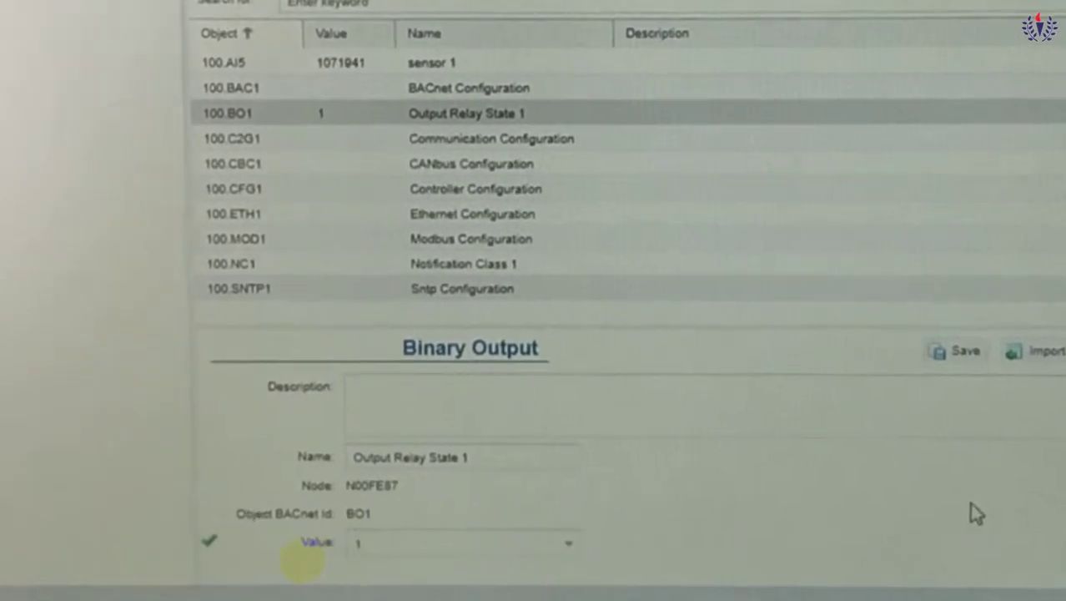
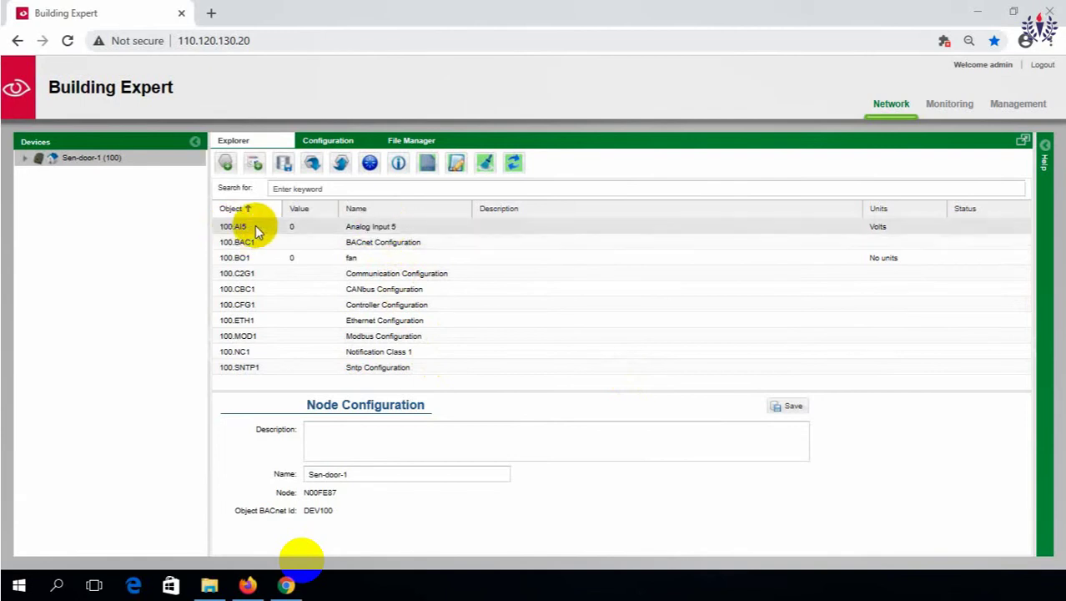
- Rename the AI5 analog input as sensor door and save its configuration
click(292, 226)
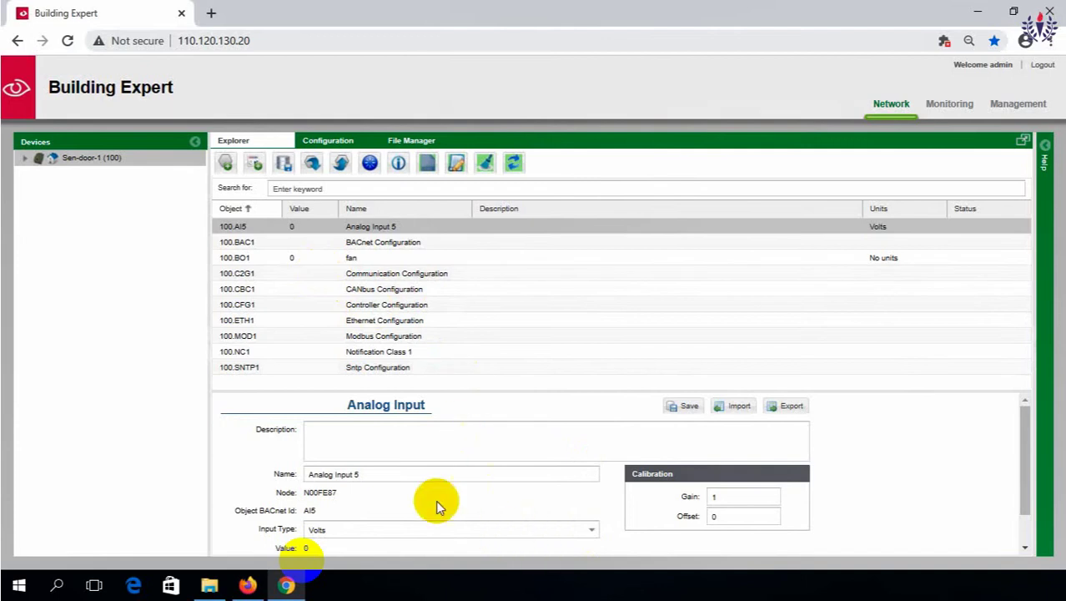
click(377, 474)
key(BackSpace)
key(BackSpace)
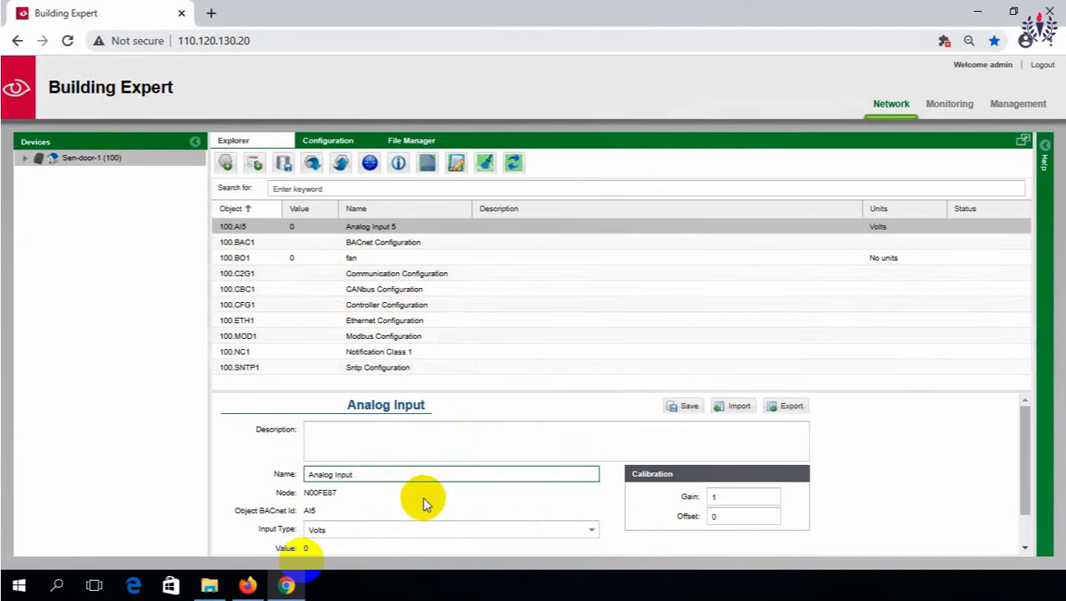
key(BackSpace)
key(BackSpace)
key(BackSpace)
key(BackSpace)
key(BackSpace)
key(BackSpace)
key(BackSpace)
key(BackSpace)
key(BackSpace)
key(BackSpace)
key(BackSpace)
key(BackSpace)
text(sensor door)
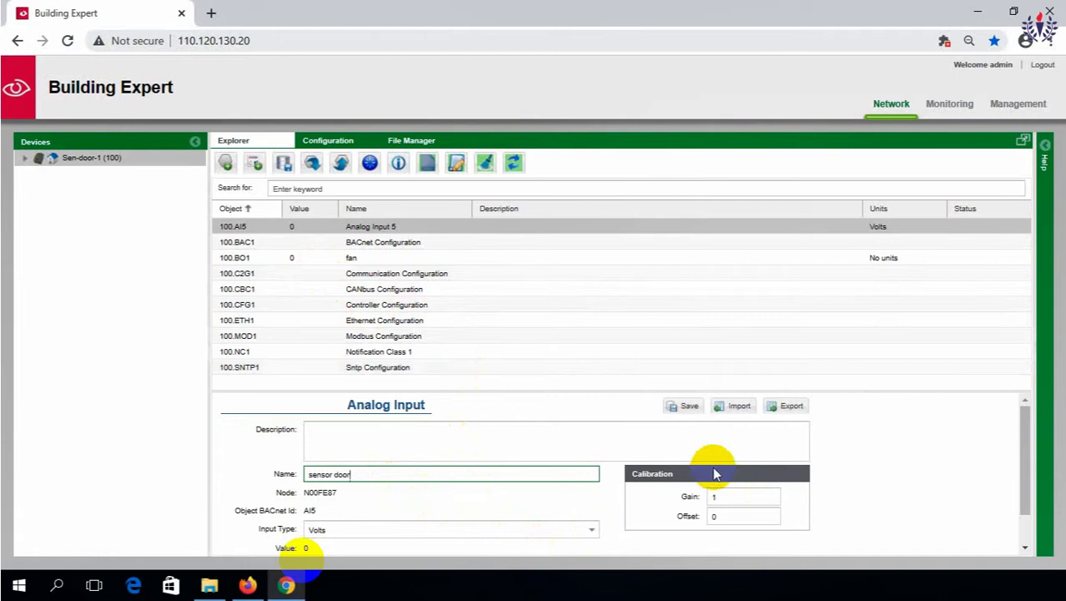
click(684, 407)
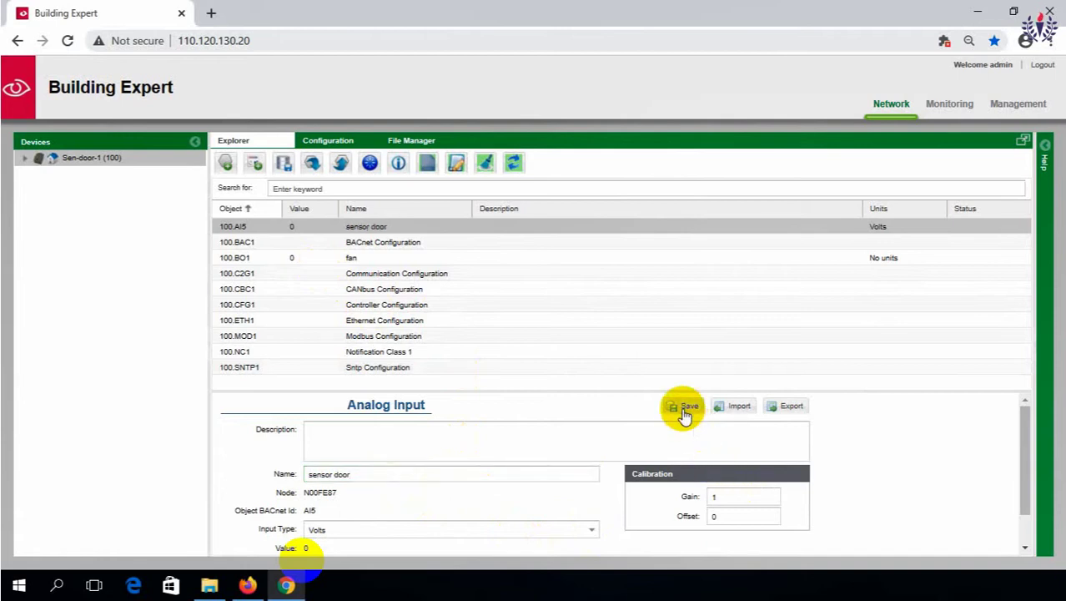
- Add the Lua program object PG1 to the Sen-door-1 node, filtering the available objects by PG - Lua Program, and refresh the object list
click(319, 262)
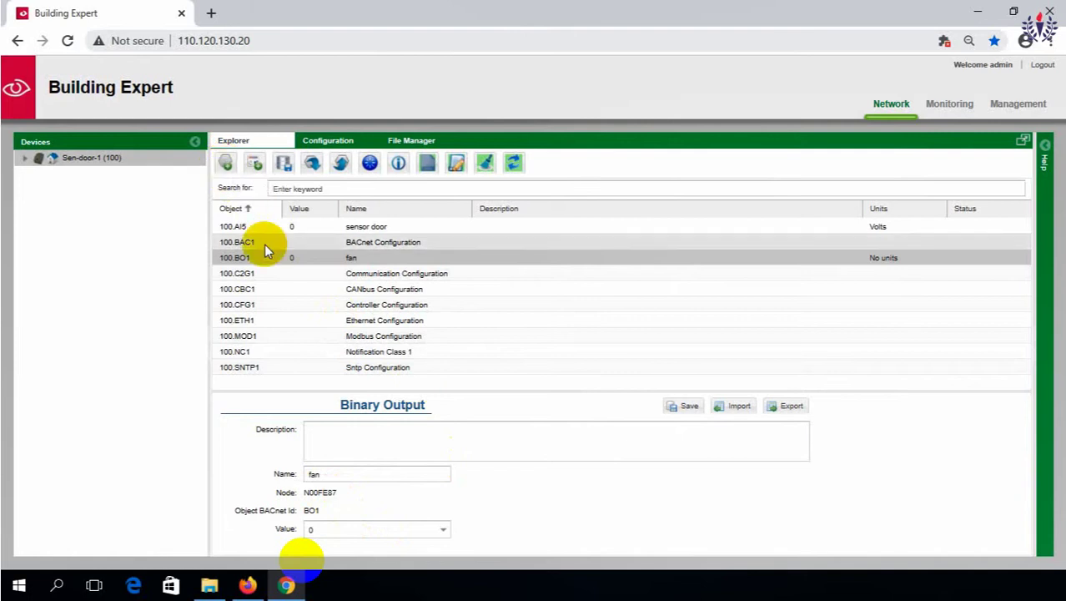
click(225, 170)
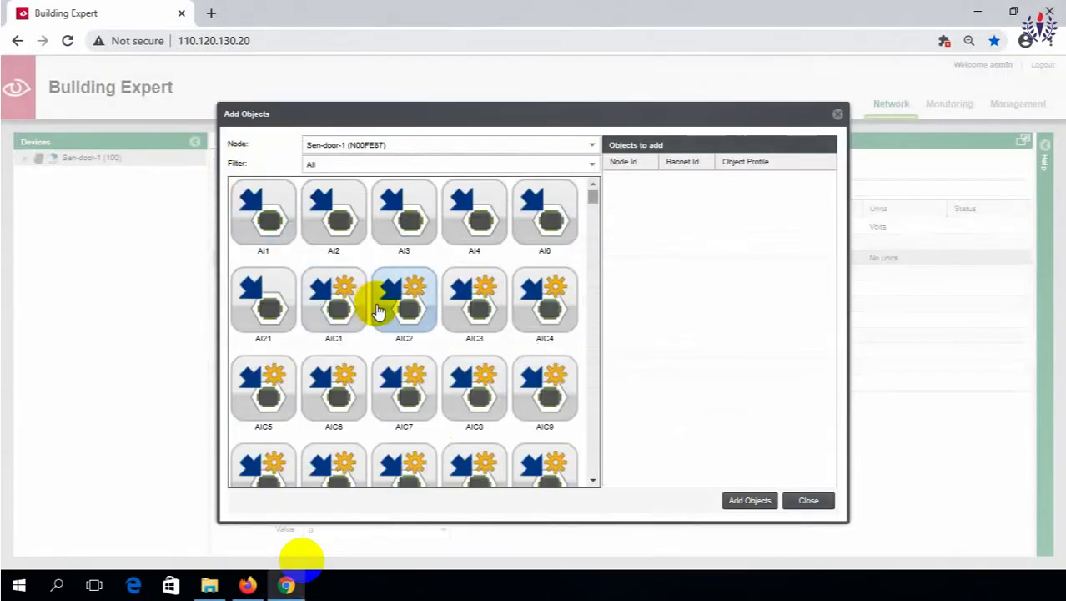
click(591, 164)
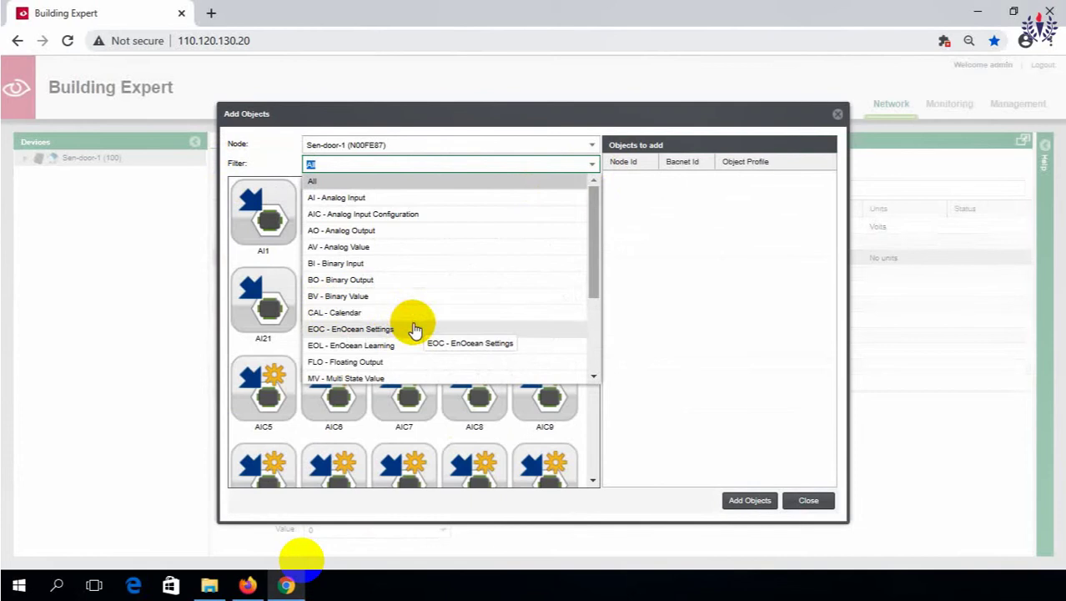
scroll(414, 329, down, 3)
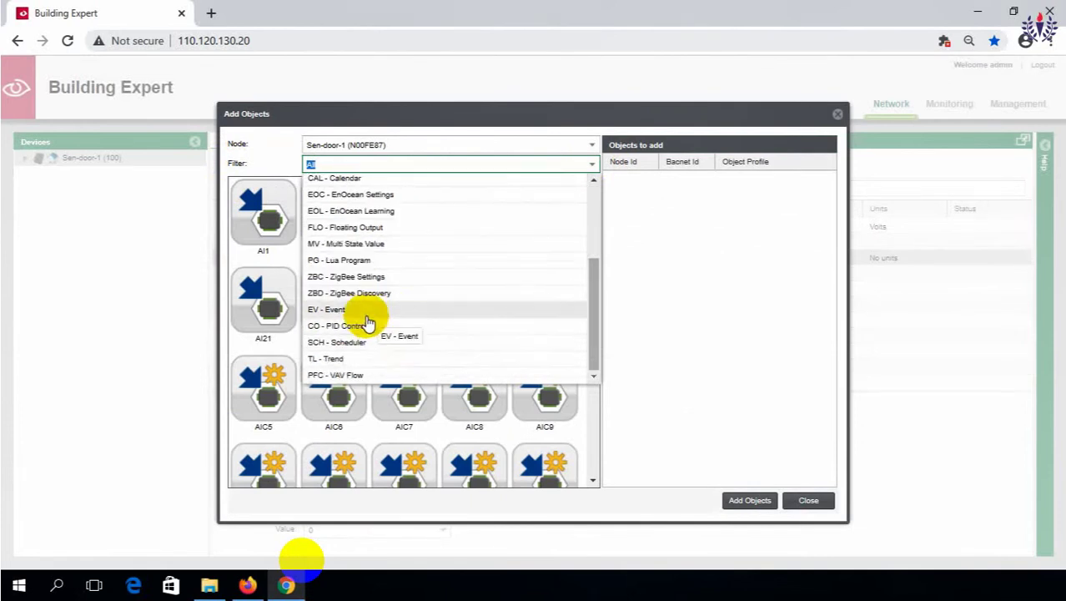
scroll(368, 322, up, 2)
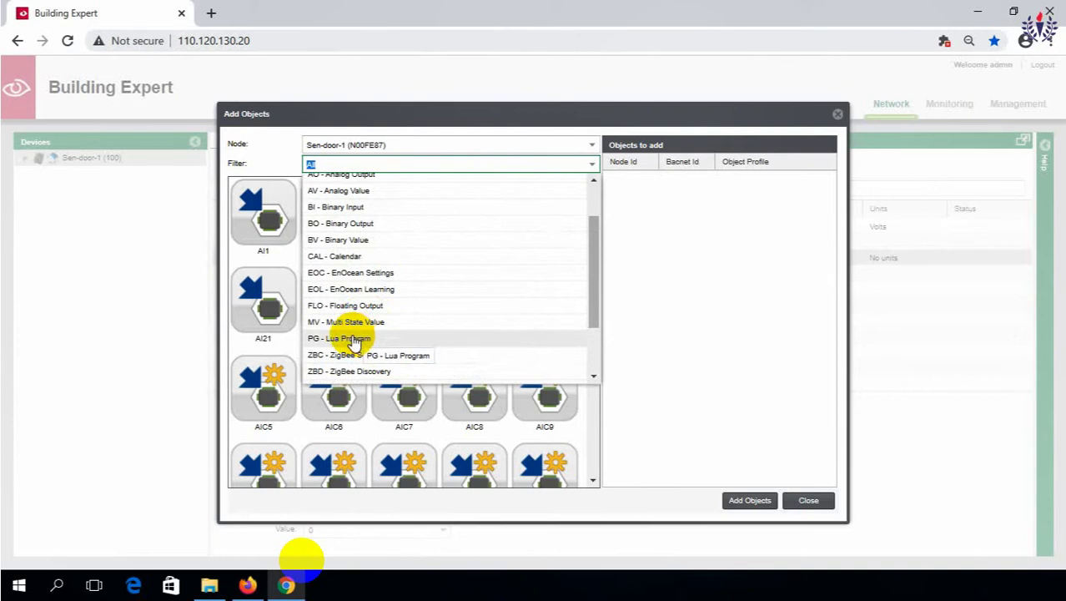
click(354, 339)
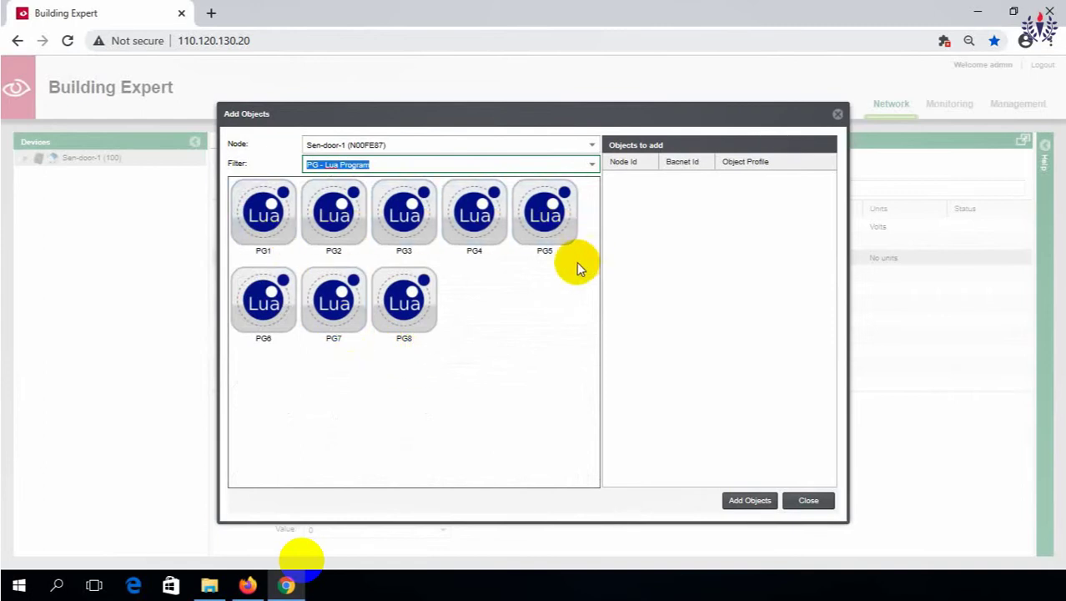
double_click(274, 228)
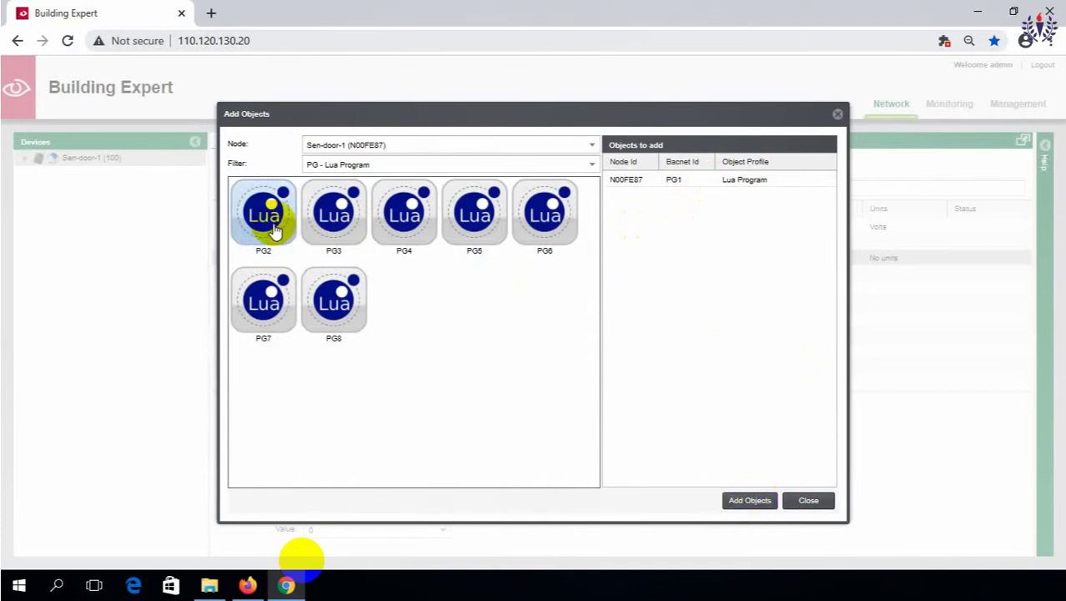
click(742, 504)
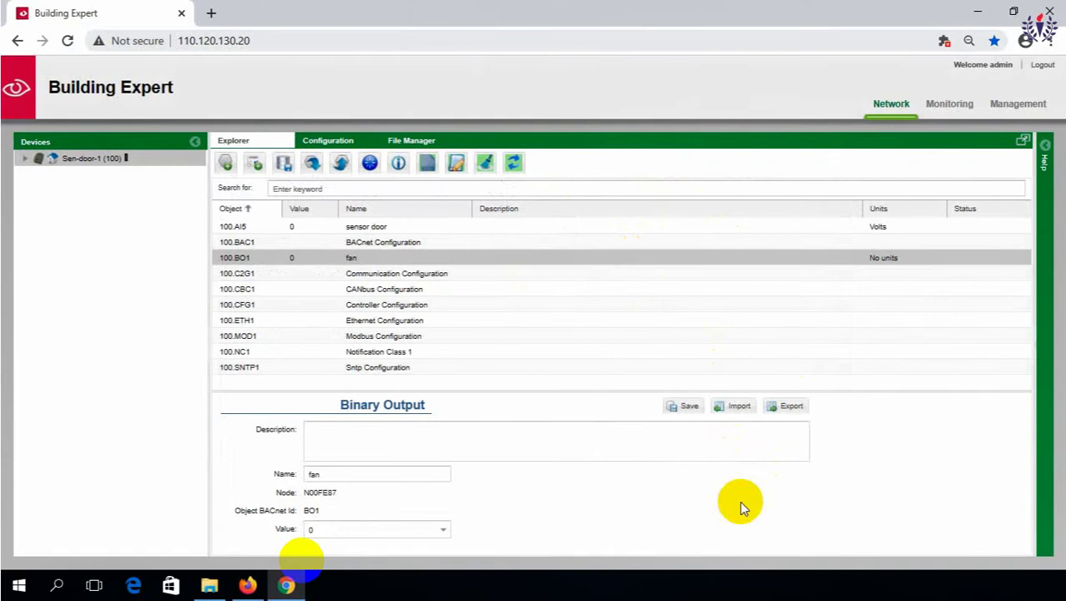
click(129, 167)
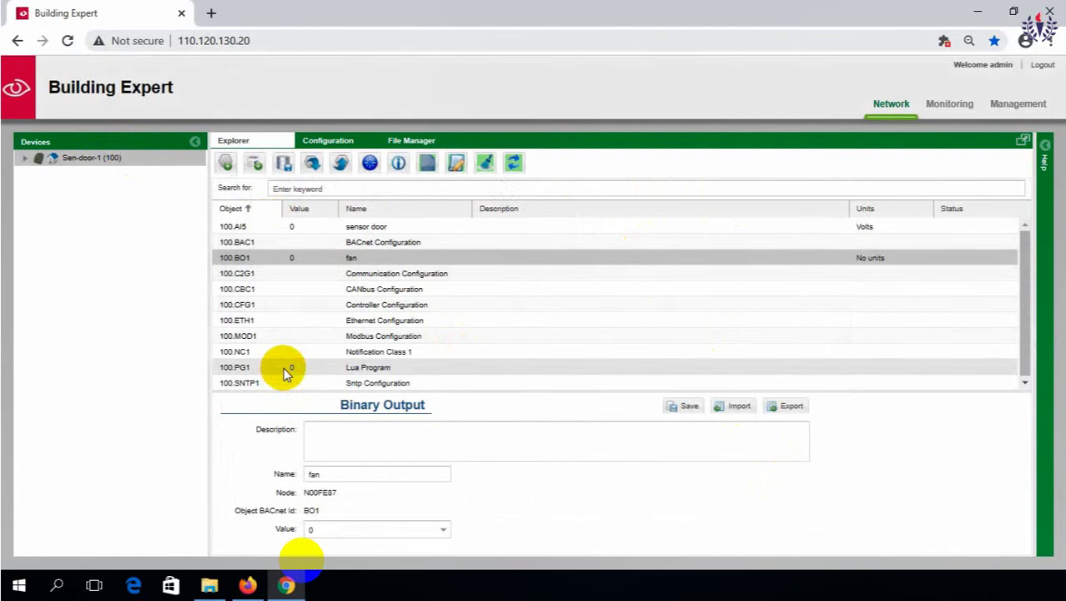
- Open the PG1 Lua program for editing in the Graphical Editor instead of the Lua script editor and maximize its window
click(283, 367)
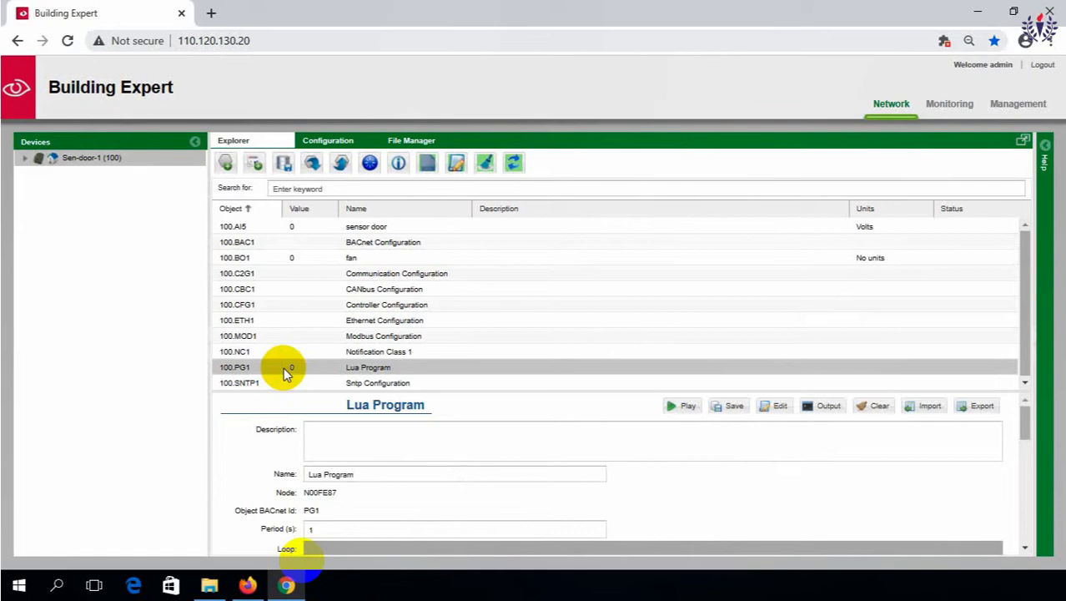
click(780, 409)
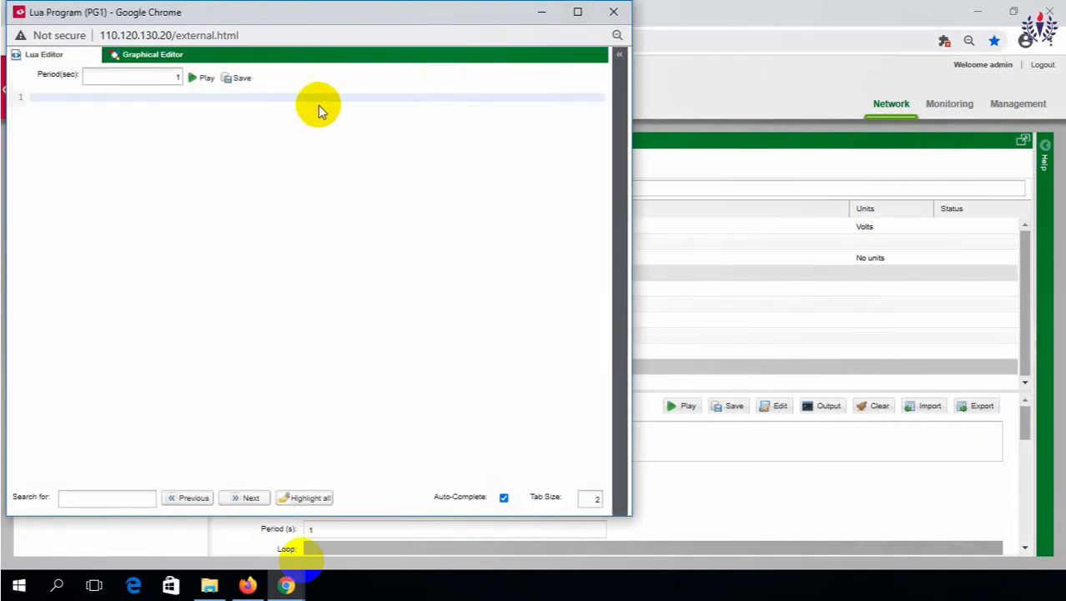
click(153, 57)
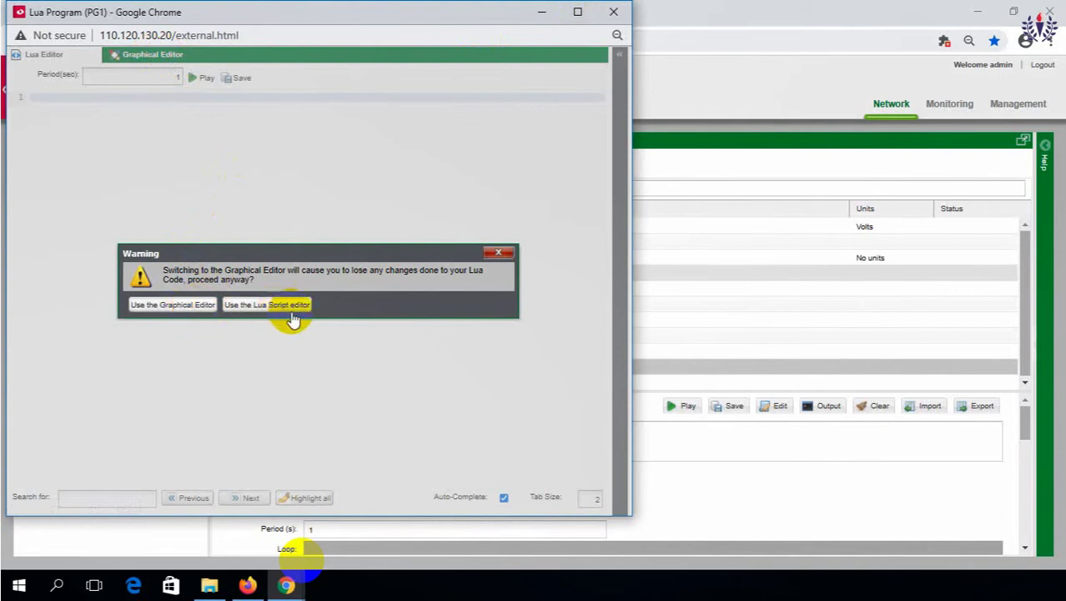
click(174, 306)
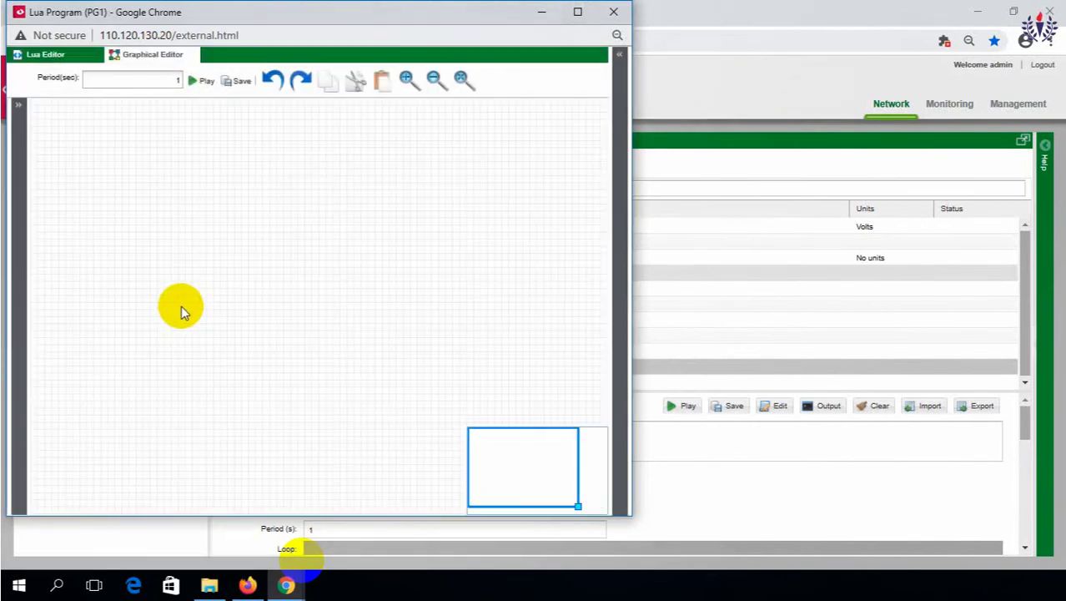
click(577, 11)
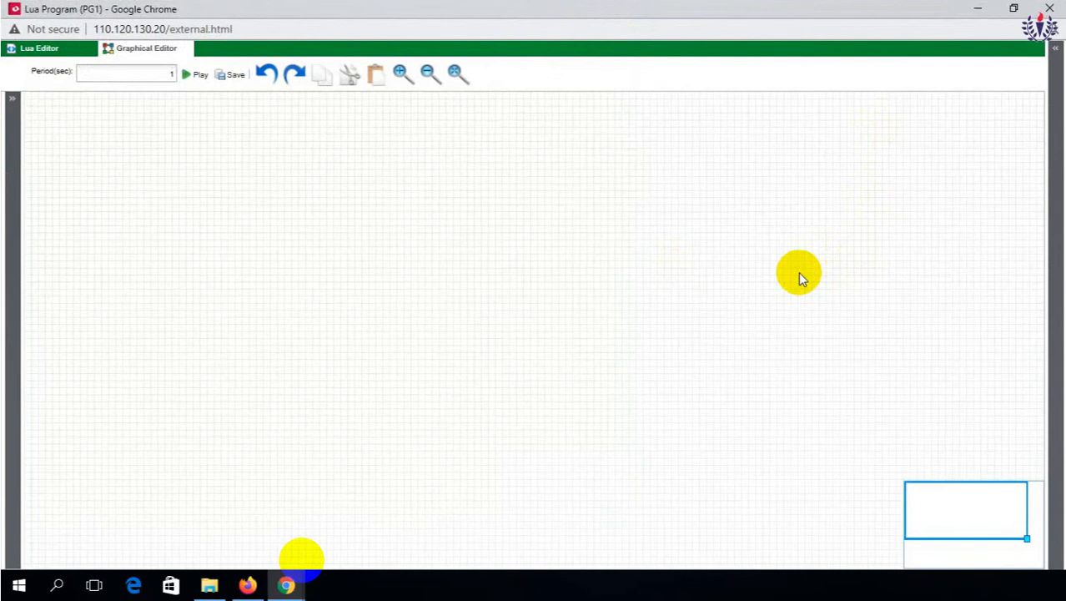
- Examine the function block categories available in the Graphical Editor, including Trigonometry, Bitwise, Logical, Time, Timer, Counter, General and Comparison
click(14, 106)
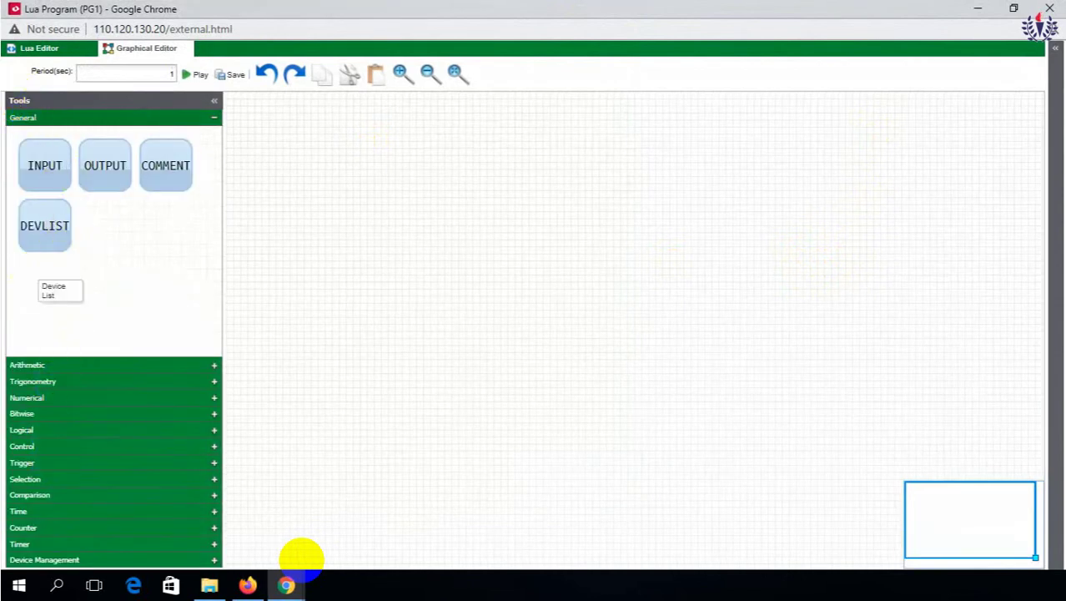
click(37, 367)
click(47, 381)
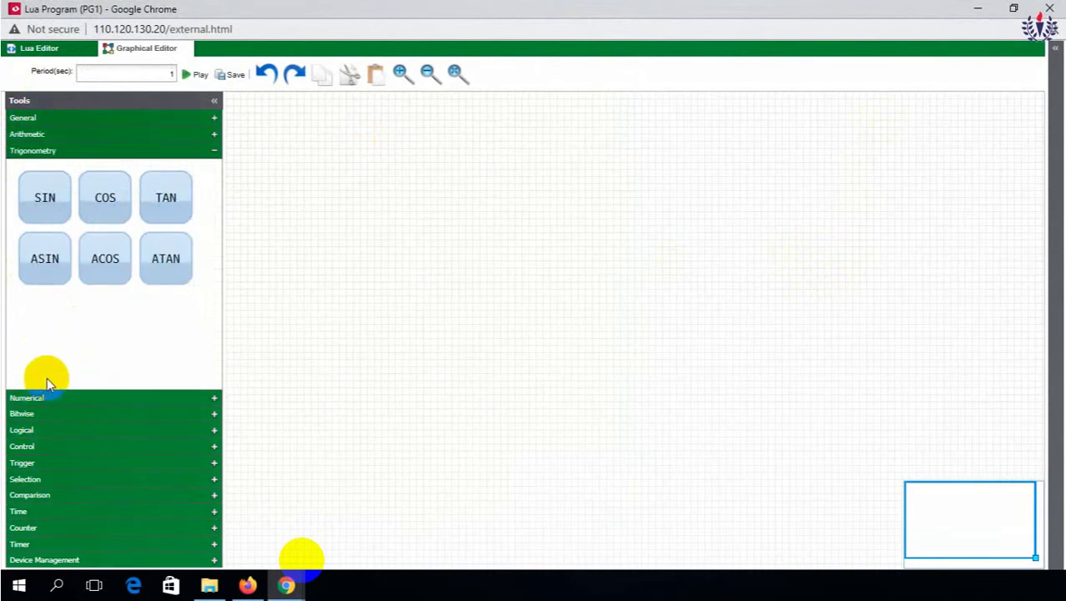
click(36, 409)
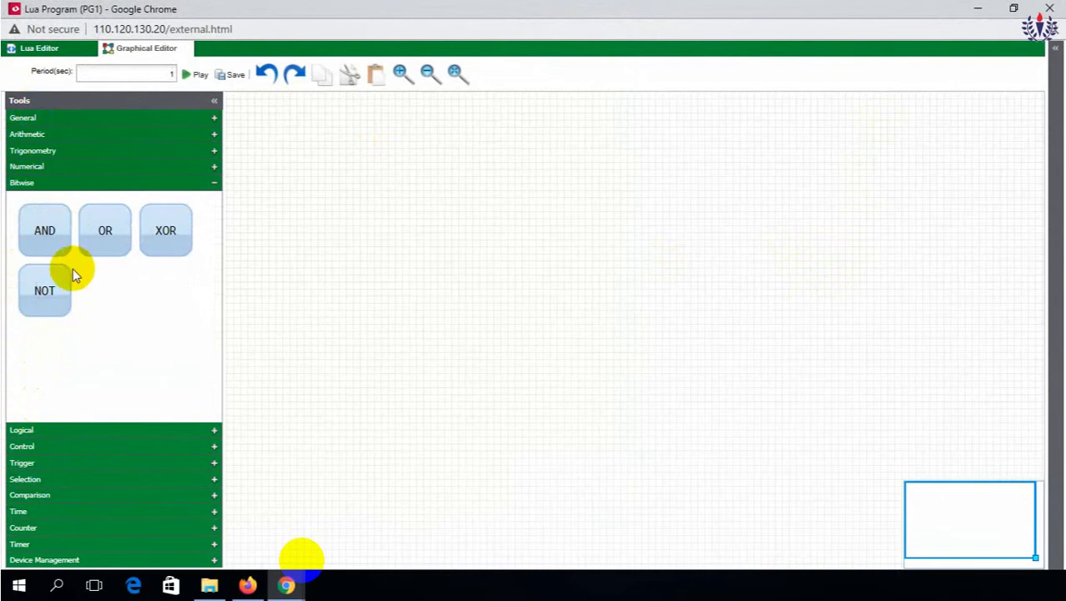
click(29, 433)
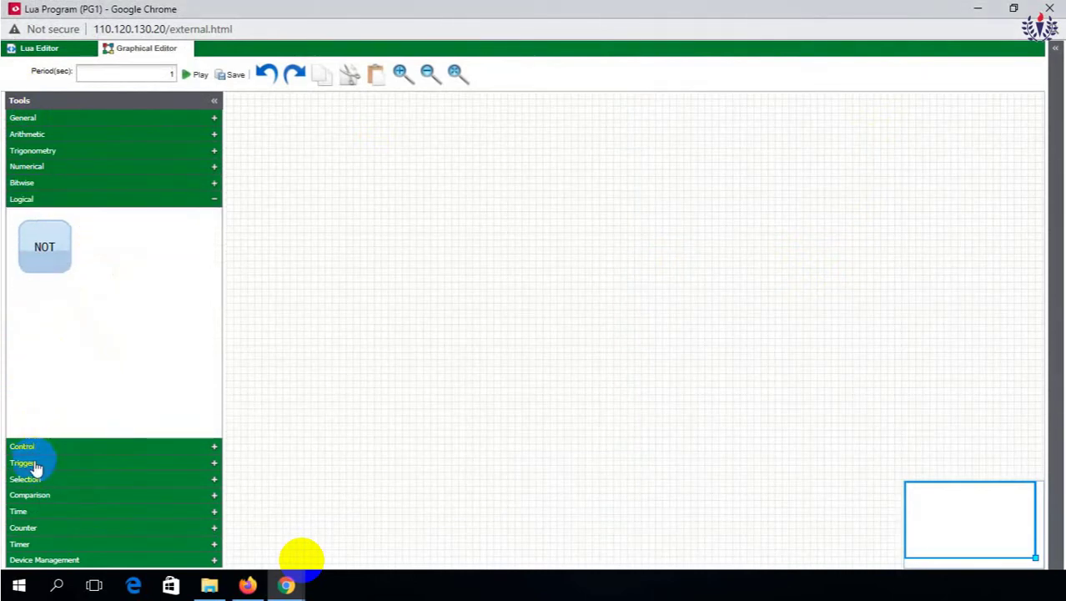
click(42, 511)
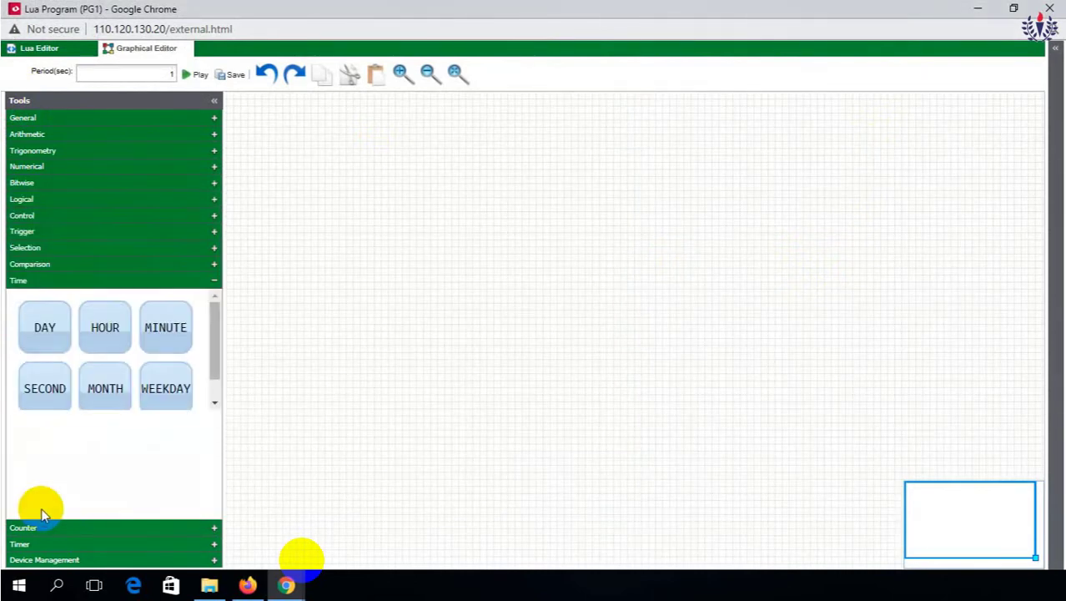
click(21, 543)
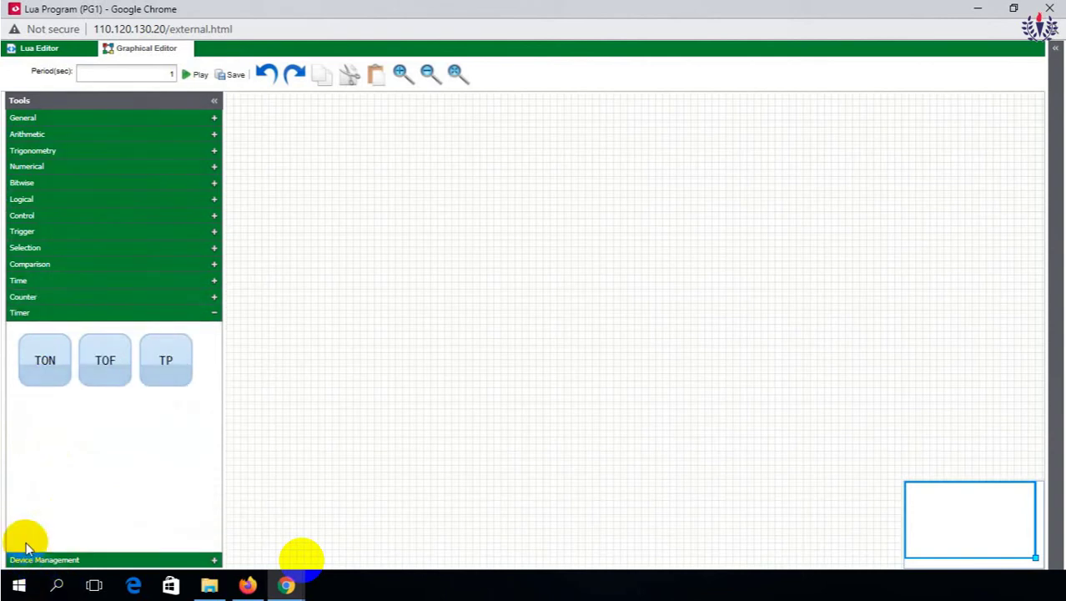
click(23, 298)
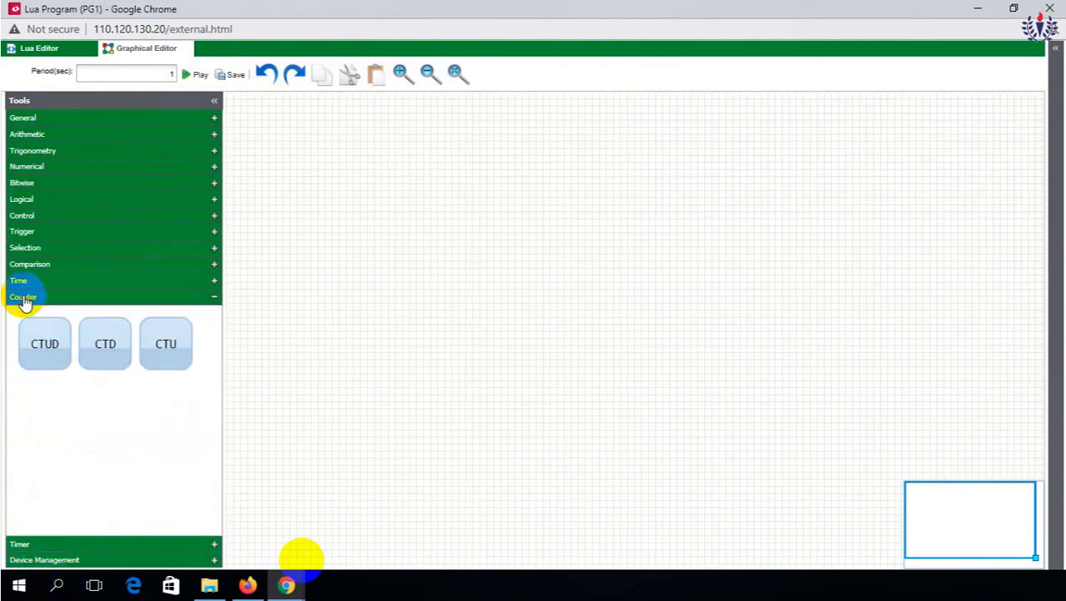
click(25, 118)
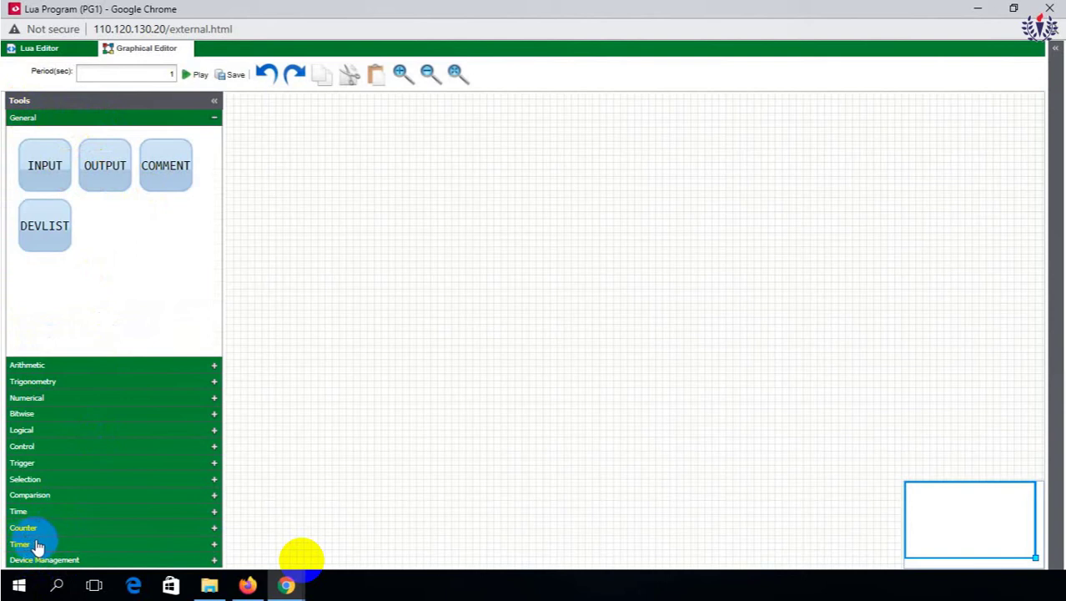
click(35, 495)
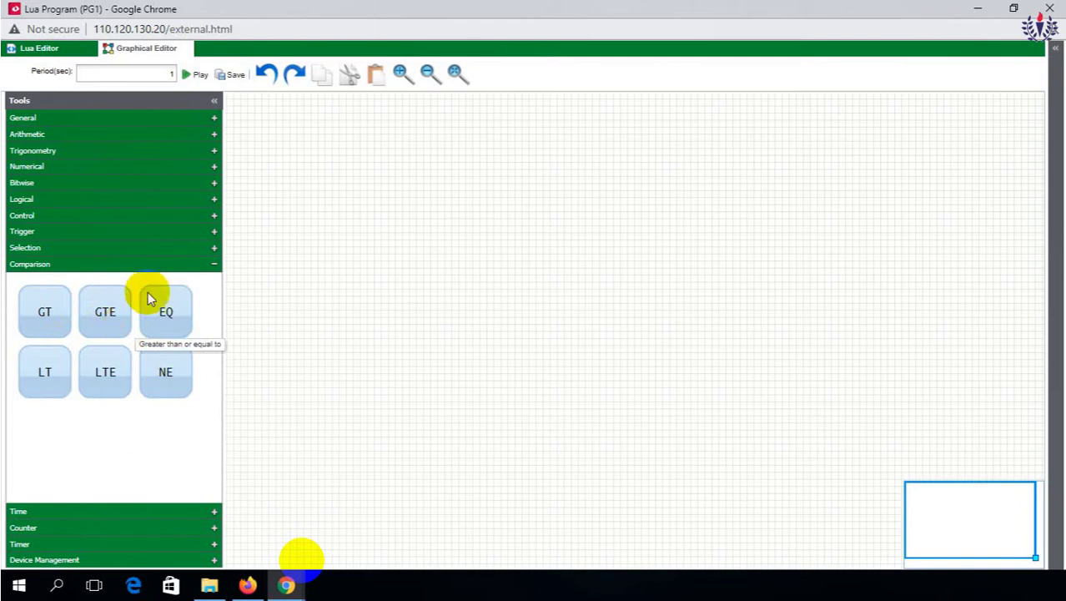
- Place an input variable block and an output variable block level with each other on the canvas and wire the input to the output
click(34, 118)
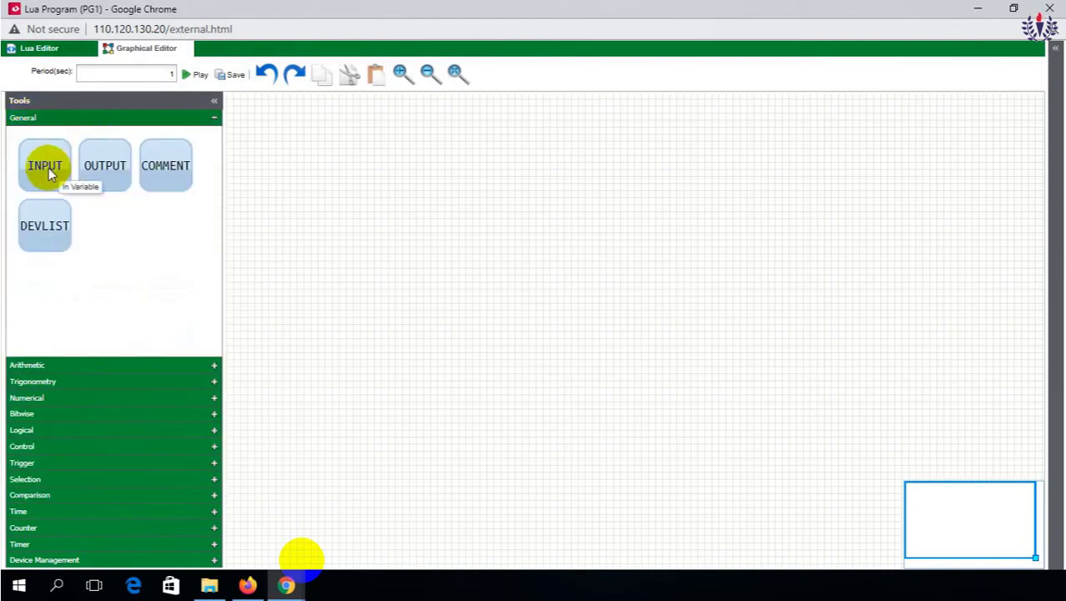
drag(49, 171, 470, 199)
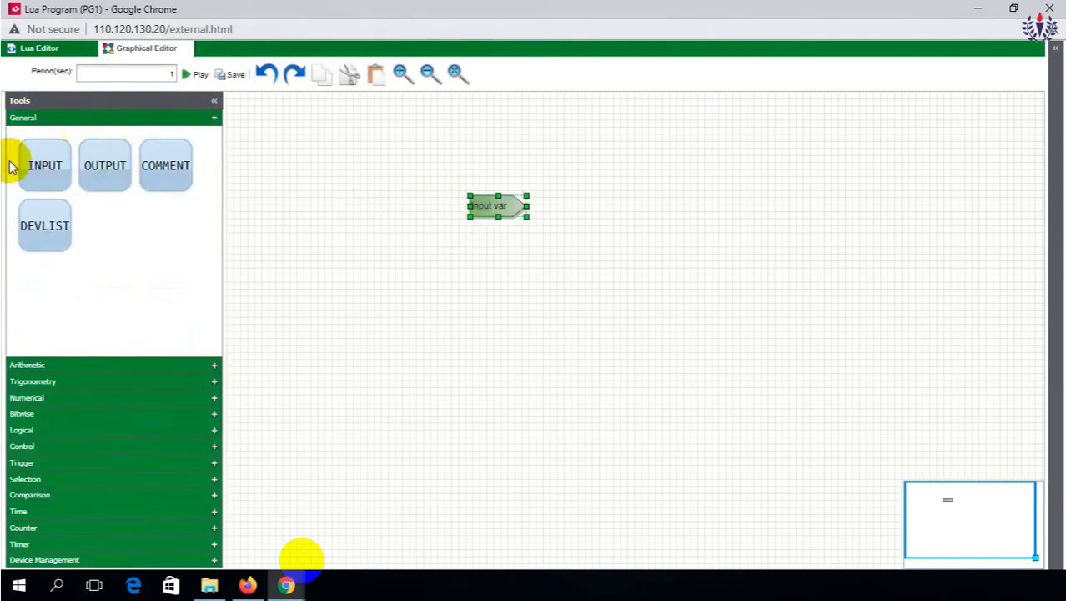
drag(102, 171, 638, 177)
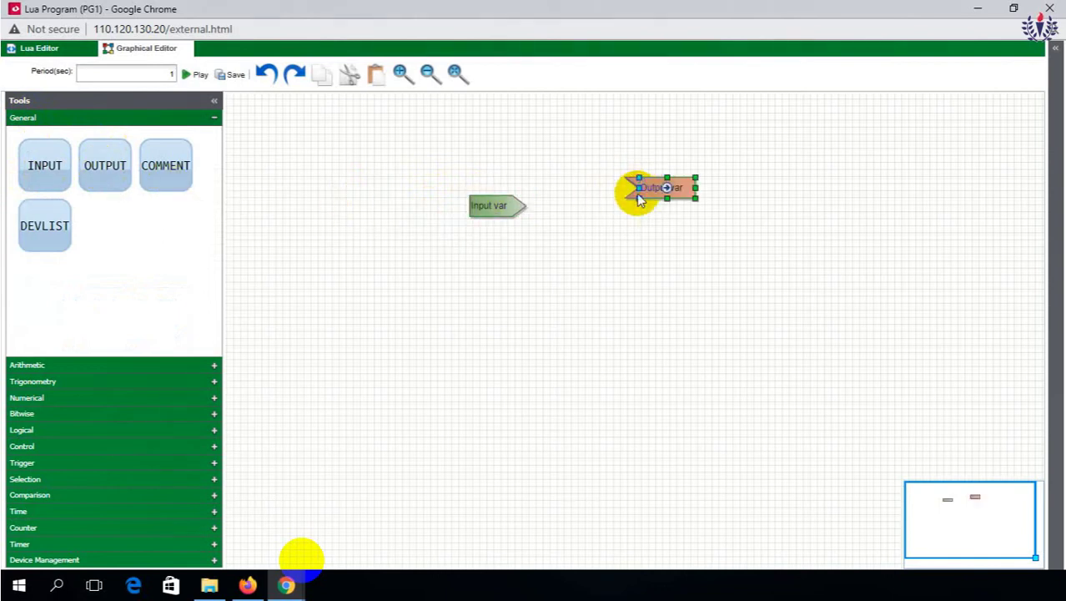
click(474, 185)
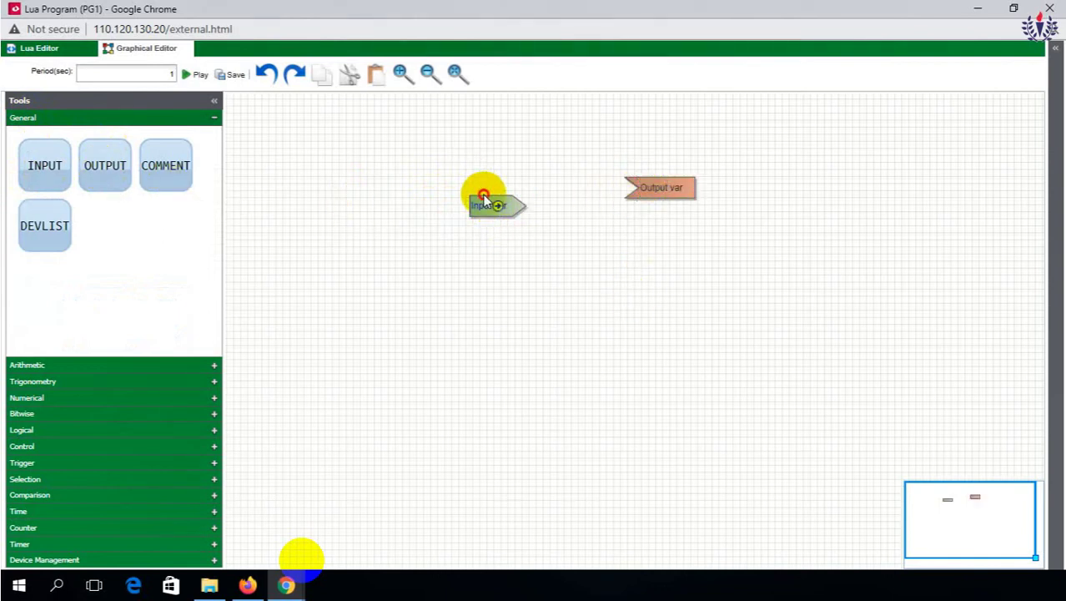
click(501, 214)
drag(501, 214, 478, 187)
click(664, 306)
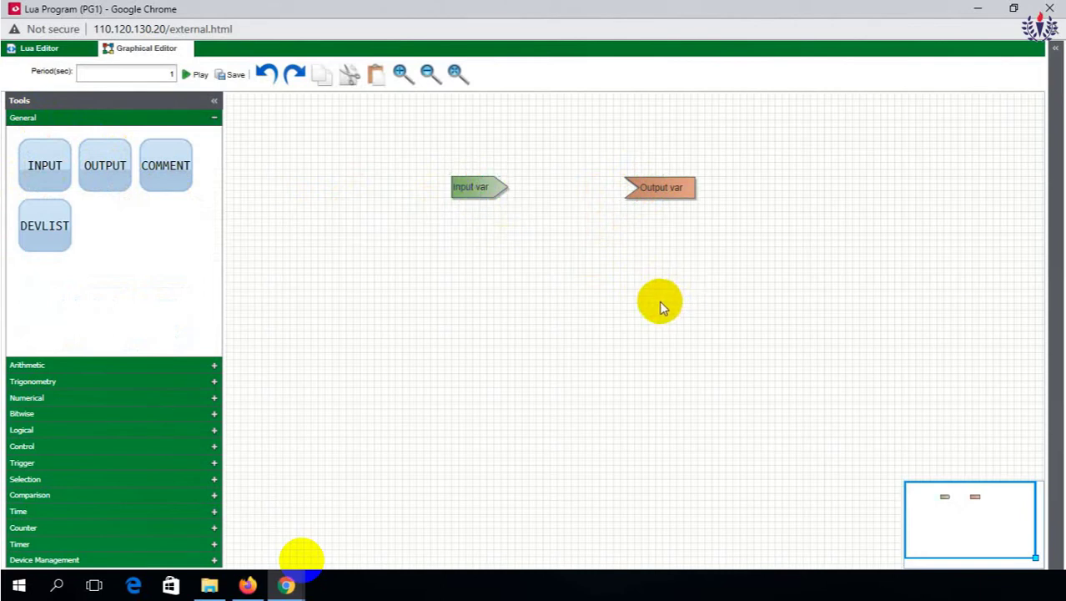
drag(482, 190, 656, 187)
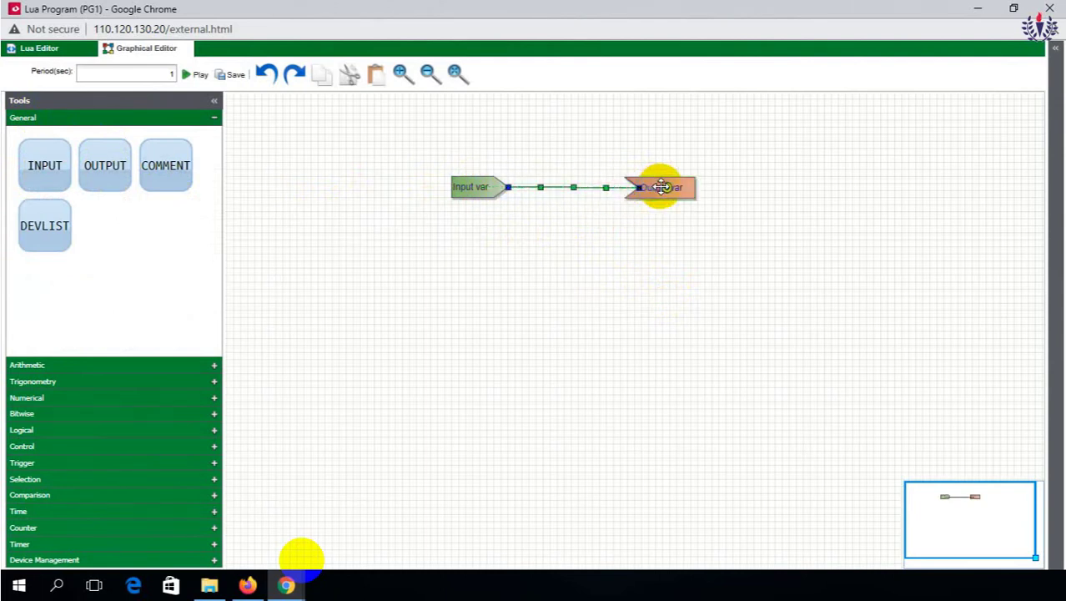
click(683, 313)
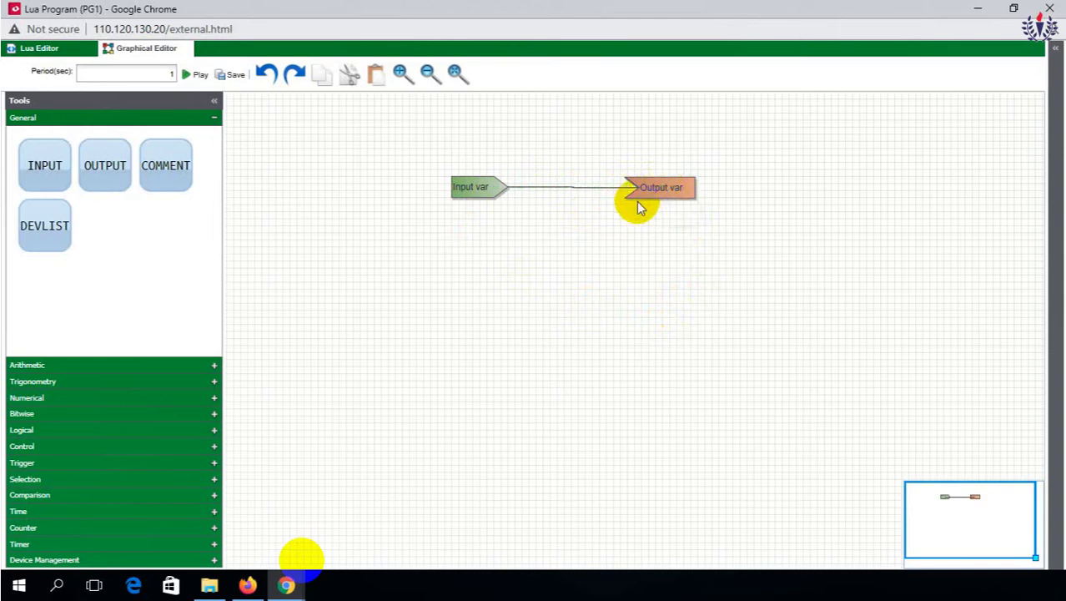
- Assign ME.AI5 (sensor door) from Sen-door-1 to the input block and ME.BO1 (fan) to the output block
right_click(465, 190)
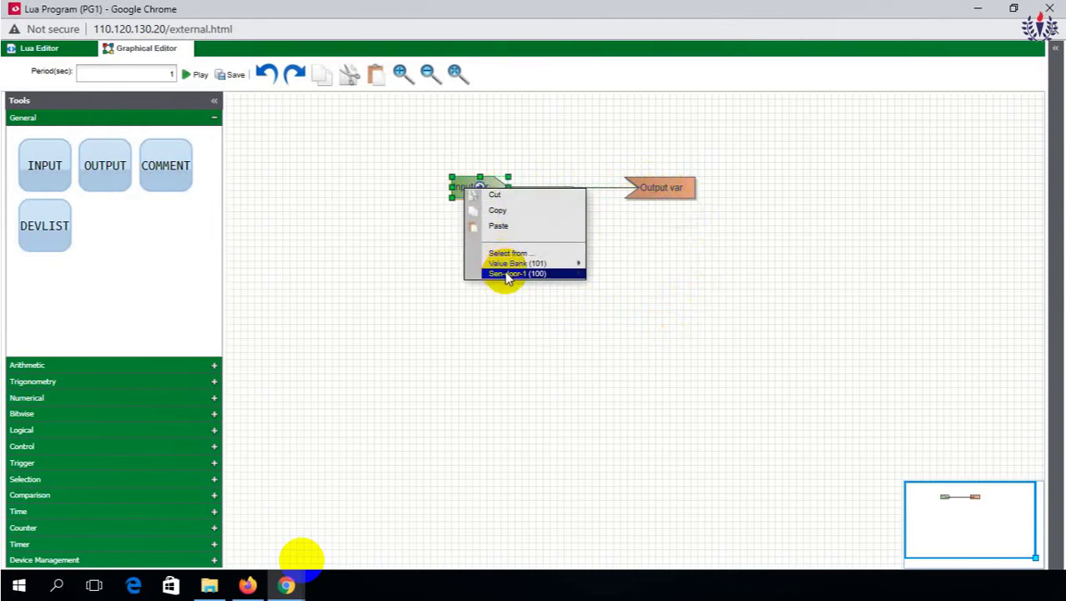
mouse_move(506, 278)
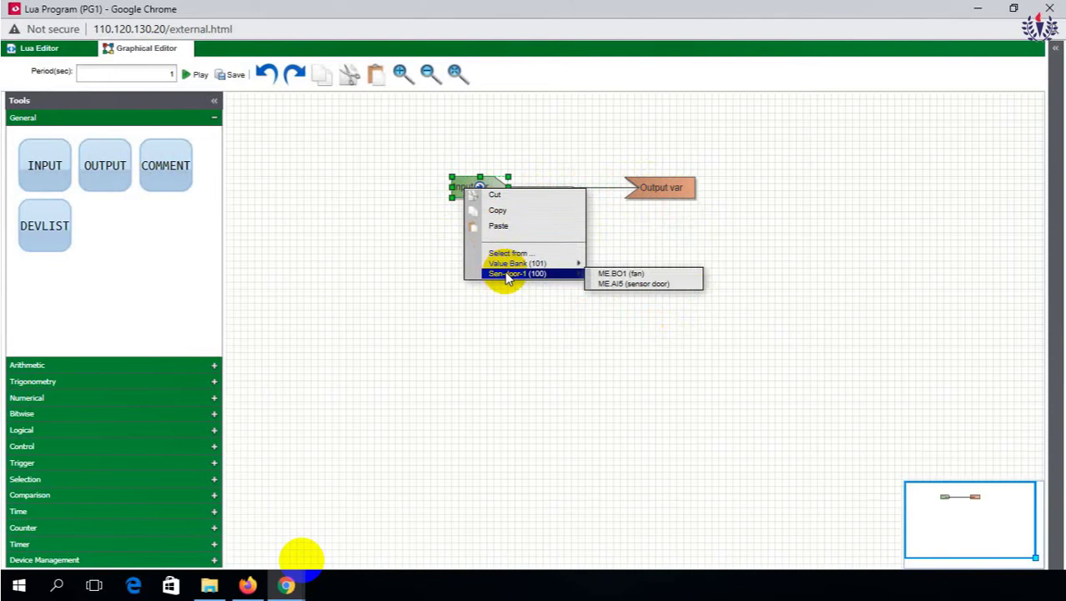
click(610, 285)
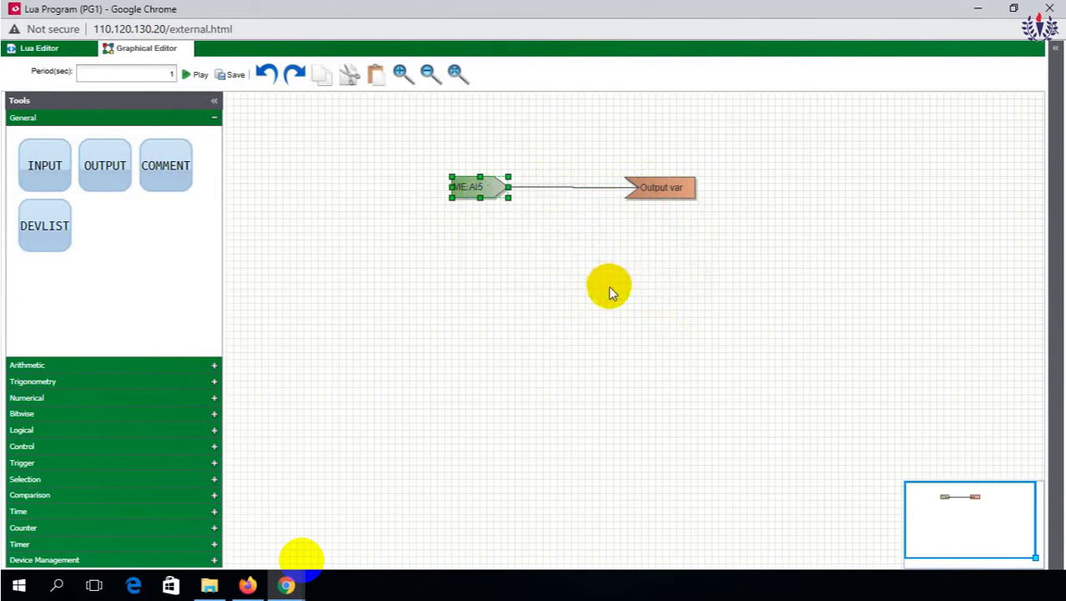
right_click(653, 192)
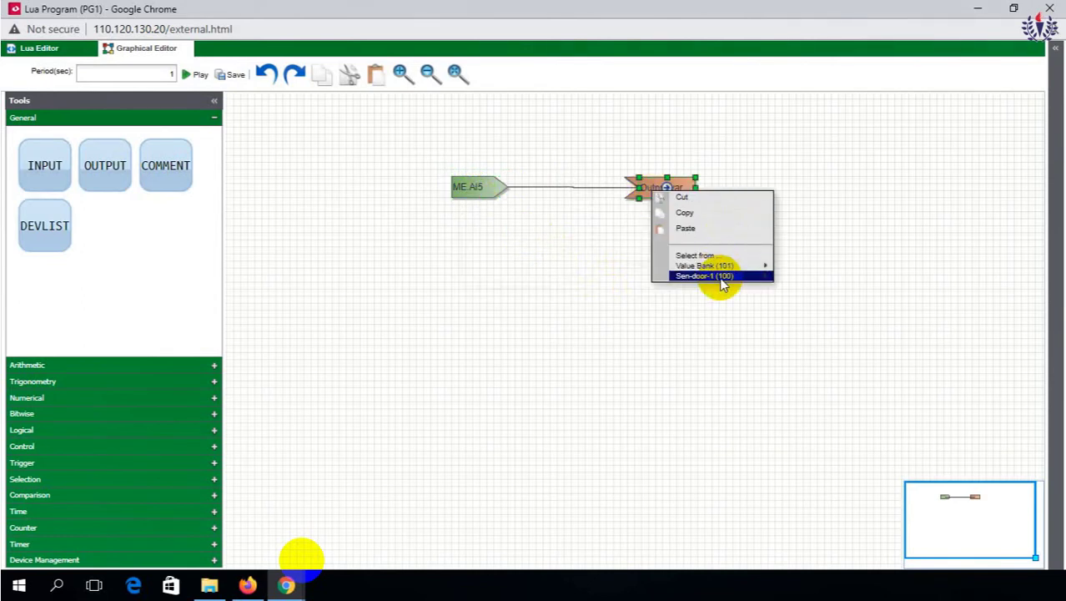
mouse_move(721, 280)
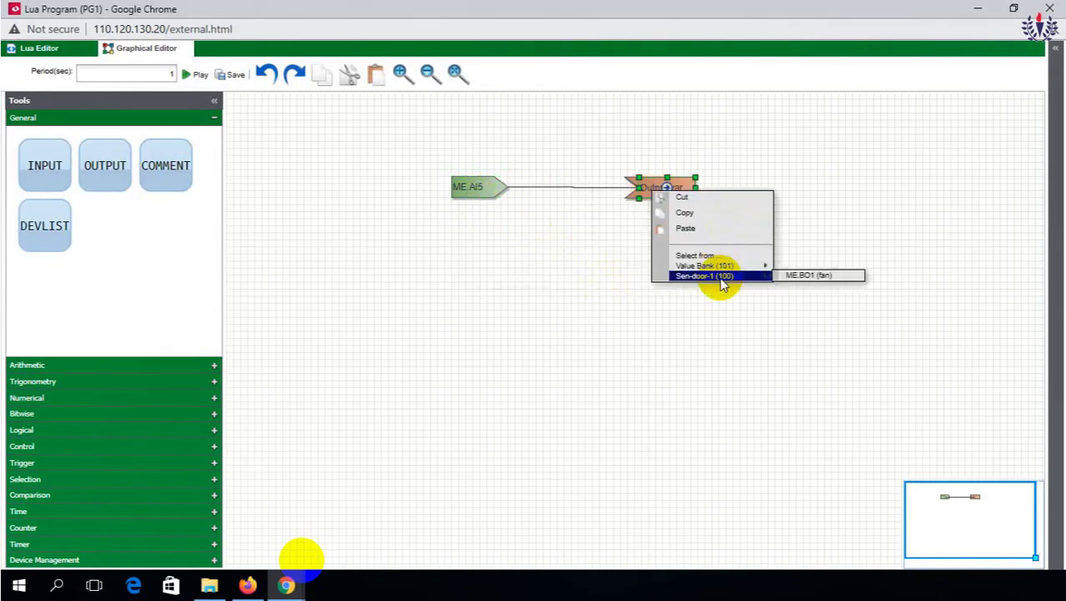
click(808, 276)
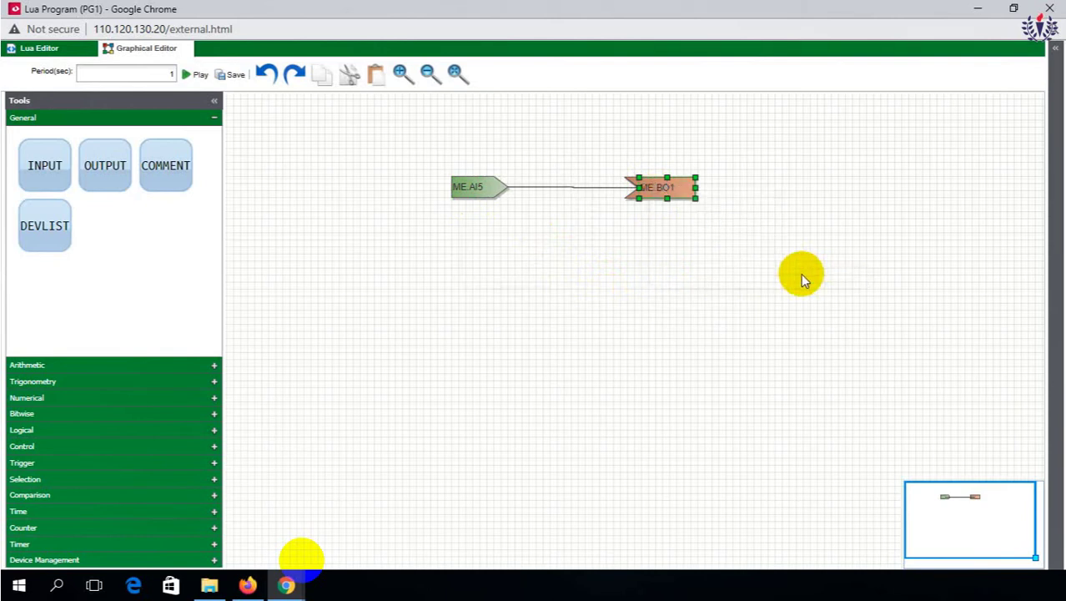
- Save the block diagram and test-run the program, stopping it at the end
click(231, 74)
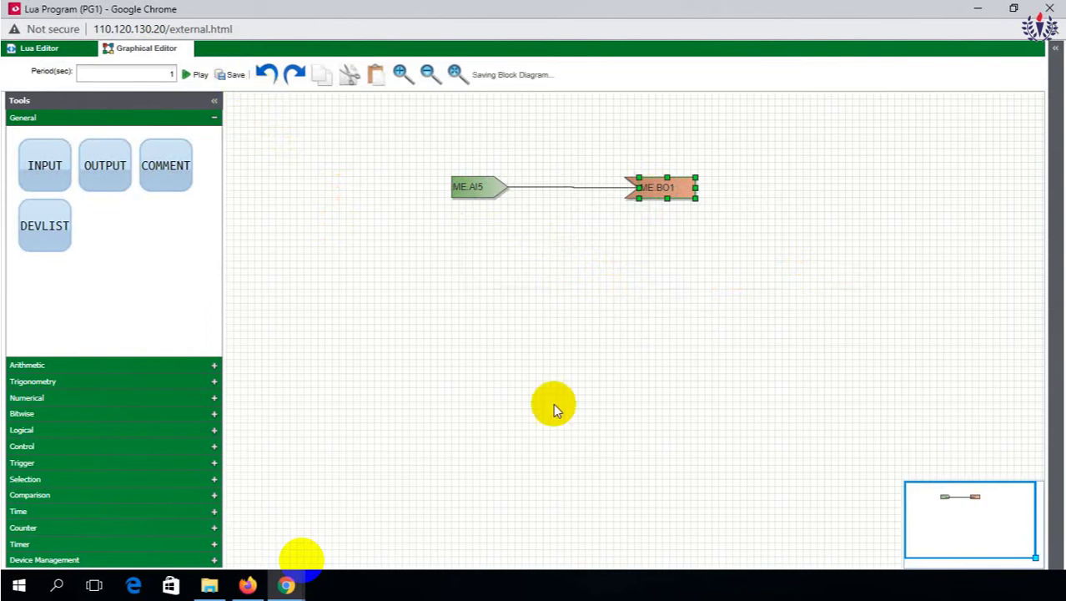
click(195, 75)
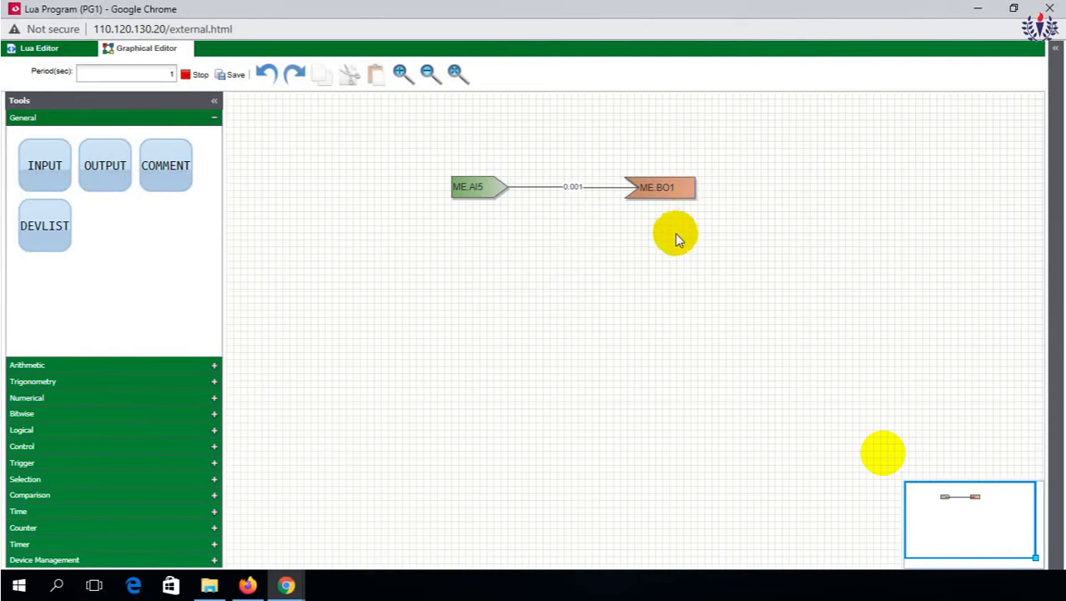
click(198, 75)
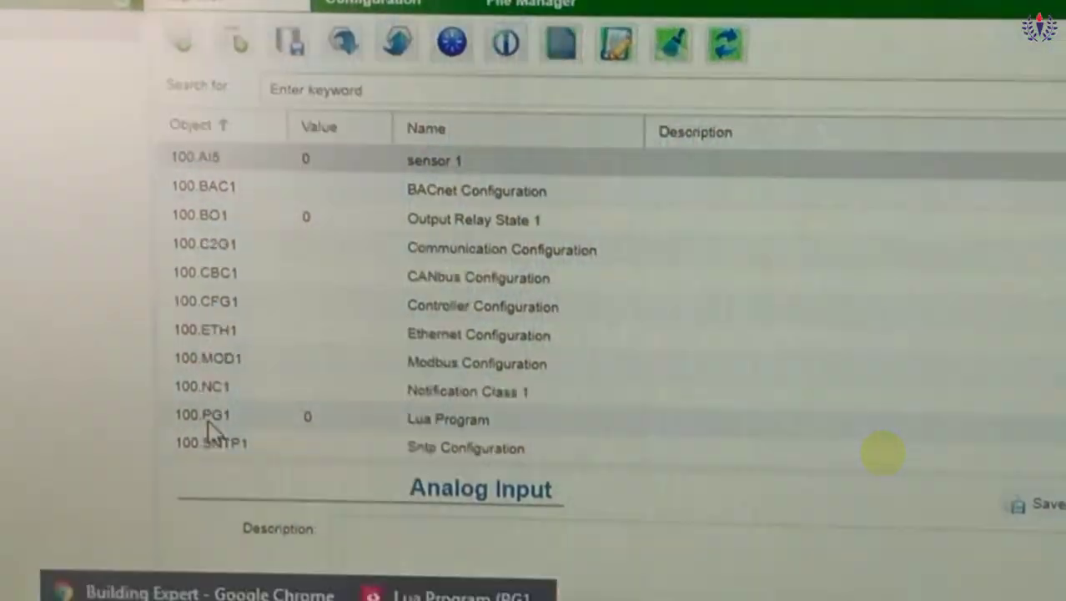
mouse_move(192, 597)
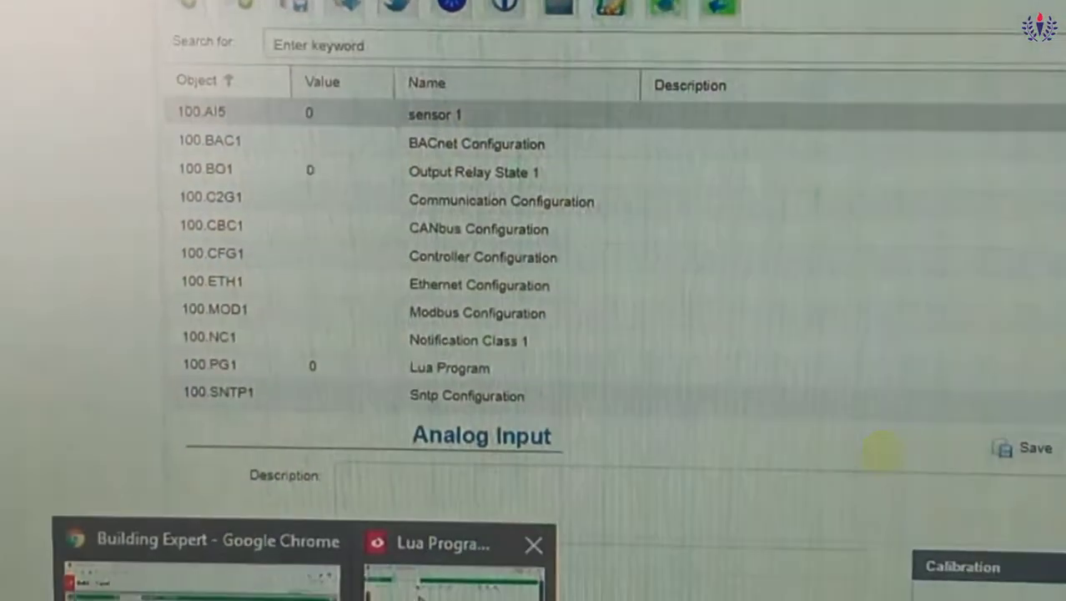
click(435, 564)
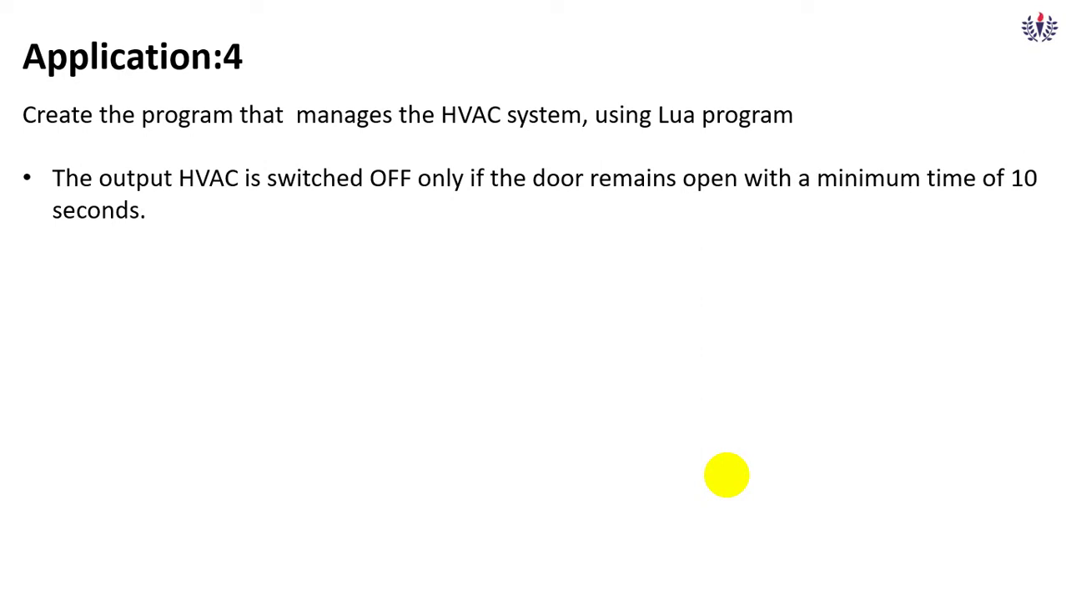
click(726, 475)
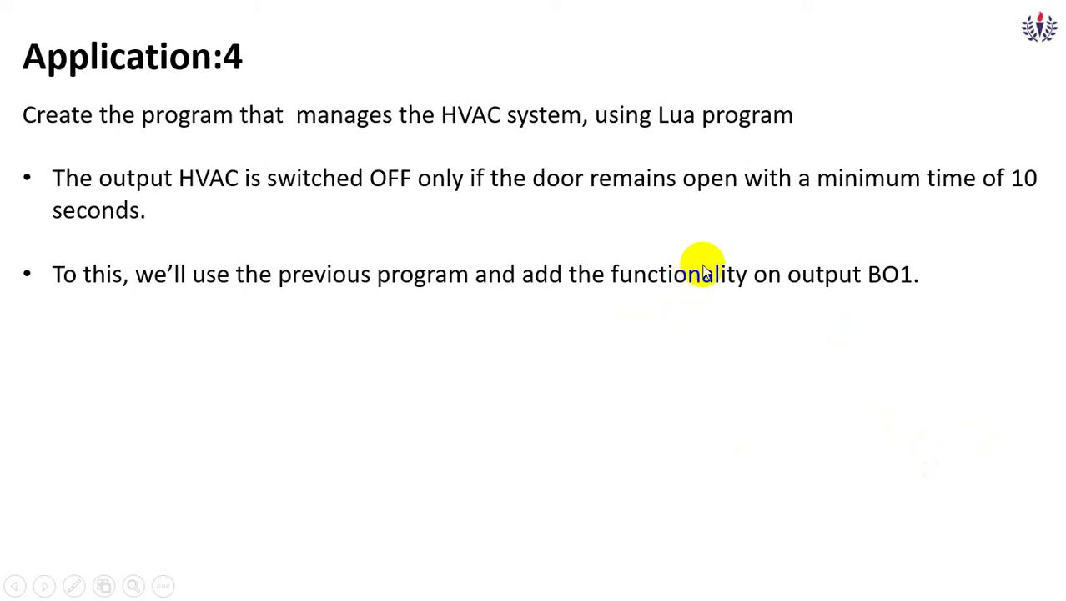
- Switch to Building Expert and remove the BO1 binary output named fan from the Sen-door-1 node
key(alt+Tab)
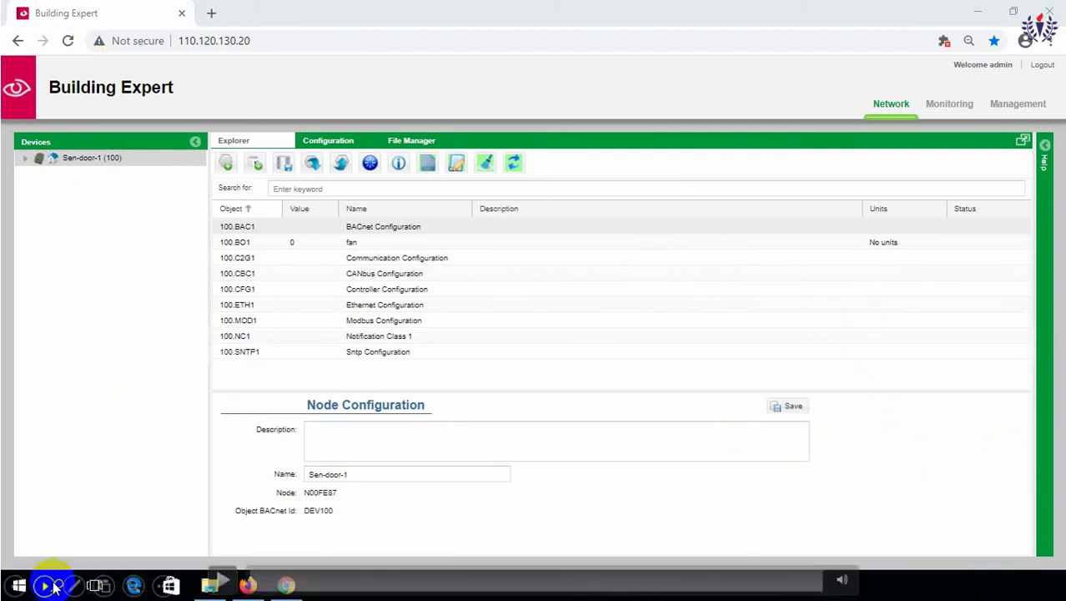
click(411, 590)
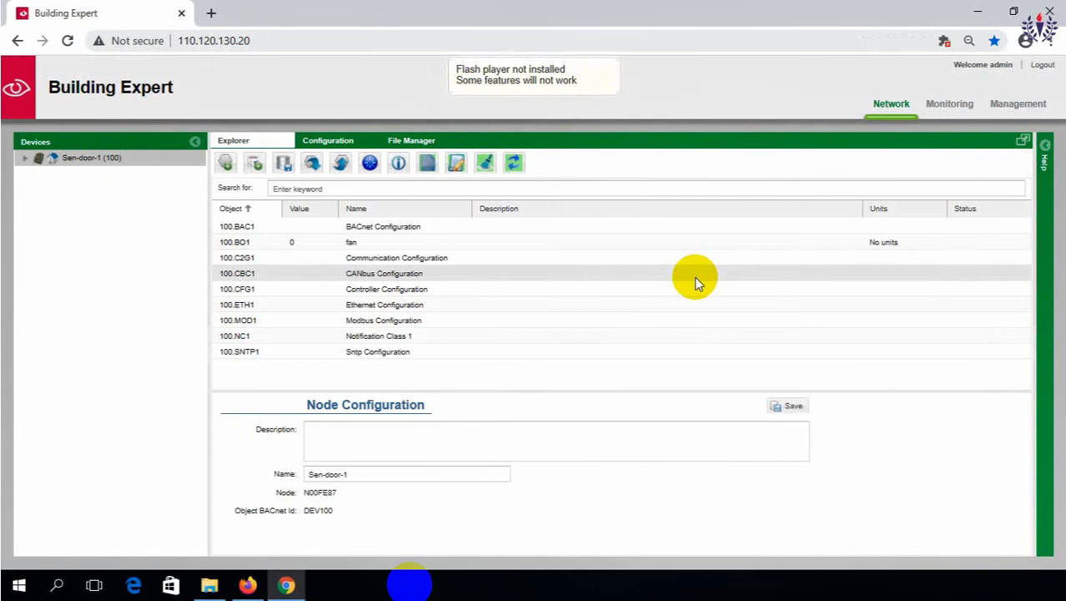
click(294, 242)
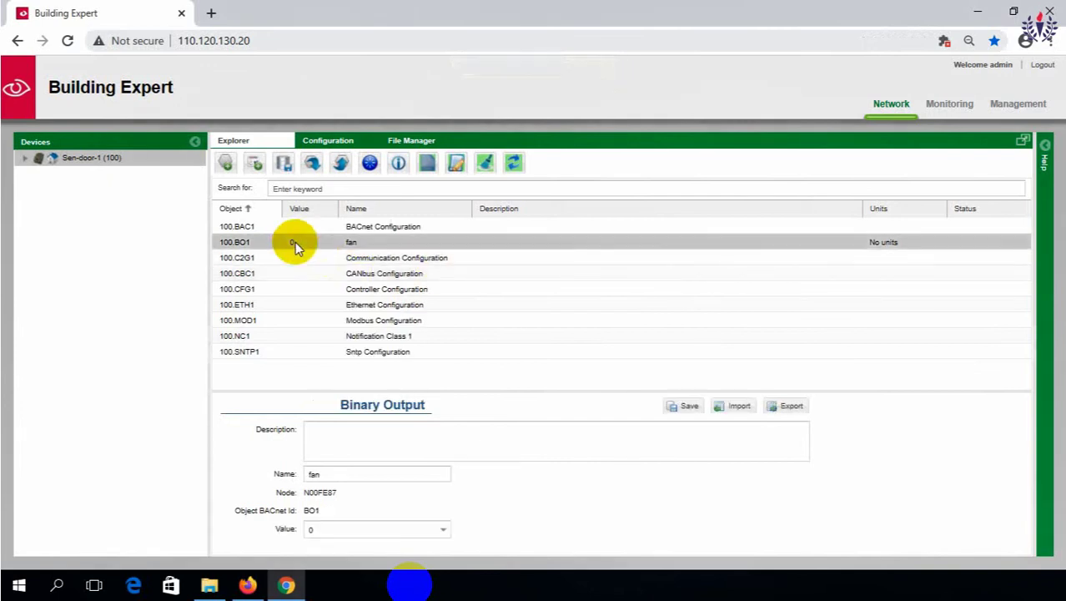
right_click(294, 242)
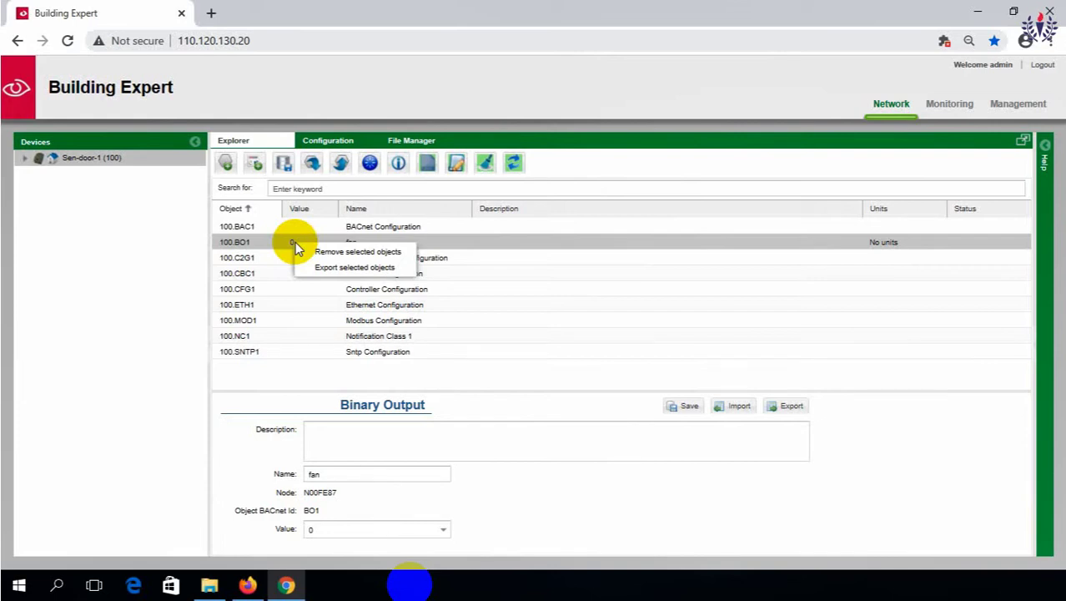
click(308, 250)
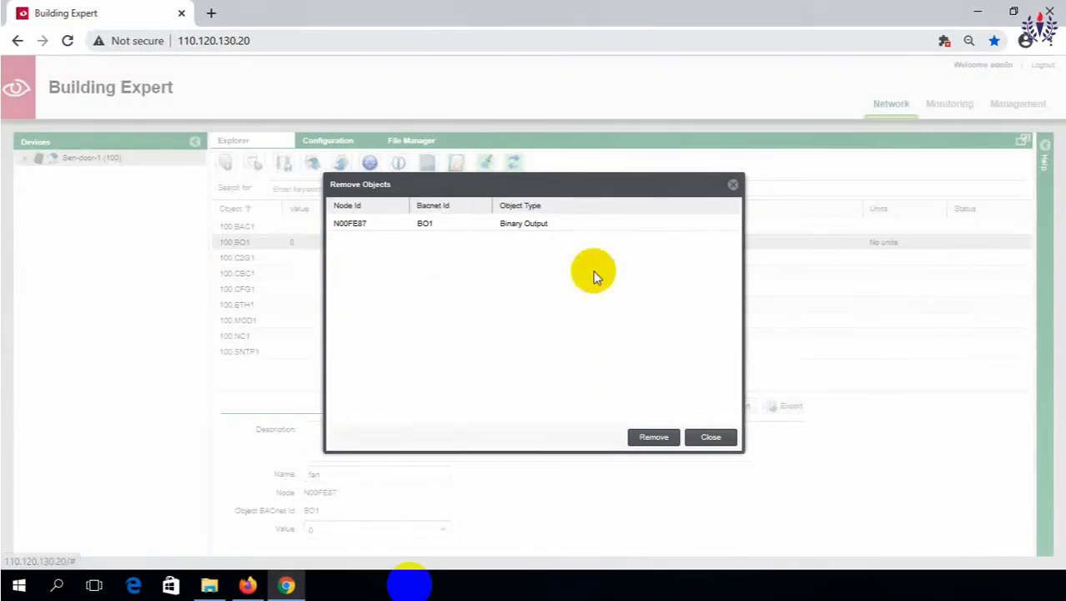
click(643, 442)
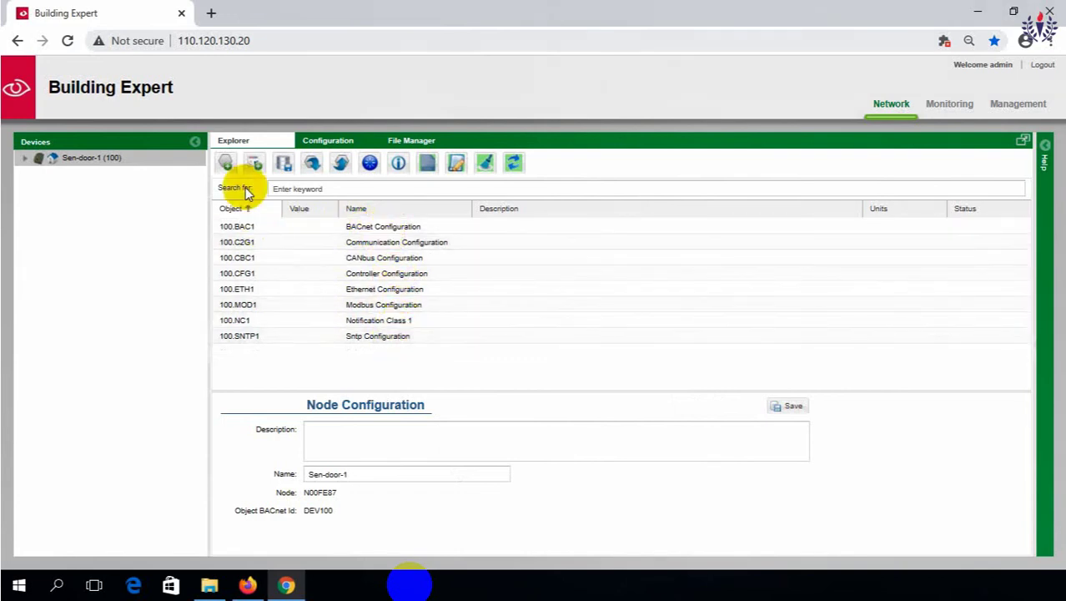
- Add the AI5 analog input object to the Sen-door-1 node and select it in the object list
click(226, 166)
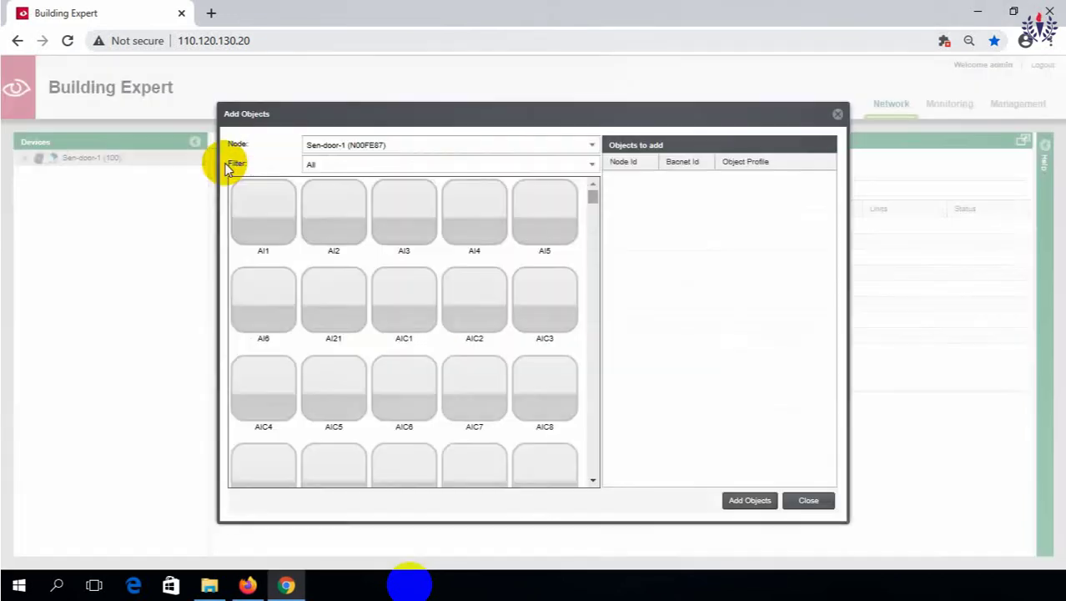
double_click(547, 238)
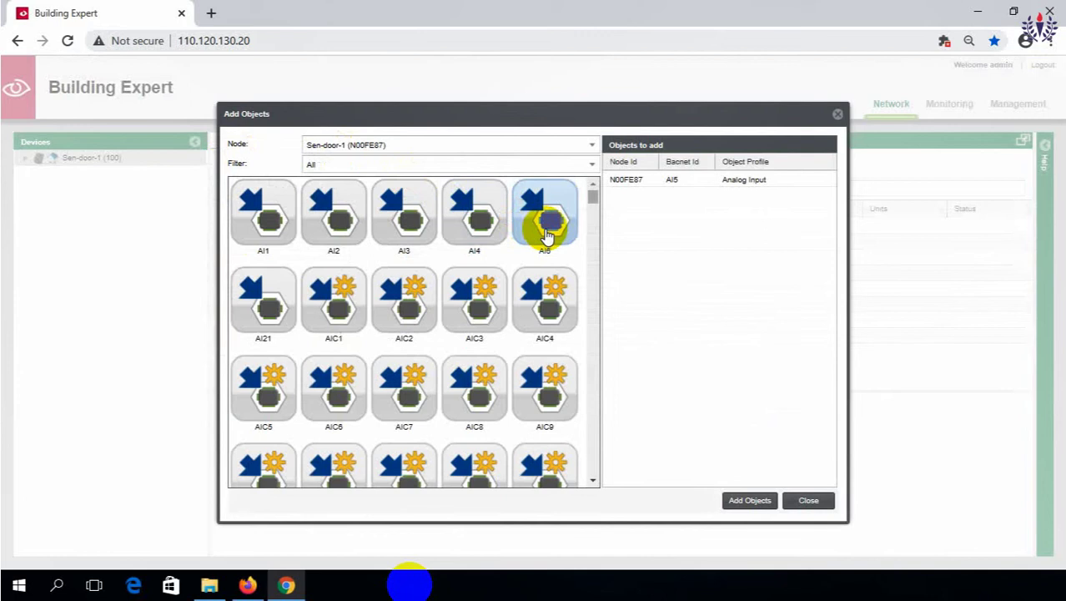
click(750, 501)
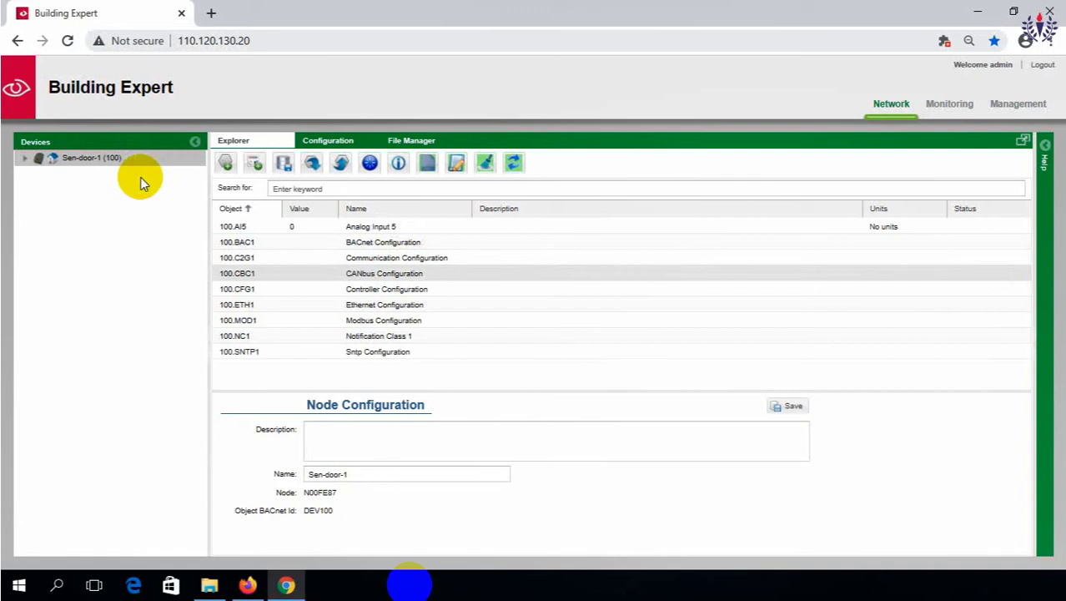
click(354, 223)
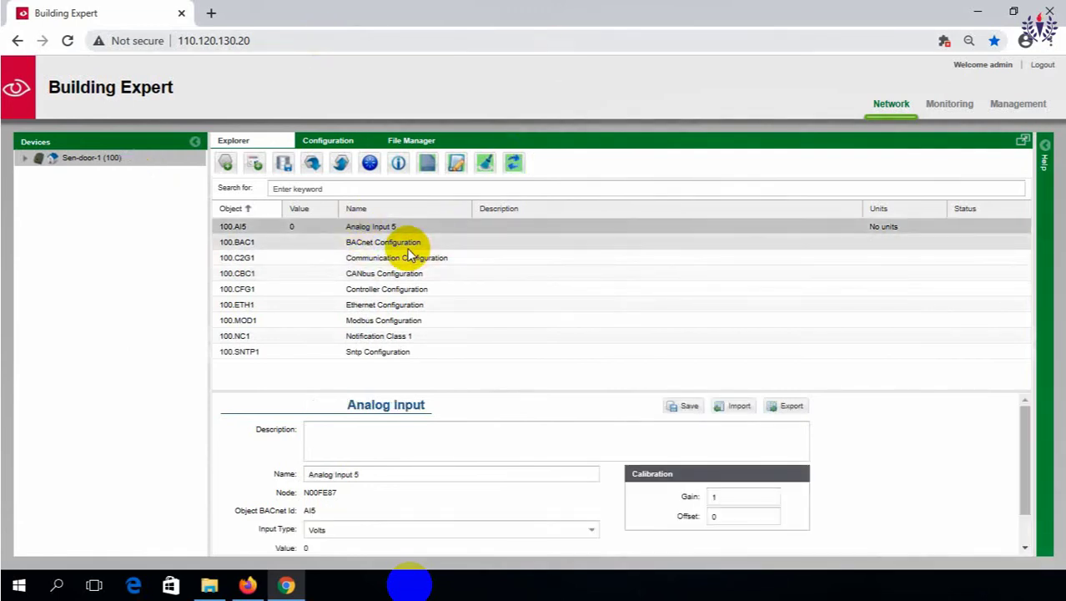
- Add the AV1 analog value object to the Sen-door-1 node, filtering the available objects by AV - Analog Value
click(225, 162)
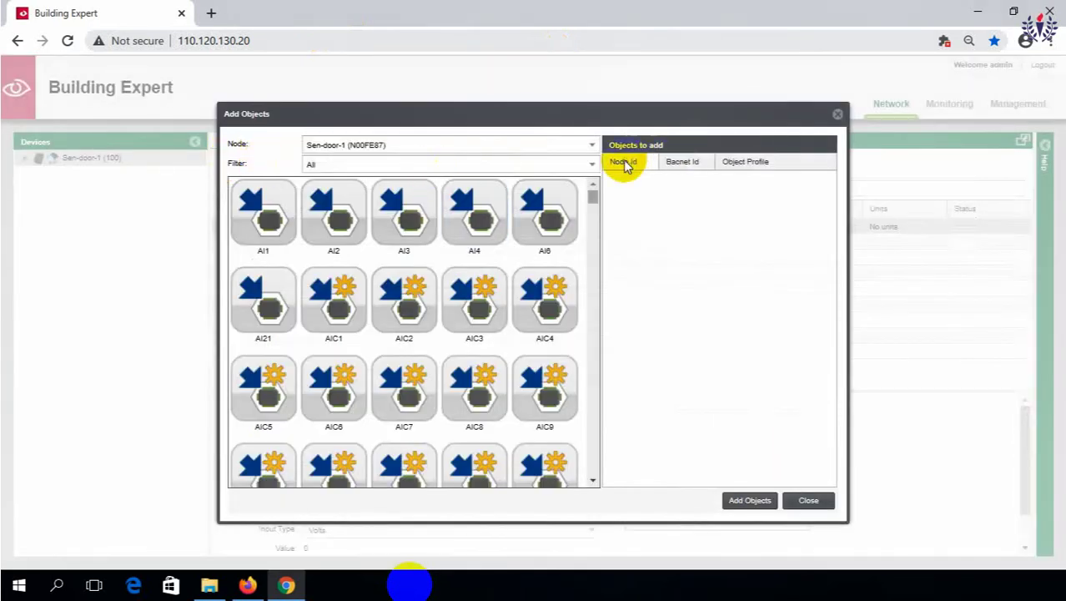
click(591, 164)
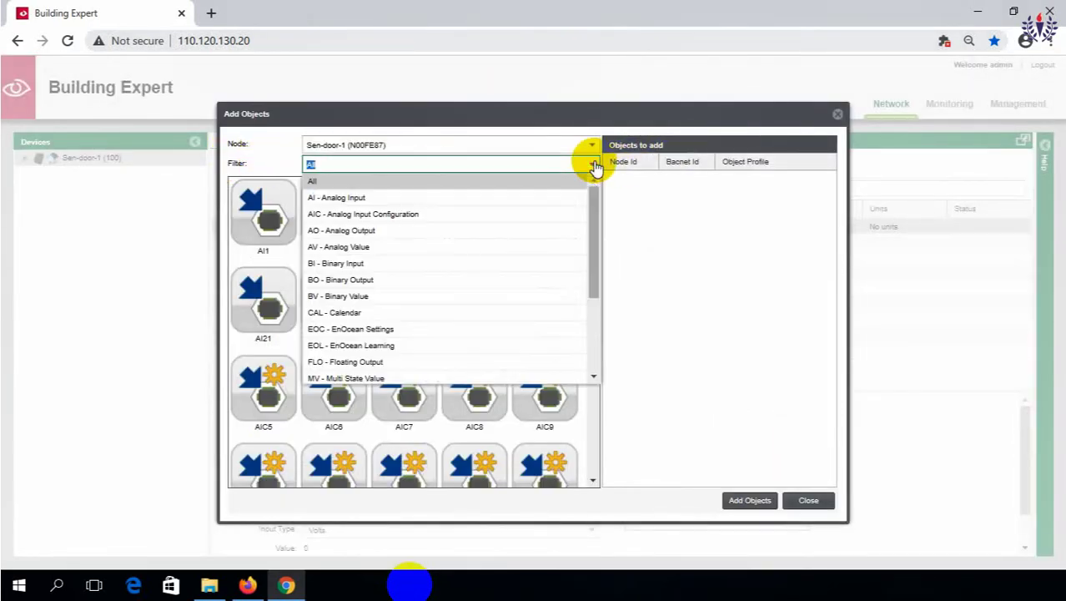
click(363, 248)
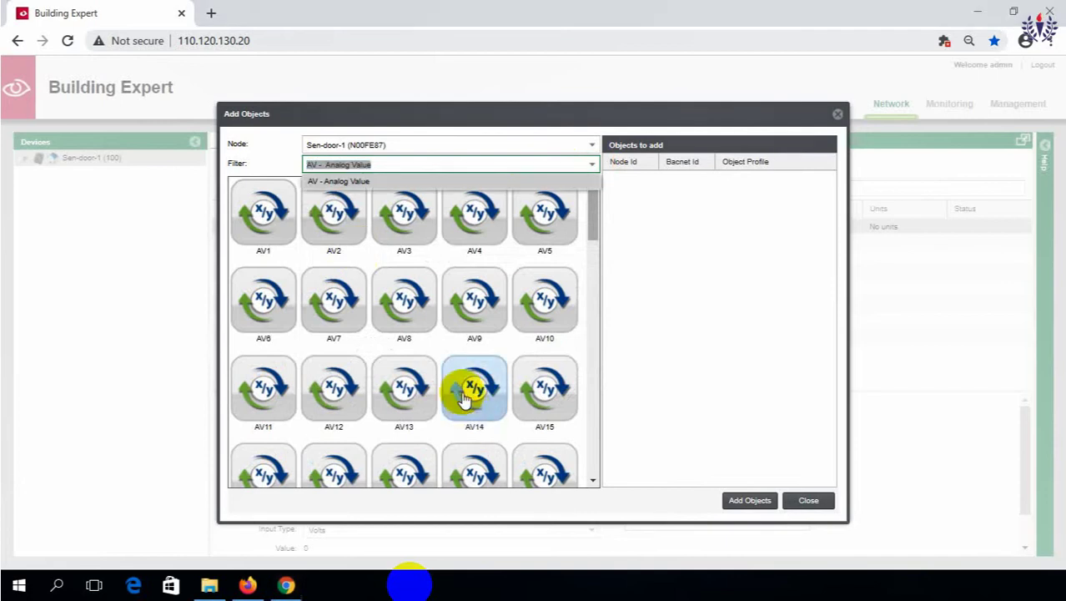
double_click(266, 230)
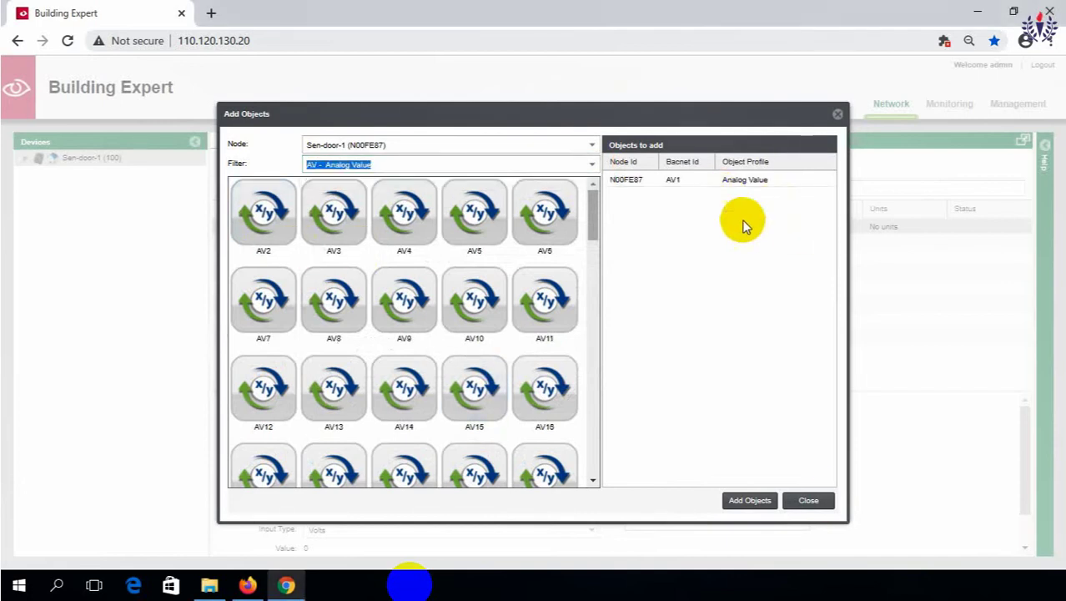
click(753, 500)
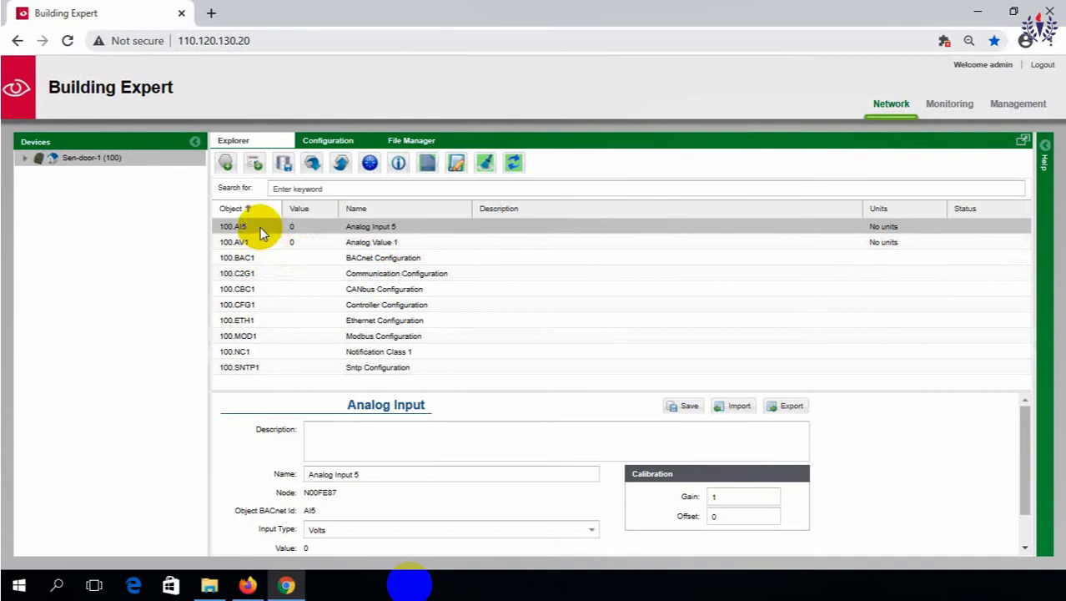
- Add the BO1 binary output object to the Sen-door-1 node, filtering the available objects by BO - Binary Output
click(225, 163)
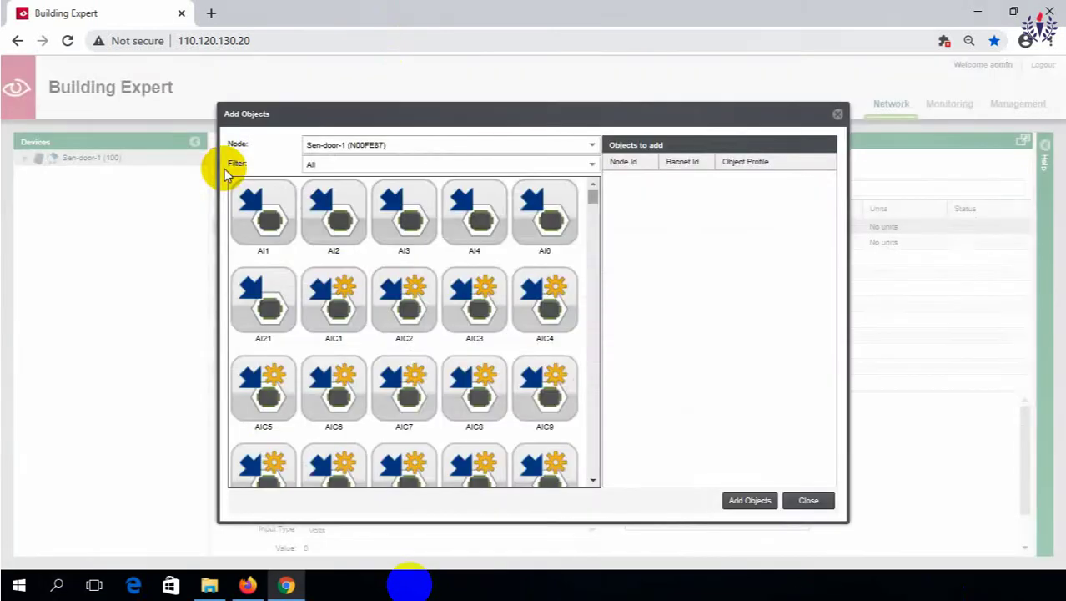
click(592, 164)
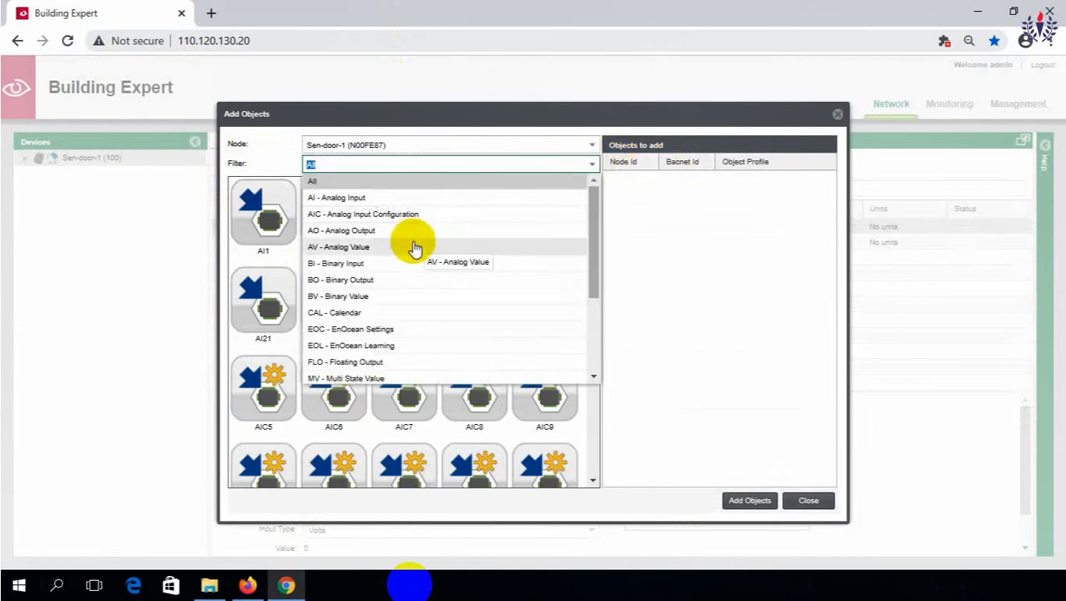
scroll(368, 312, down, 2)
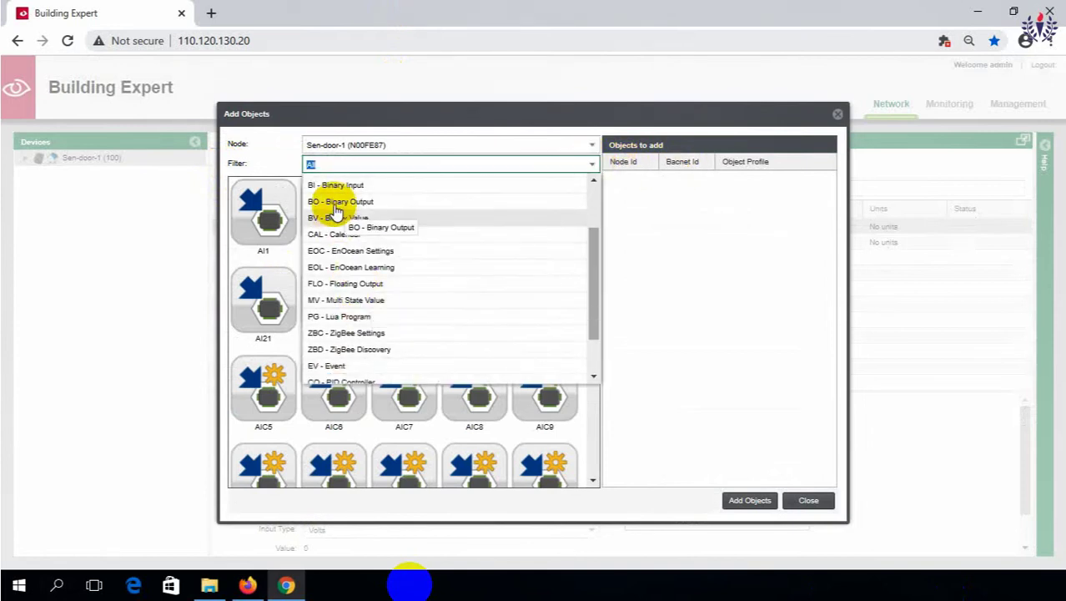
click(334, 202)
double_click(284, 231)
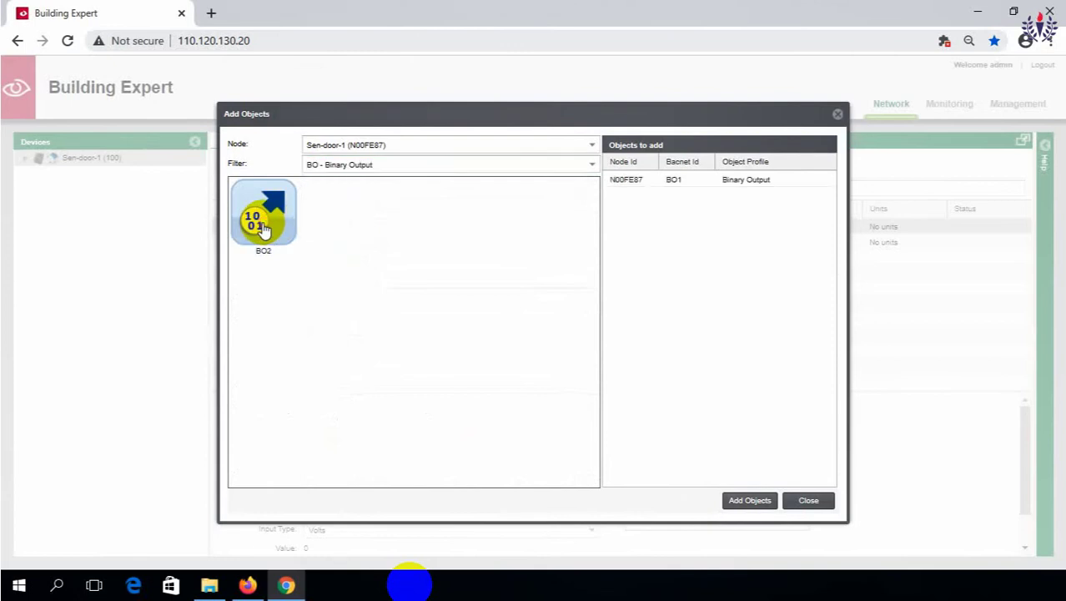
click(755, 499)
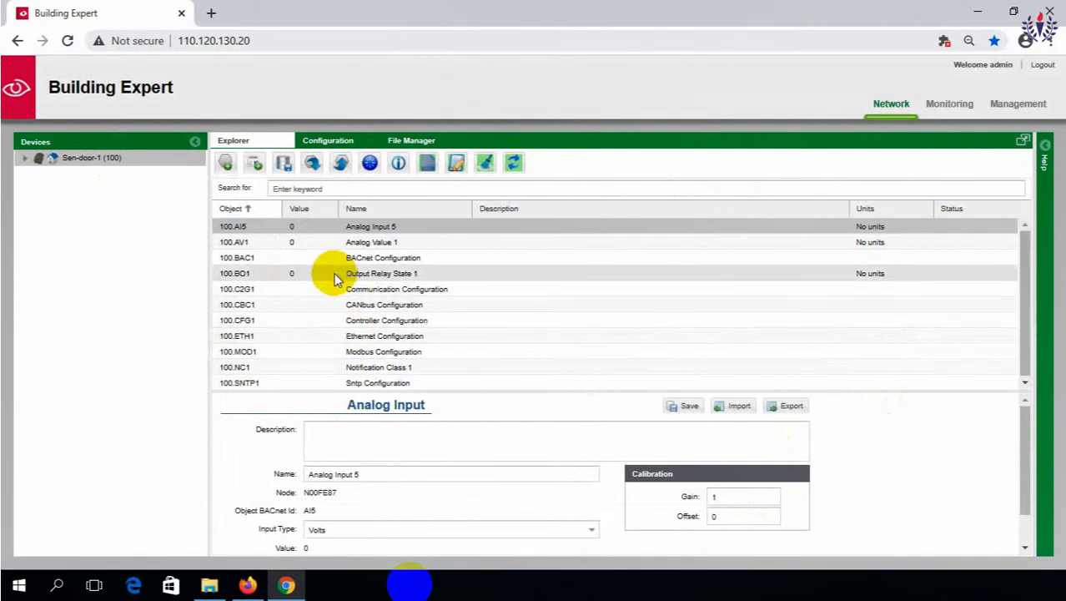
- Add the PG1 Lua program object to the Sen-door-1 node, filtering the available objects by PG - Lua Program
click(227, 164)
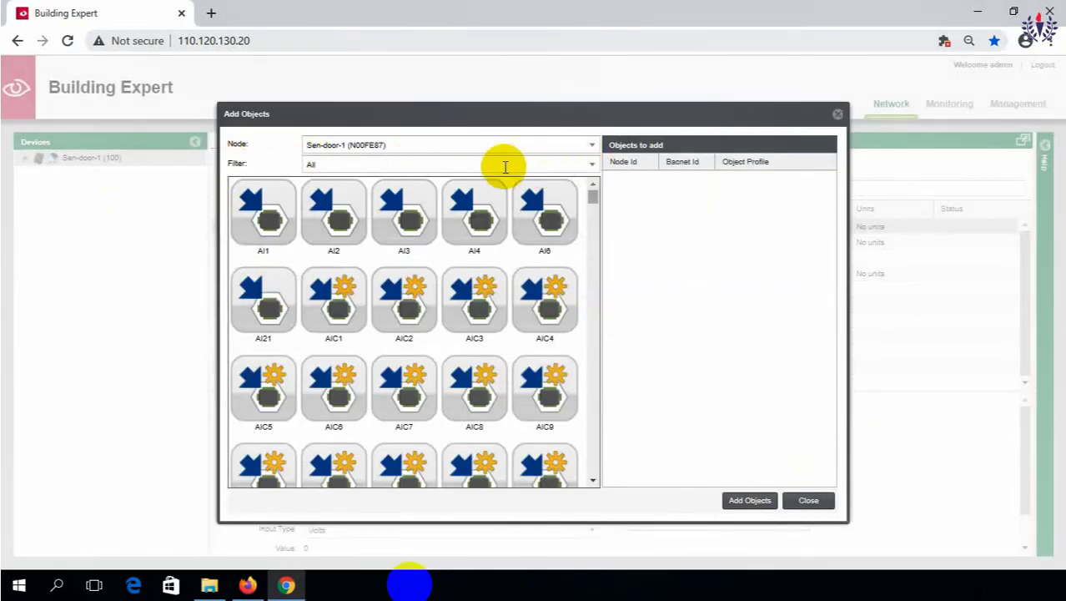
click(594, 164)
scroll(367, 358, down, 2)
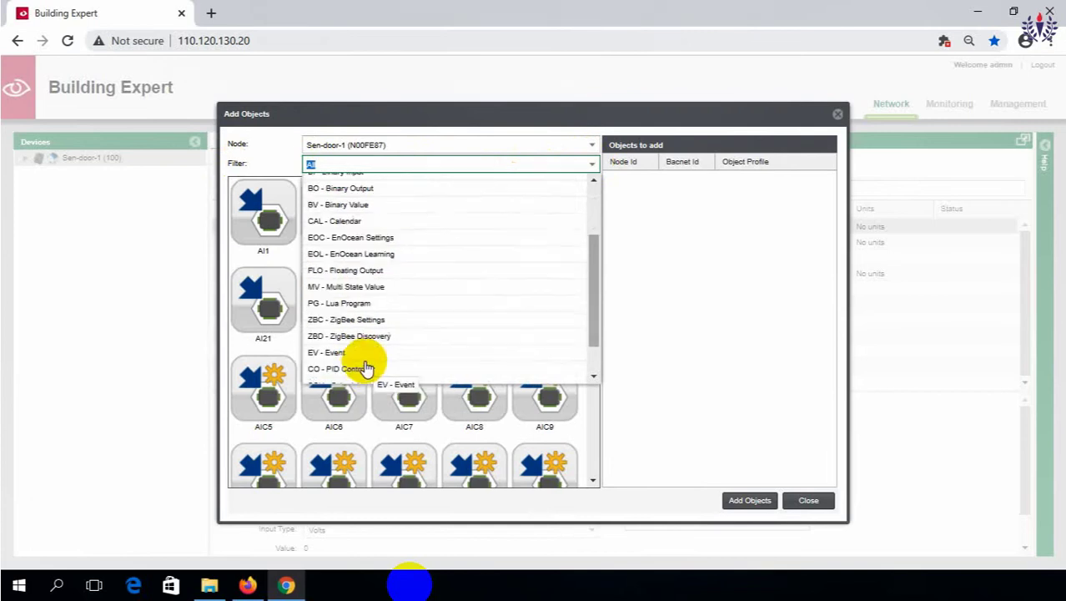
scroll(367, 367, down, 1)
click(346, 262)
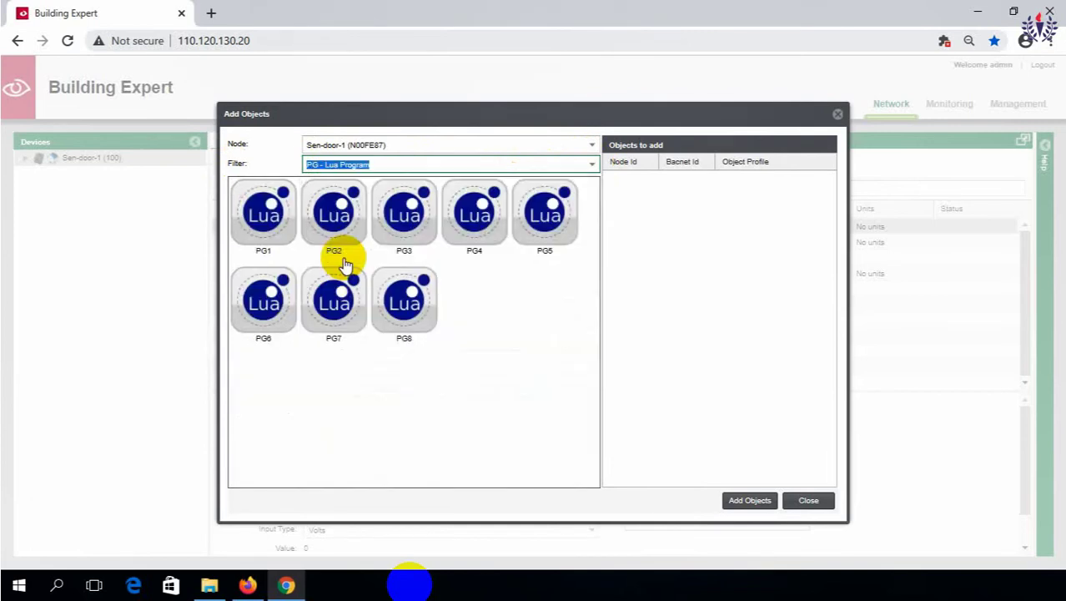
double_click(268, 223)
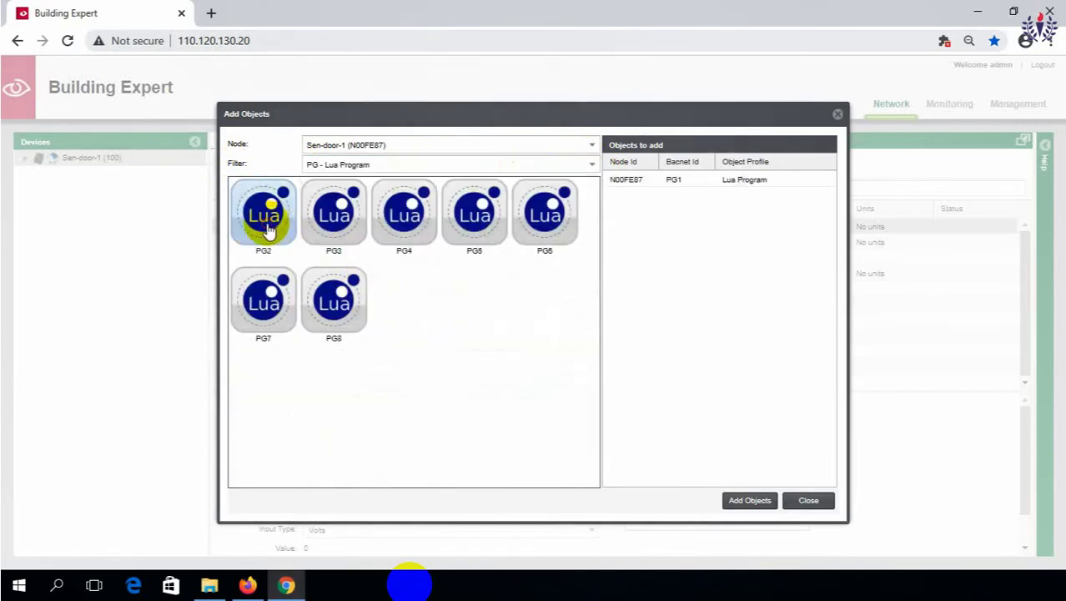
click(750, 501)
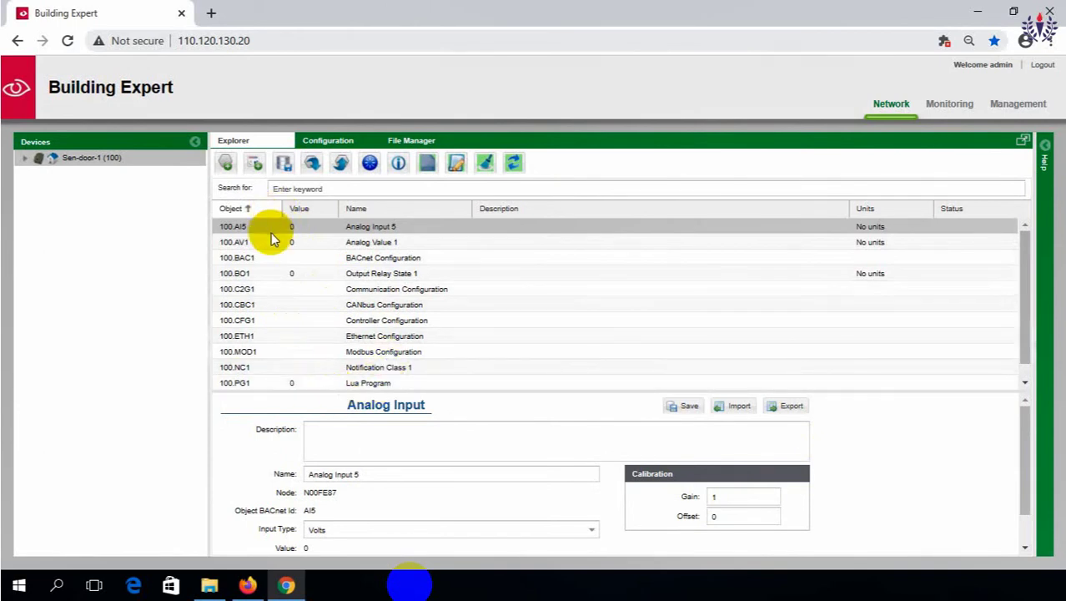
- Set the input type of Analog Input 5 to Ohms and save the object
click(344, 227)
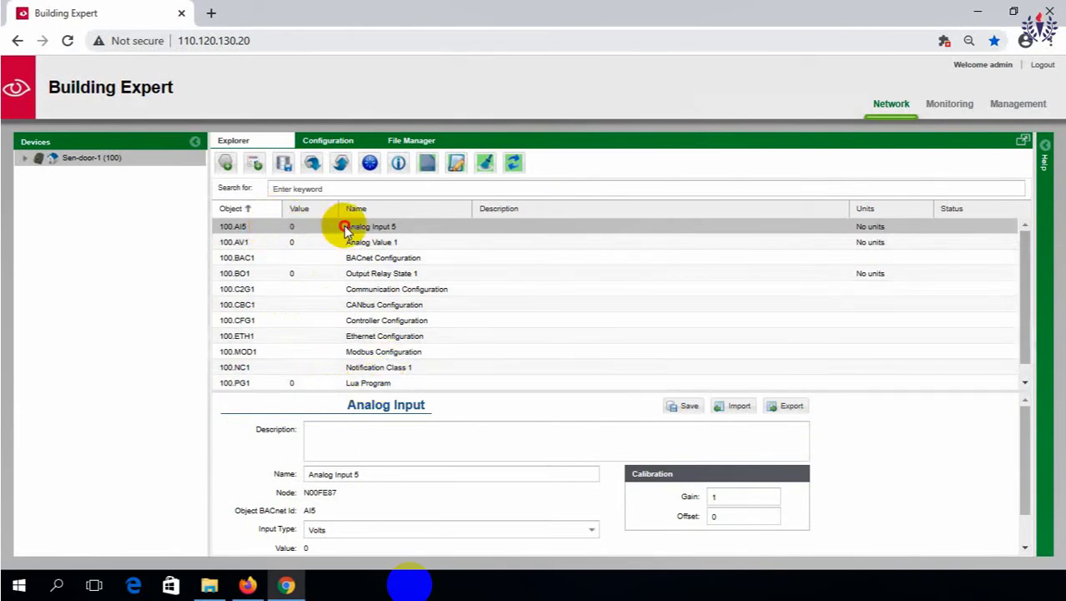
scroll(499, 459, down, 1)
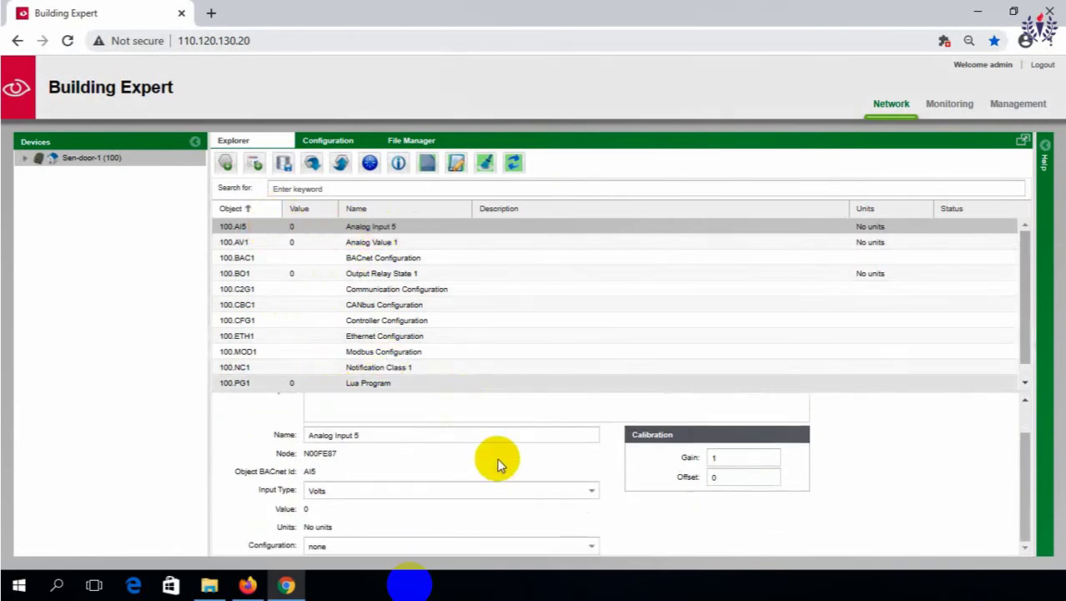
click(589, 493)
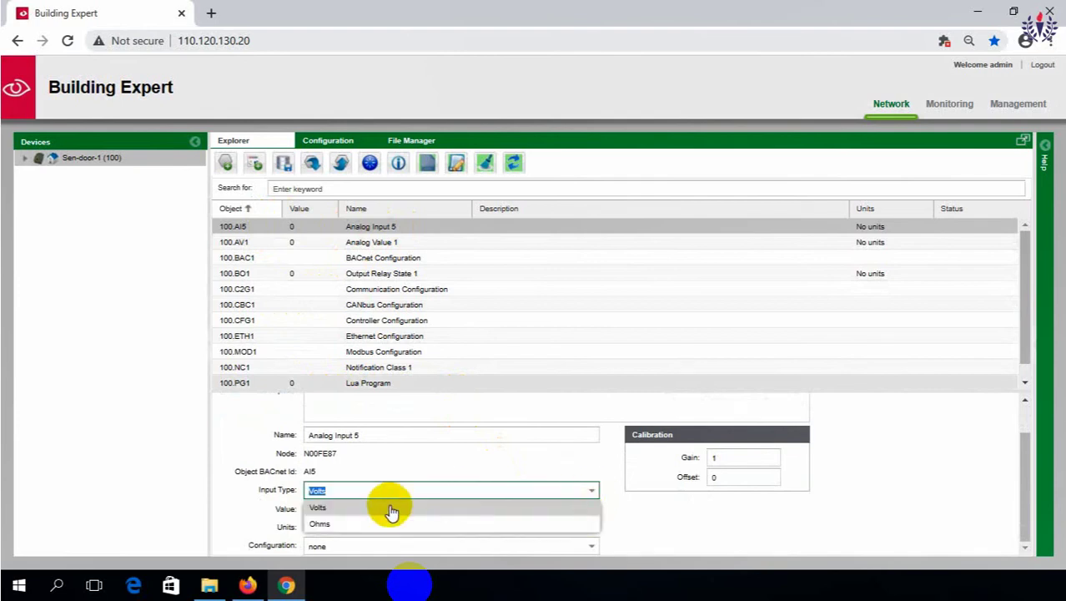
click(320, 524)
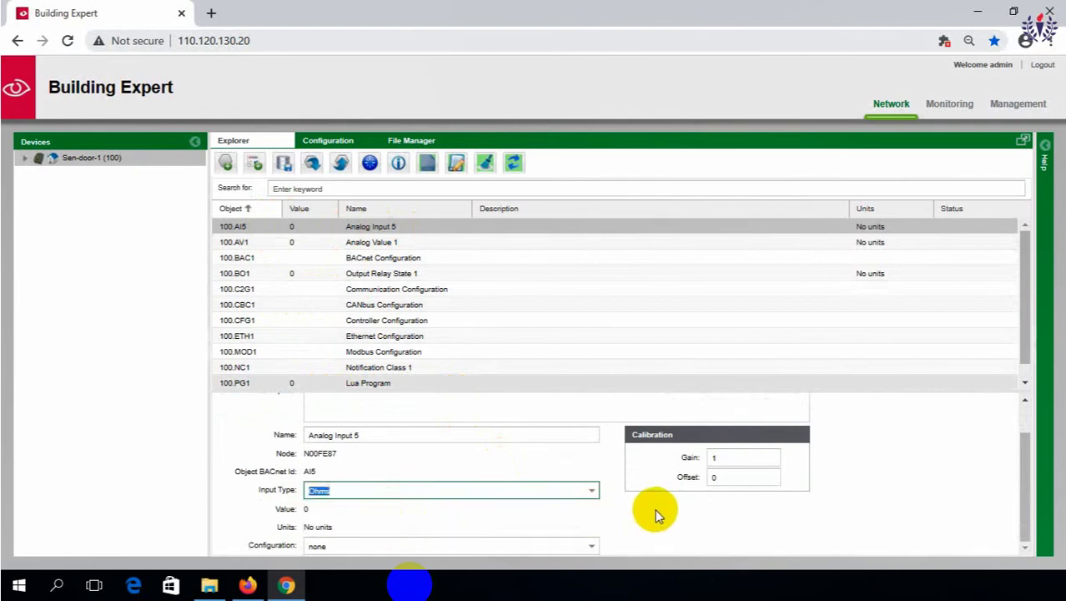
scroll(656, 507, up, 1)
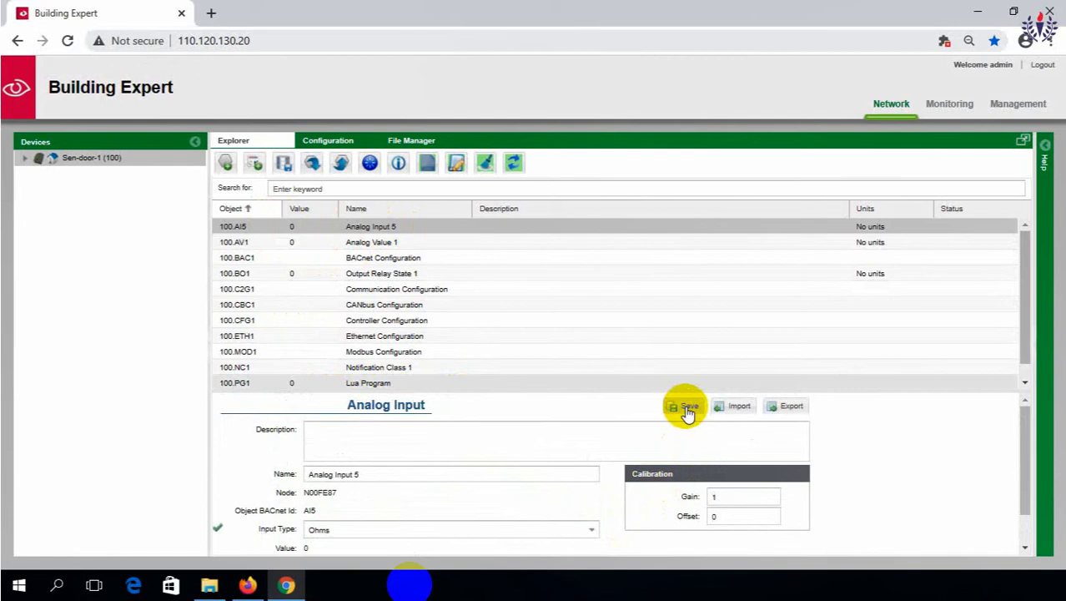
- Set the units of Analog Value 1 to Seconds
click(232, 242)
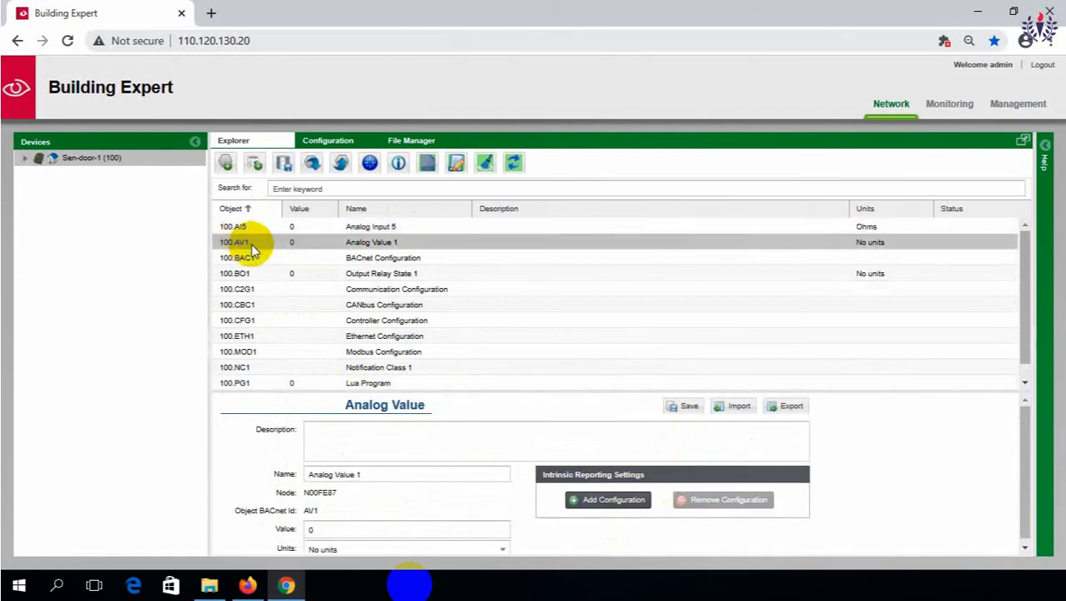
click(501, 547)
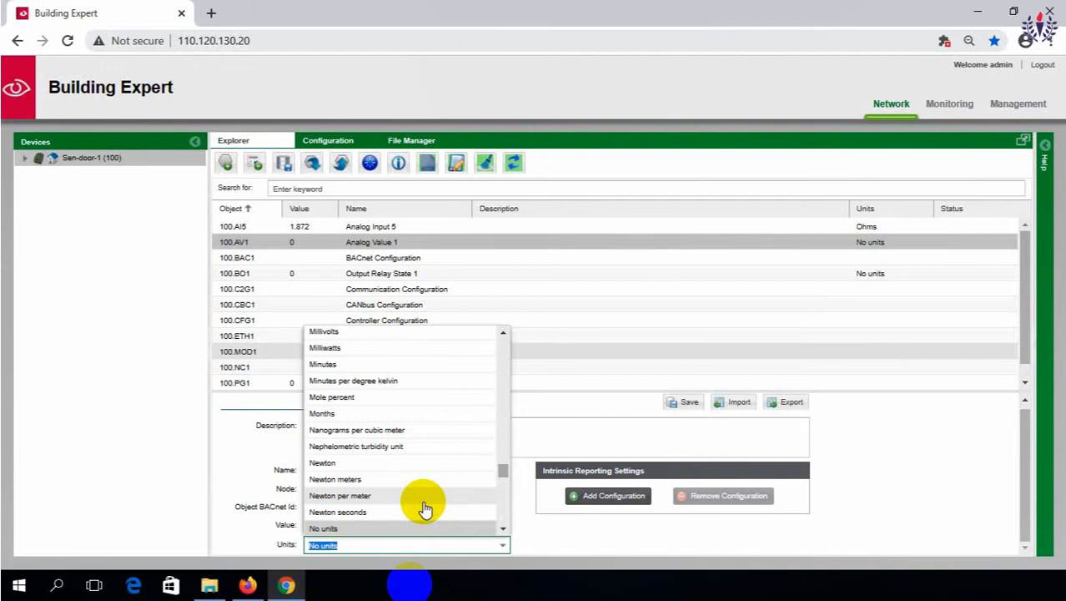
scroll(380, 467, up, 5)
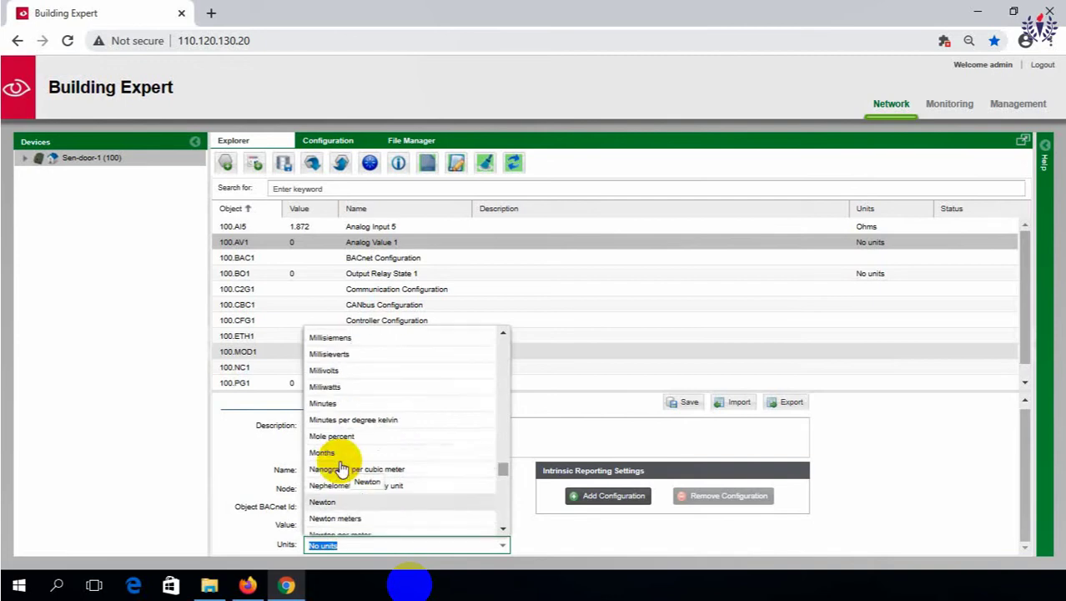
scroll(343, 467, down, 3)
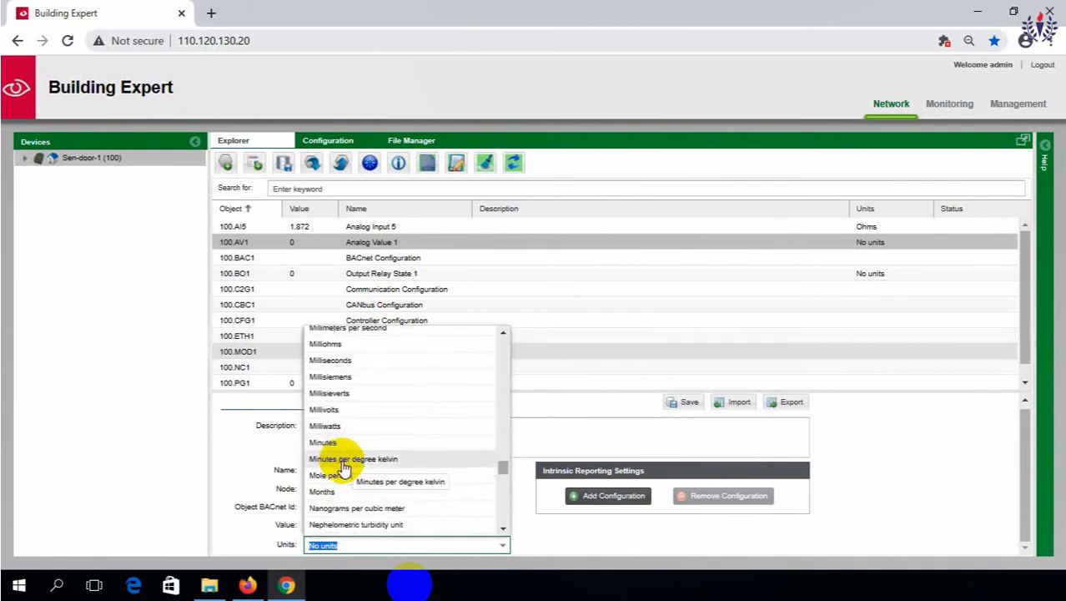
scroll(344, 467, up, 8)
scroll(344, 469, up, 10)
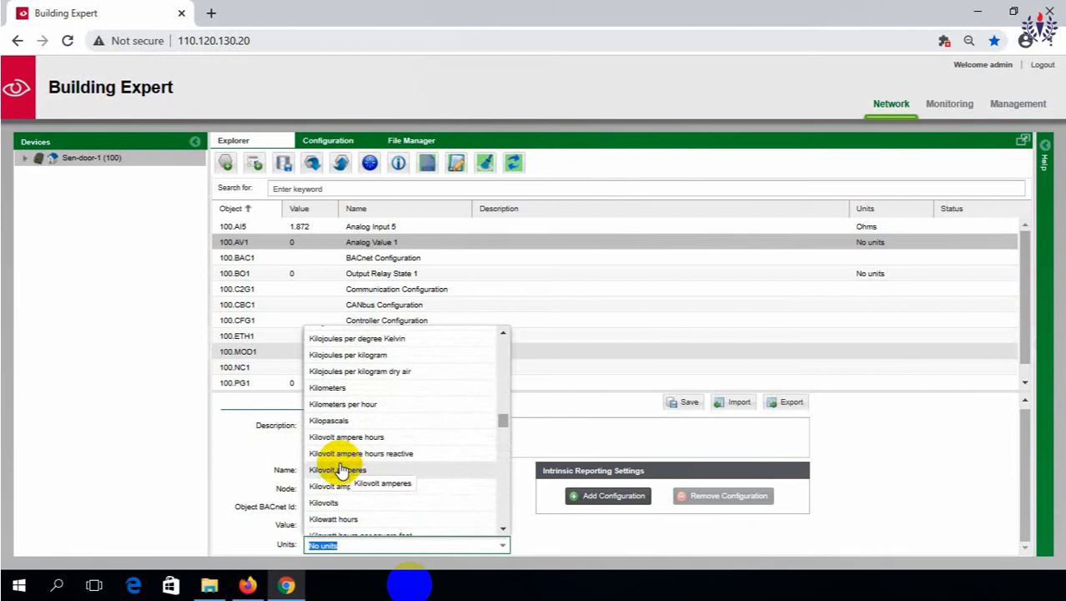
text(s)
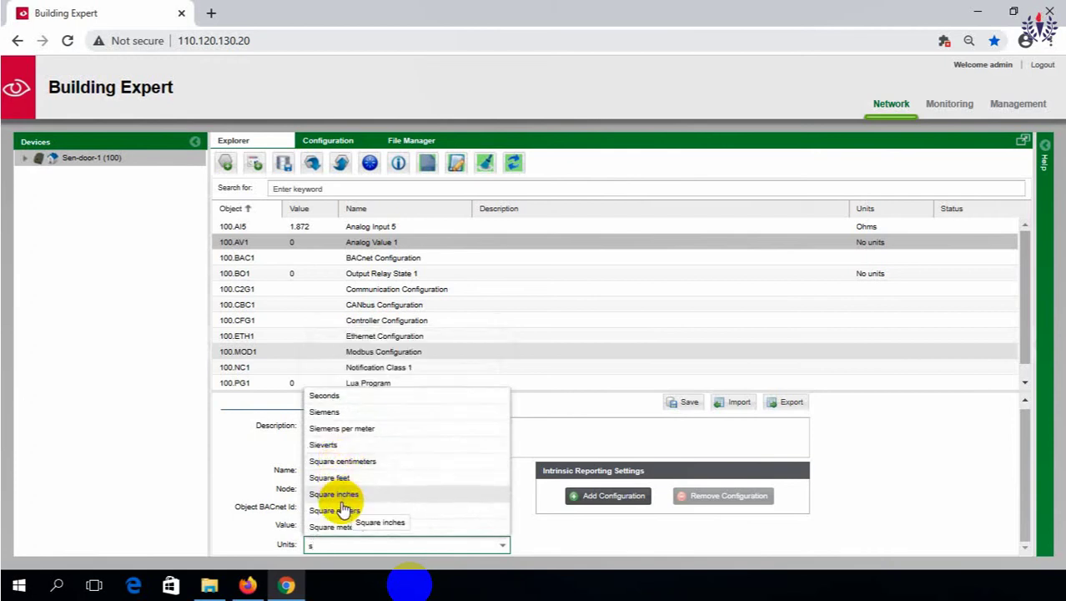
click(325, 396)
- Give the AV1 analog value a value of 5, rename it timerpreset and save it
click(324, 526)
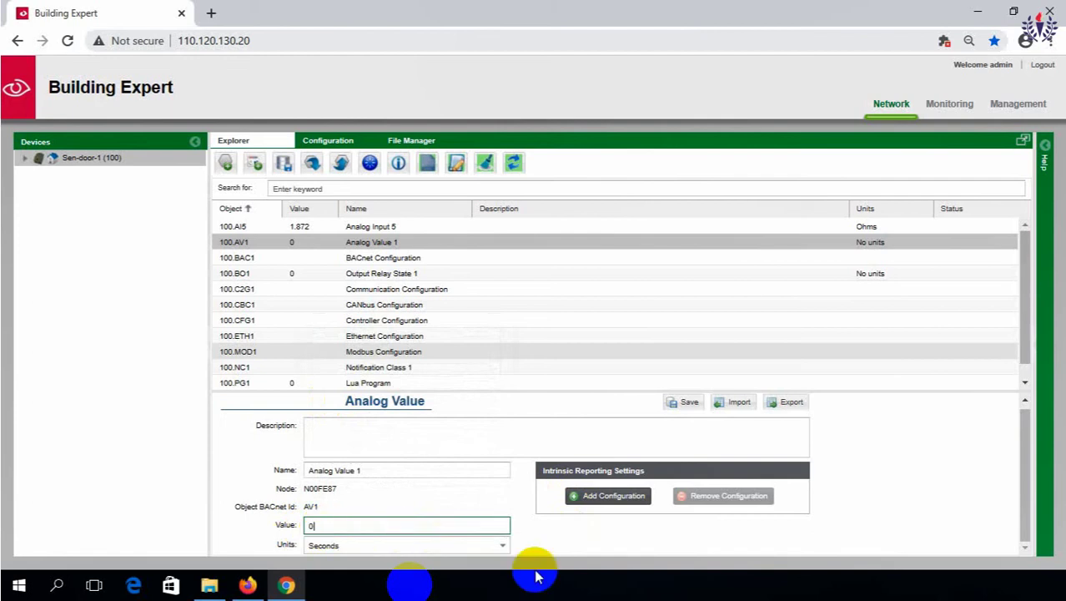
key(BackSpace)
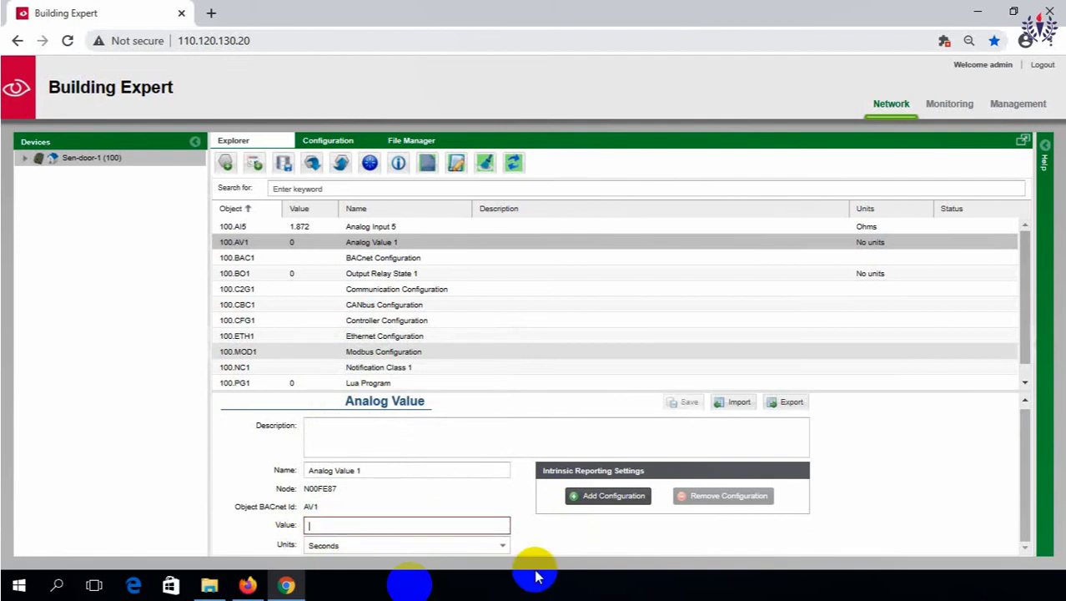
text(5)
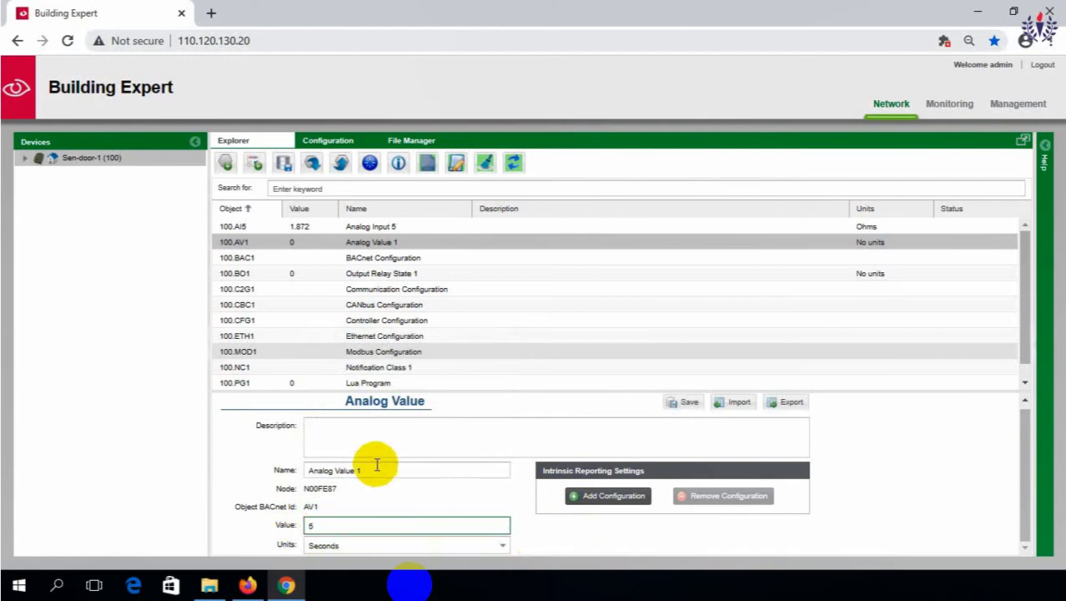
drag(371, 469, 275, 471)
text(timerreset)
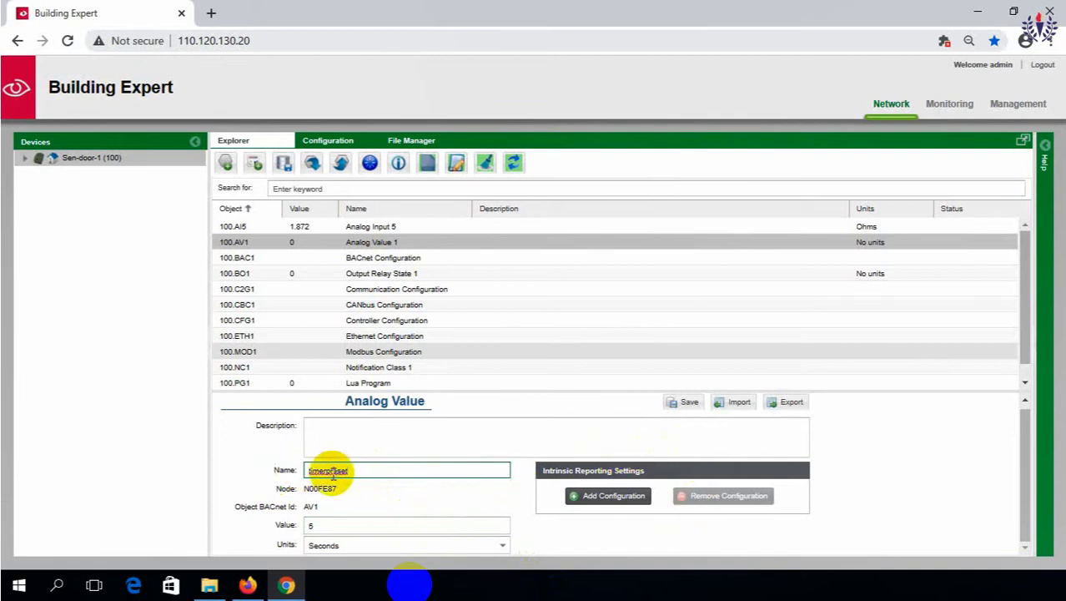
click(686, 403)
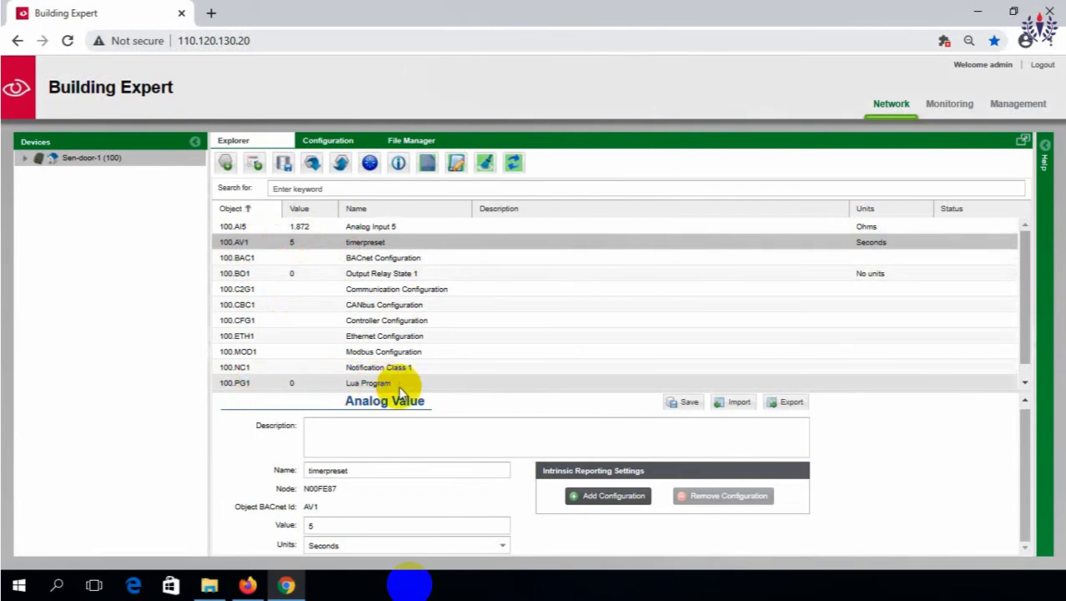
- Open the PG1 Lua program for editing in the Graphical Editor and maximize its window
click(328, 383)
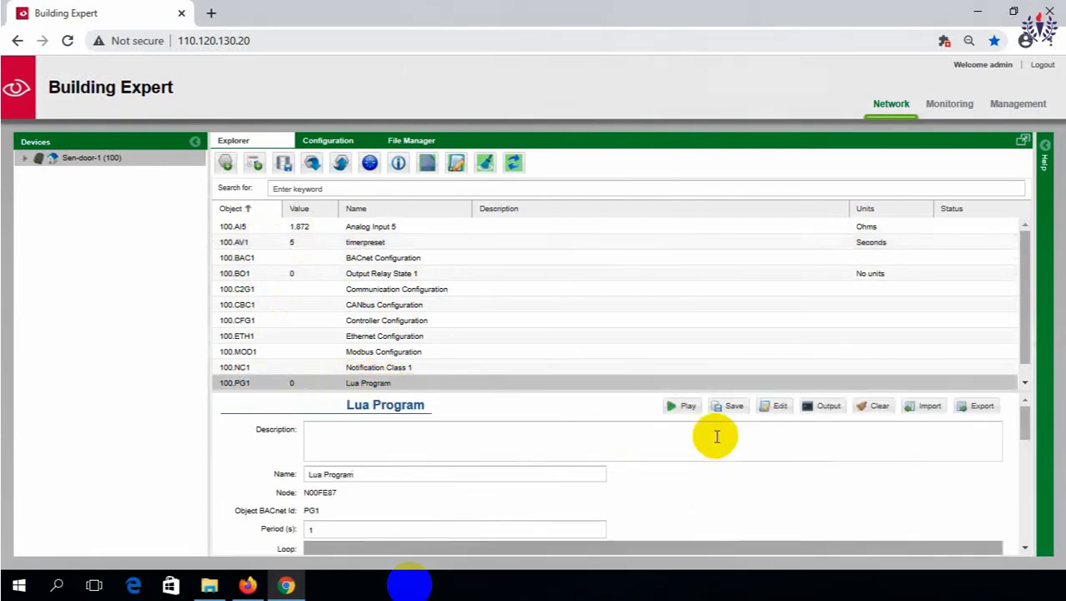
click(776, 408)
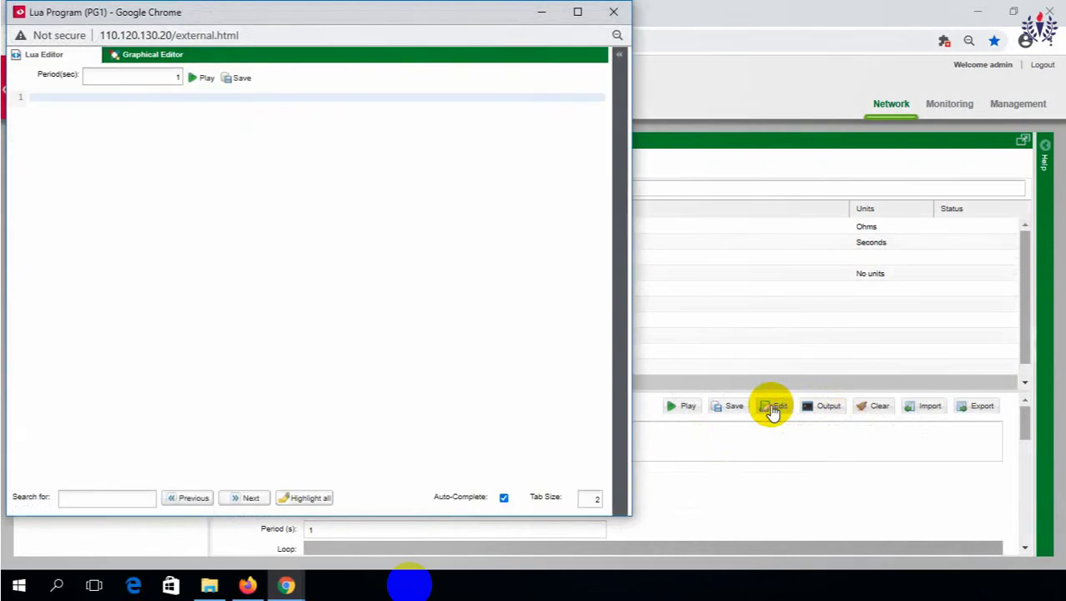
click(140, 56)
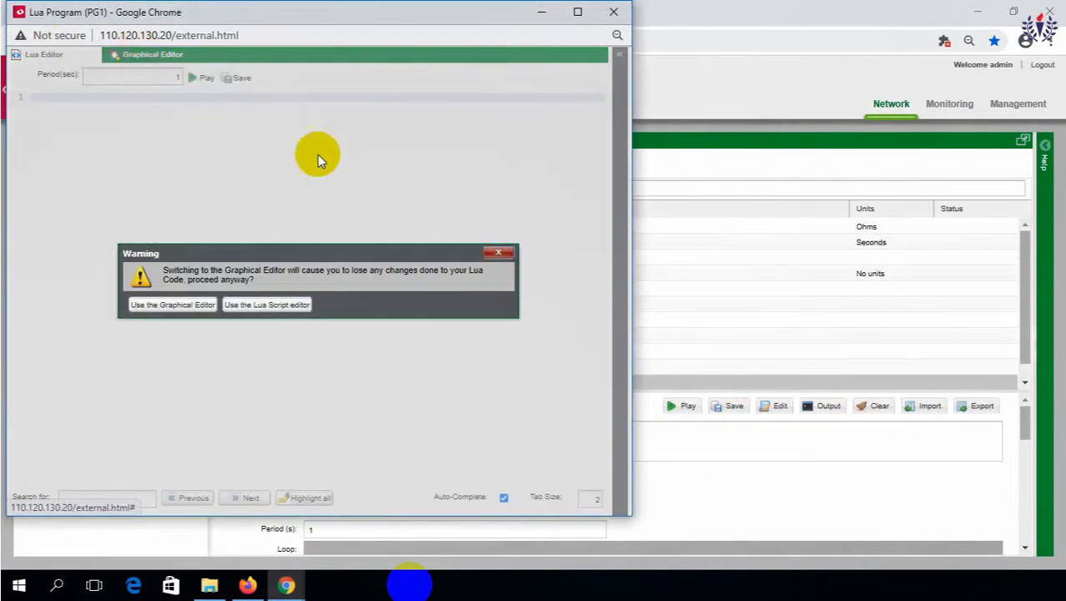
click(183, 307)
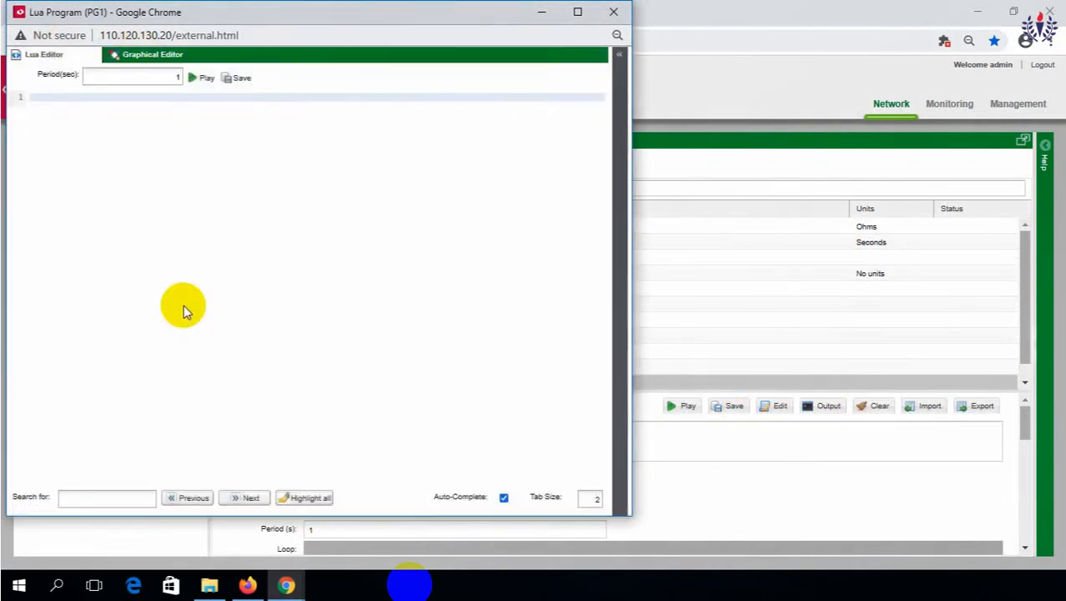
click(577, 12)
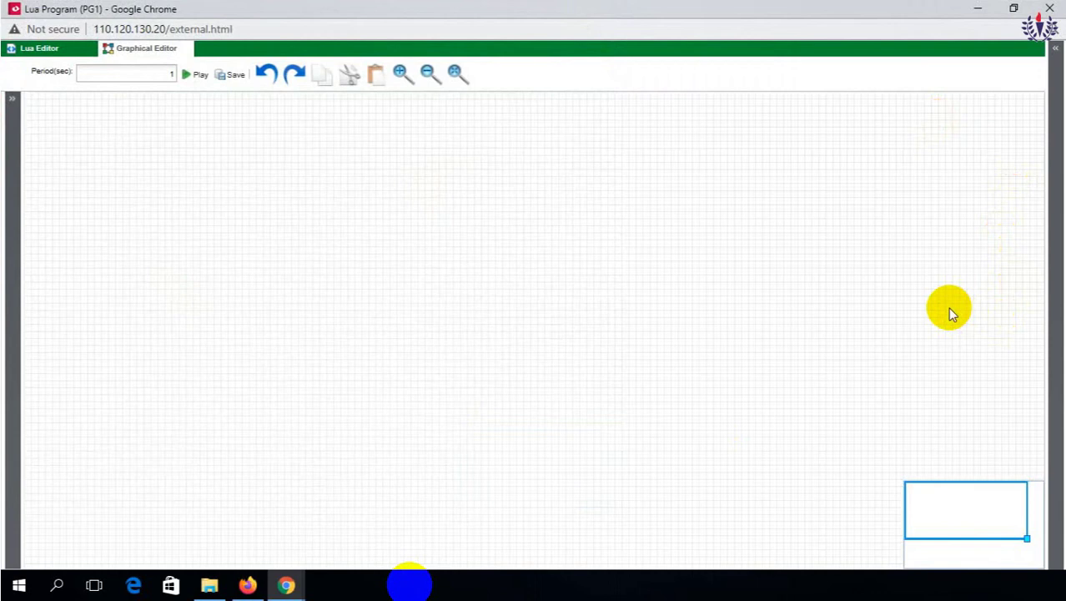
- Place two input variables, one above the other, and an output variable across from them on the program canvas
click(16, 106)
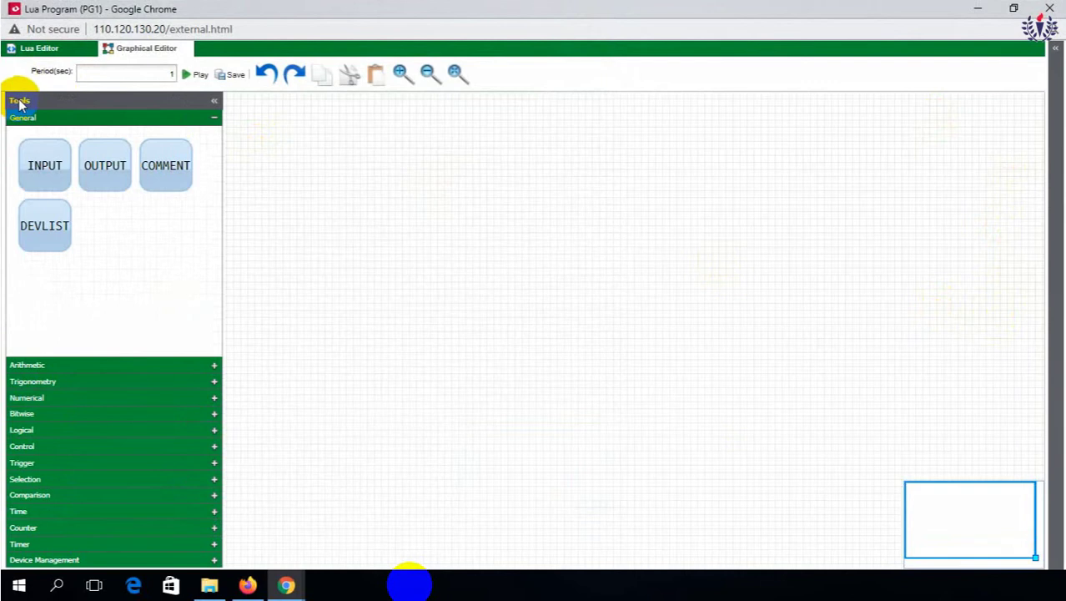
drag(45, 171, 492, 179)
drag(47, 167, 492, 251)
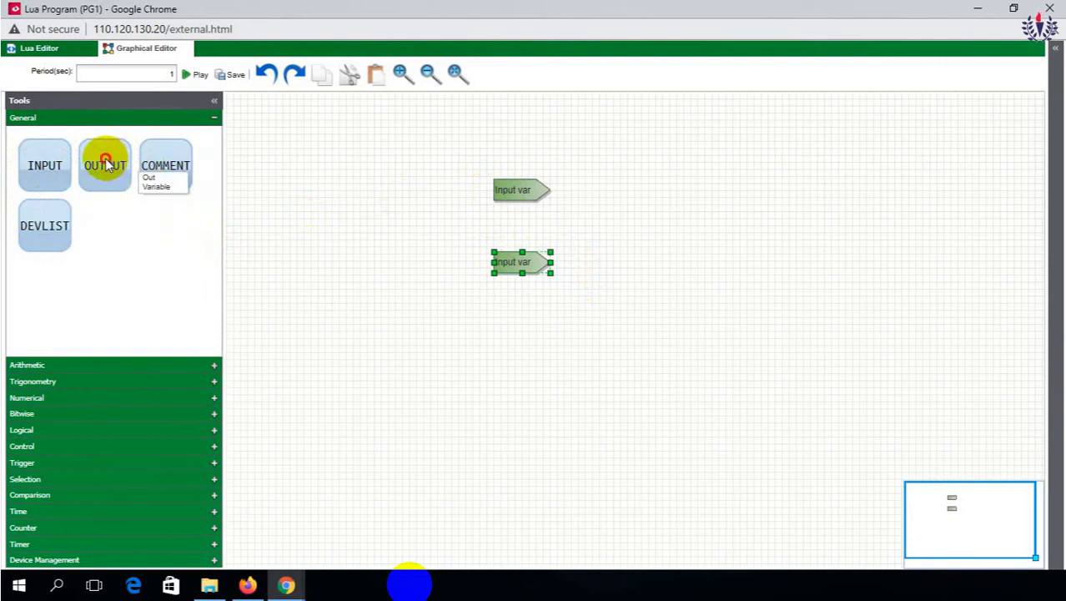
drag(107, 164, 878, 192)
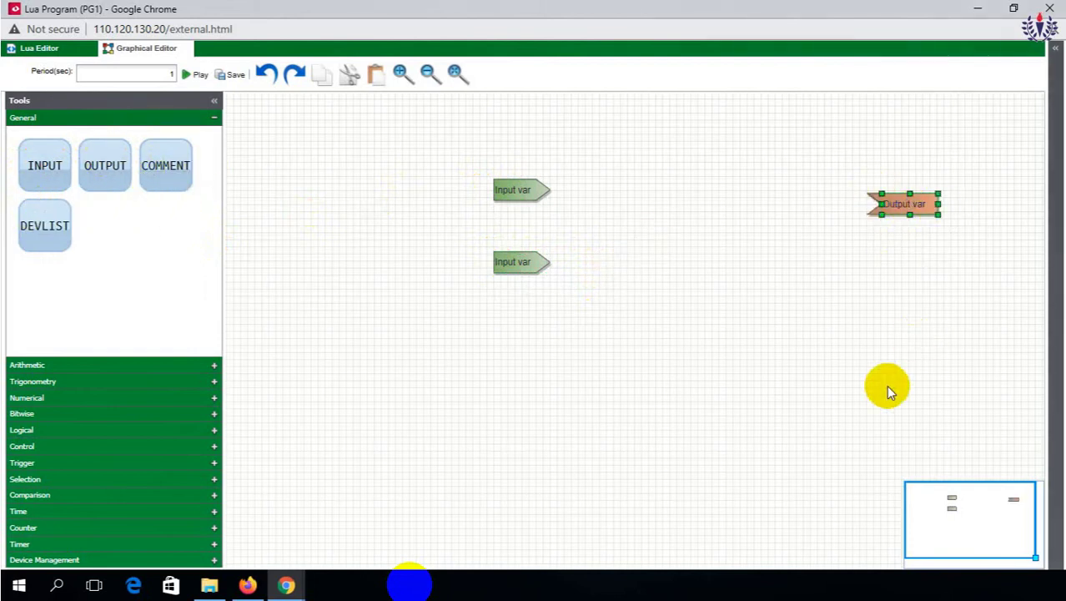
- Add a TOF timer block between the input variables and the output variable
click(81, 543)
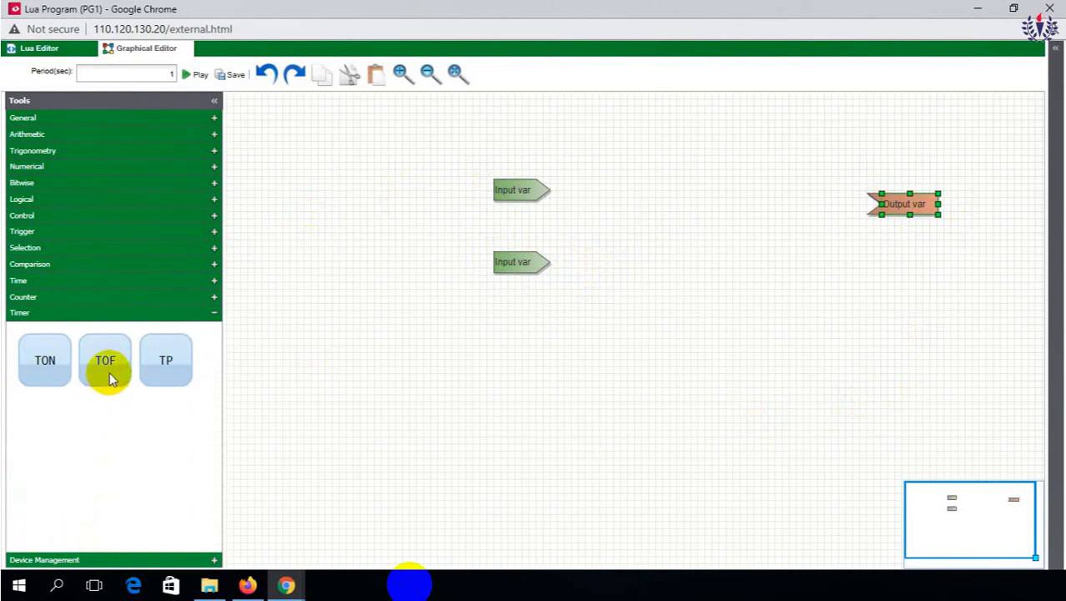
drag(108, 372, 702, 280)
click(884, 397)
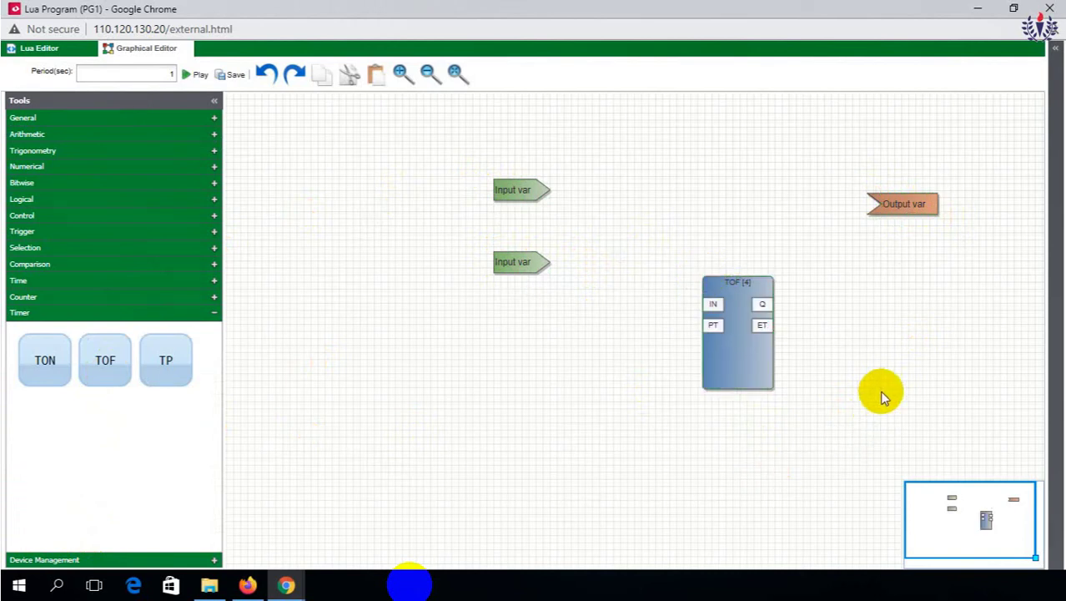
click(214, 101)
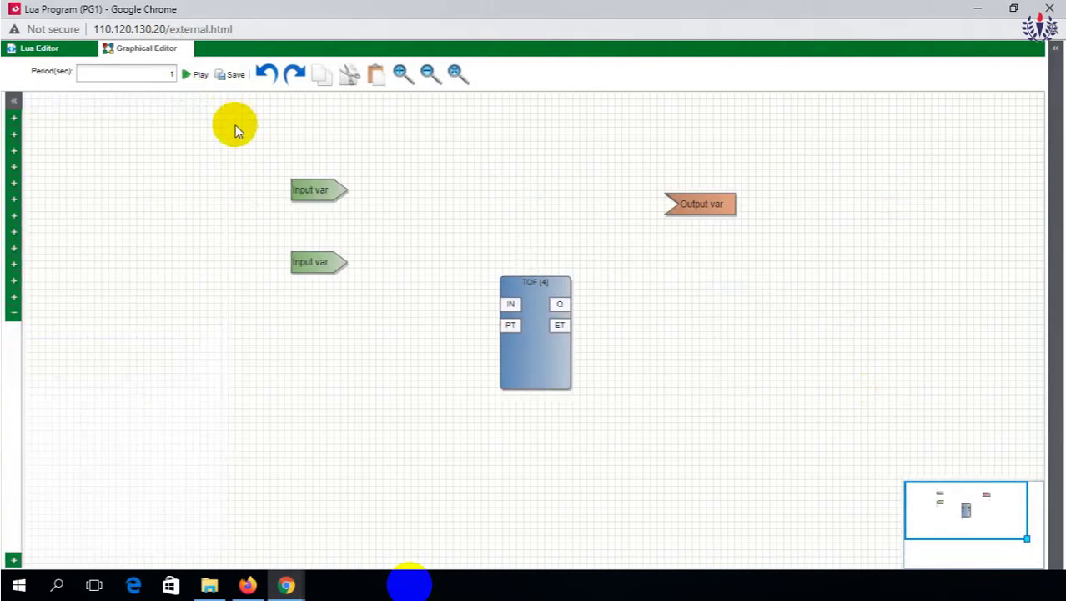
- Connect the upper input variable to the TOF block's IN and the lower input variable to its PT
mouse_move(327, 193)
mouse_down()
mouse_move(423, 212)
mouse_move(479, 307)
mouse_move(503, 305)
mouse_move(454, 302)
mouse_move(505, 305)
mouse_up()
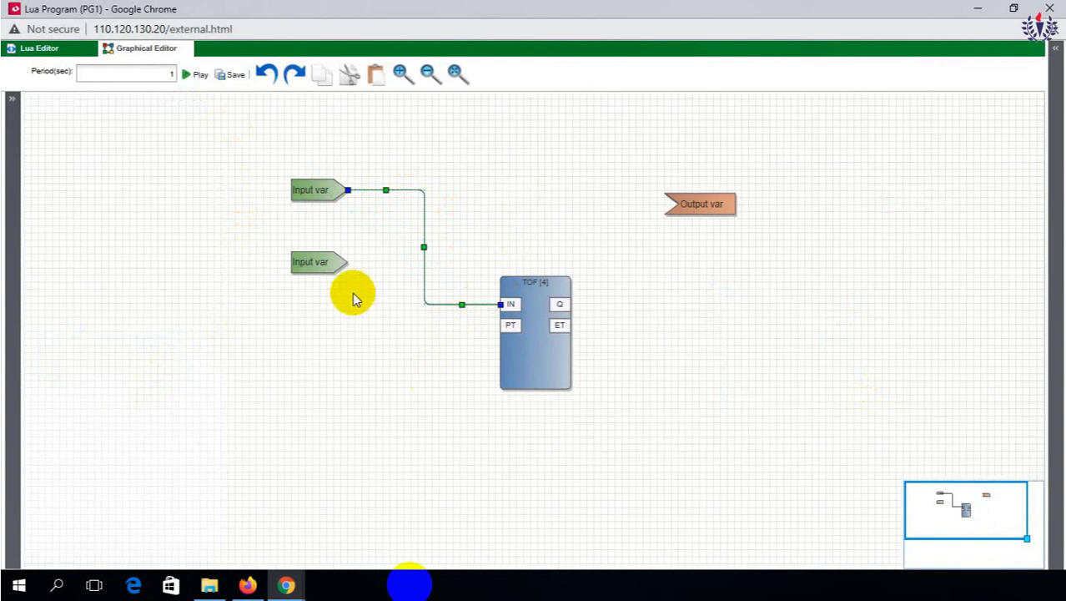
mouse_move(324, 269)
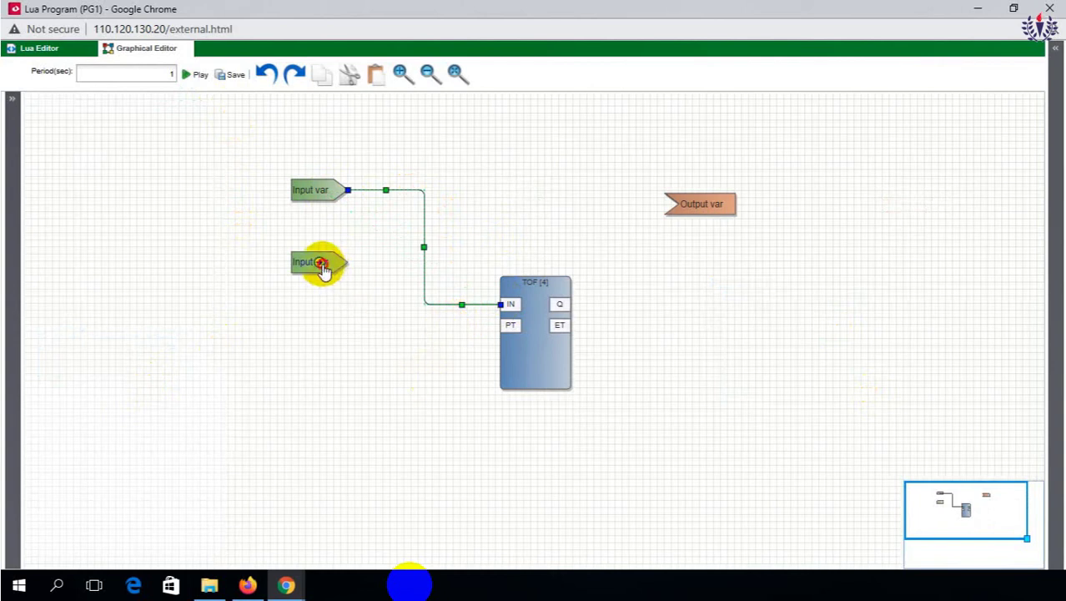
drag(322, 265, 500, 327)
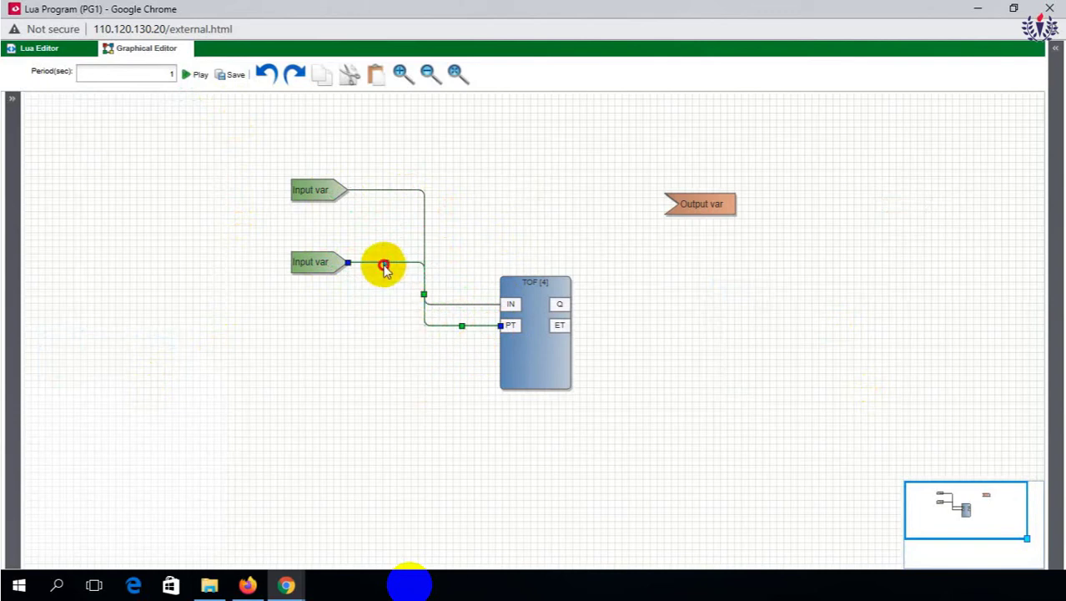
- Reposition the lower input variable and reroute its PT connection so it runs clear of the IN connection
drag(384, 265, 504, 334)
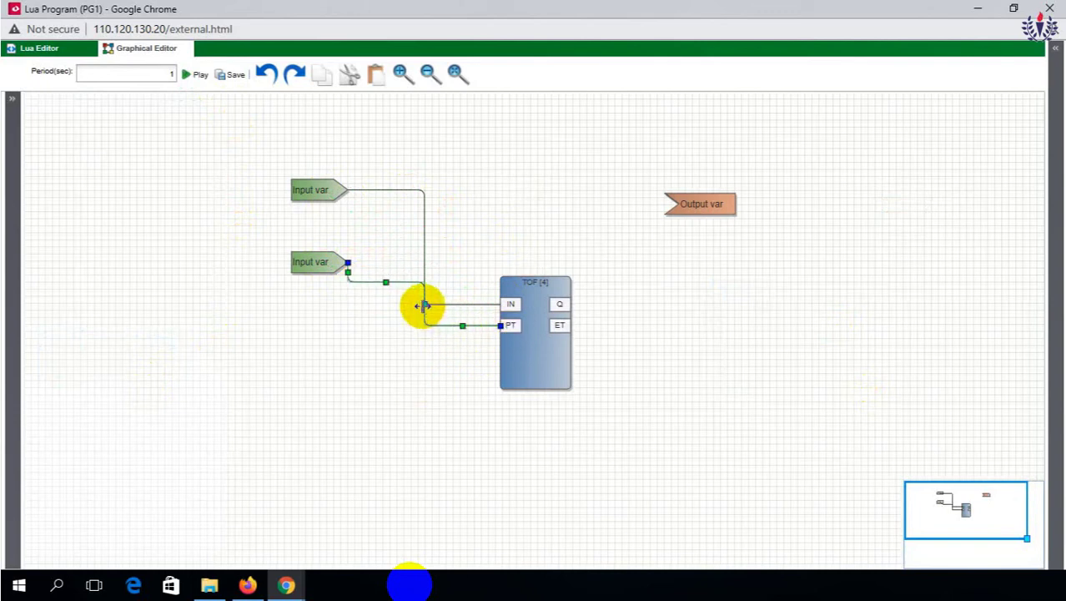
drag(425, 306, 390, 317)
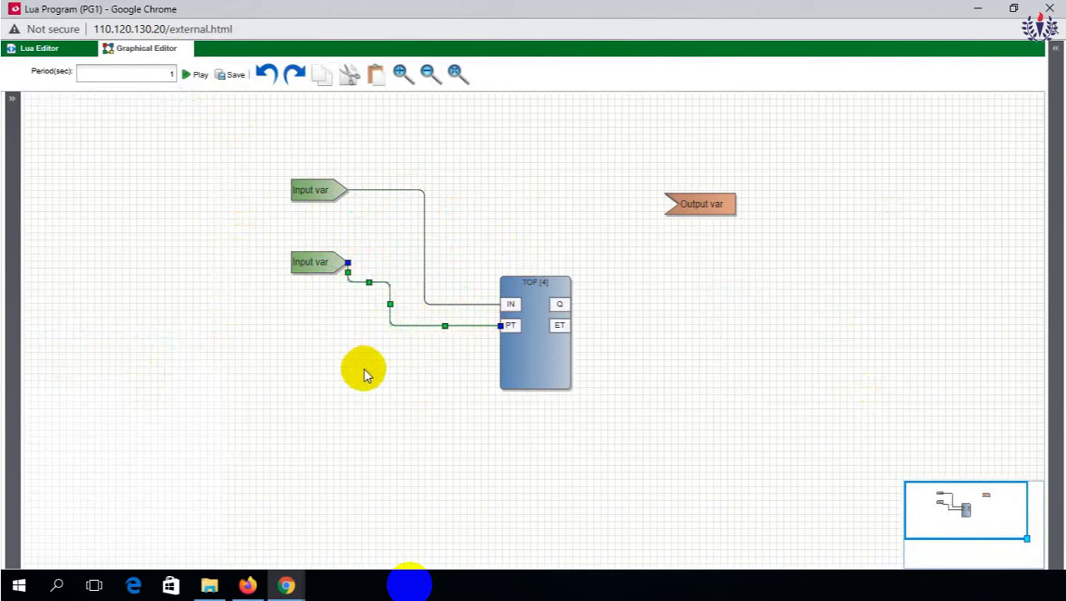
drag(298, 258, 268, 312)
click(369, 280)
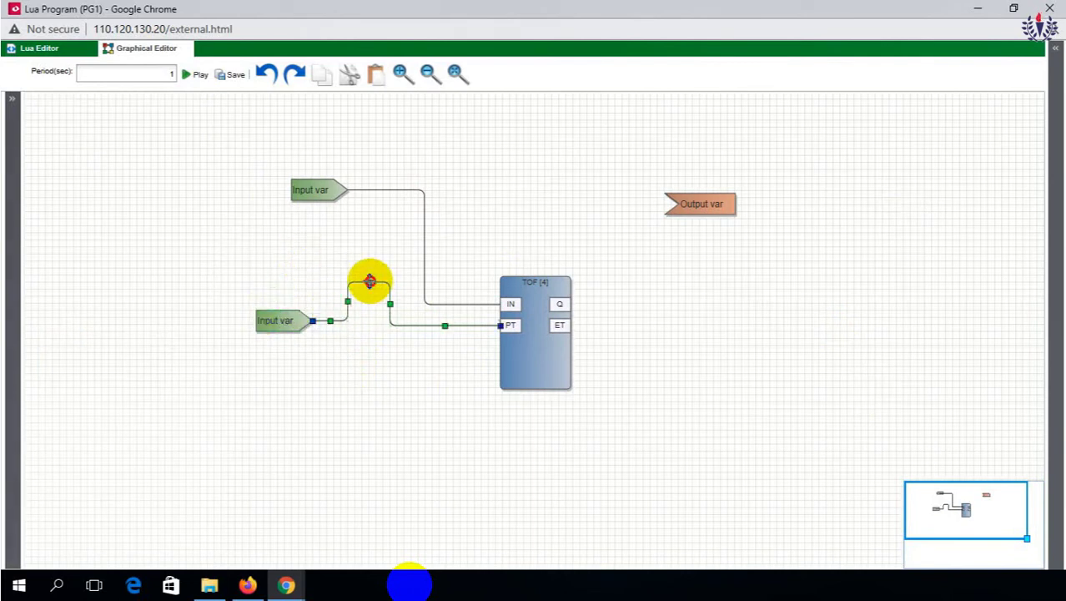
drag(369, 280, 380, 350)
click(427, 390)
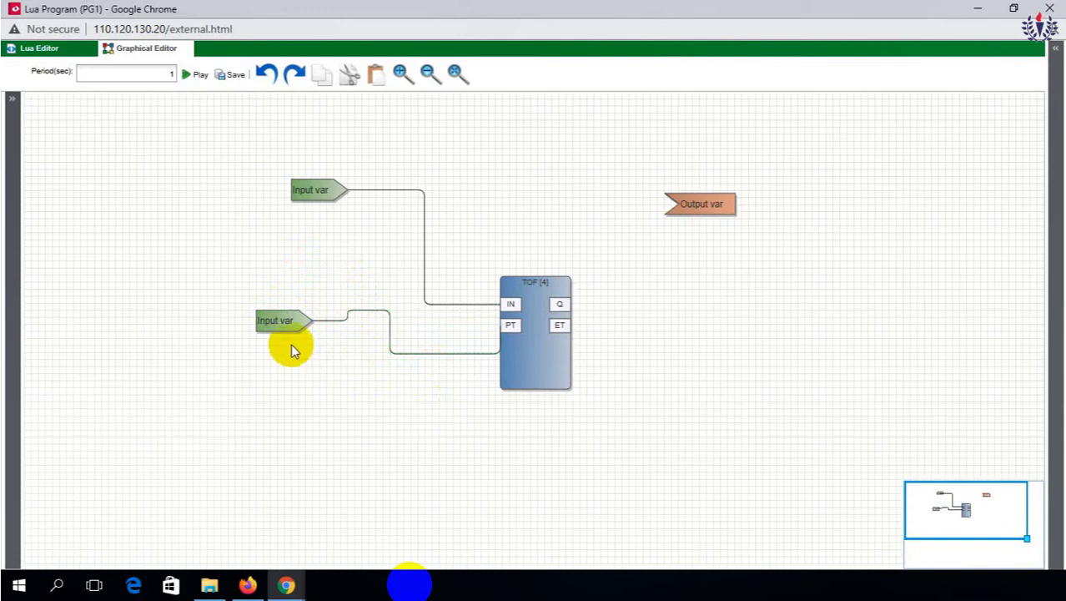
drag(274, 320, 281, 254)
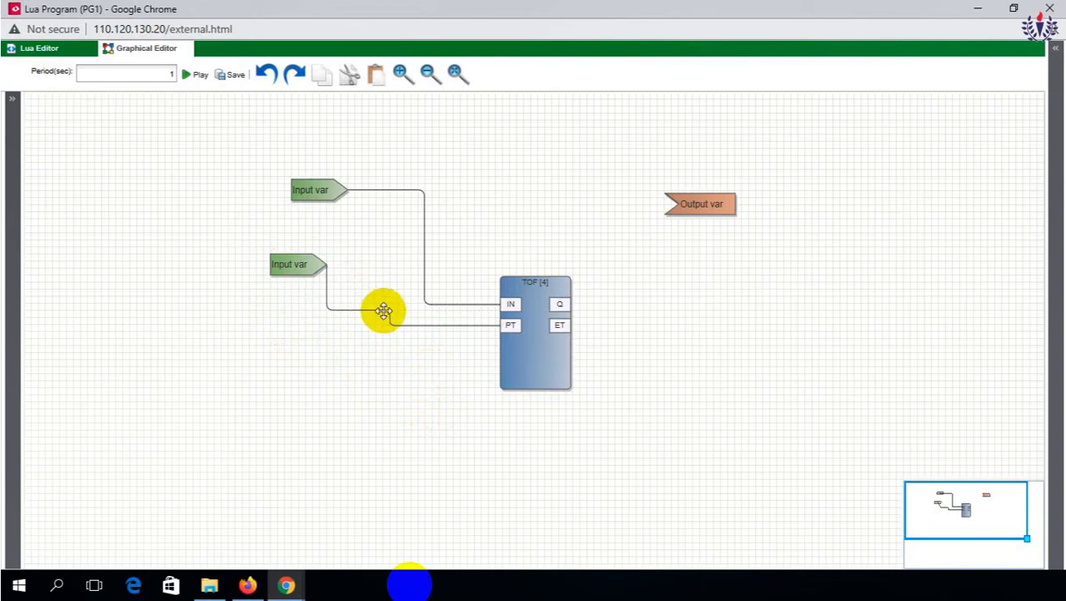
drag(380, 312, 357, 348)
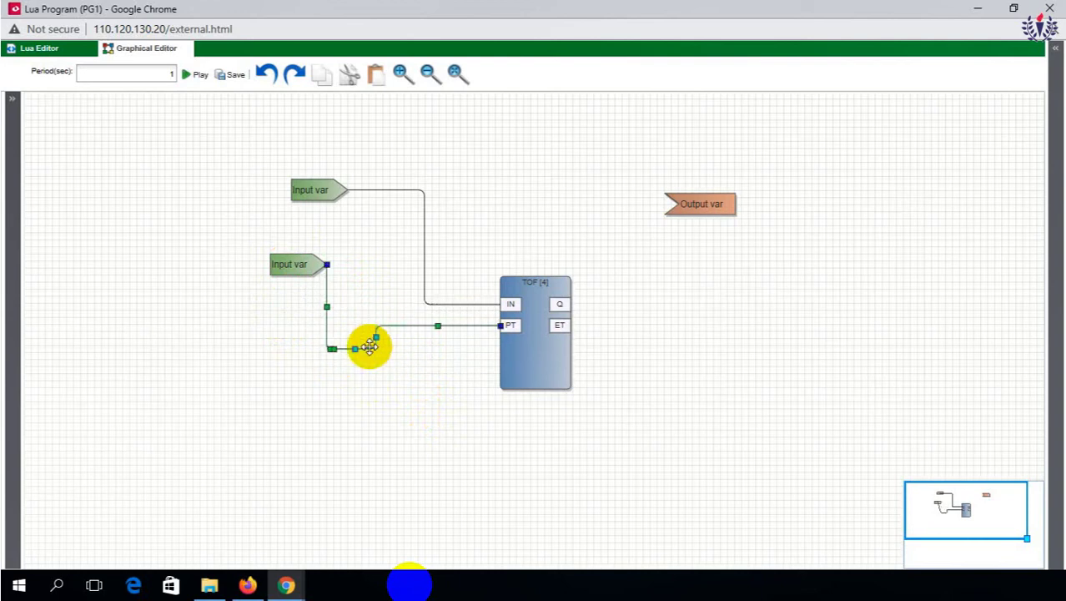
drag(419, 326, 421, 335)
click(434, 390)
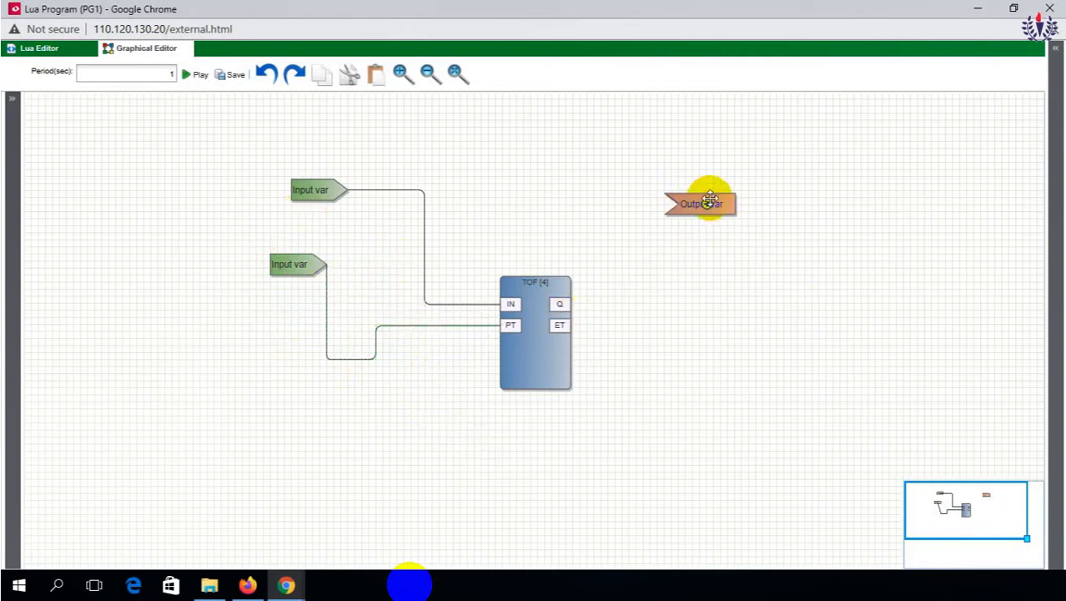
- Connect the TOF block's Q output to the output variable
drag(707, 207, 672, 307)
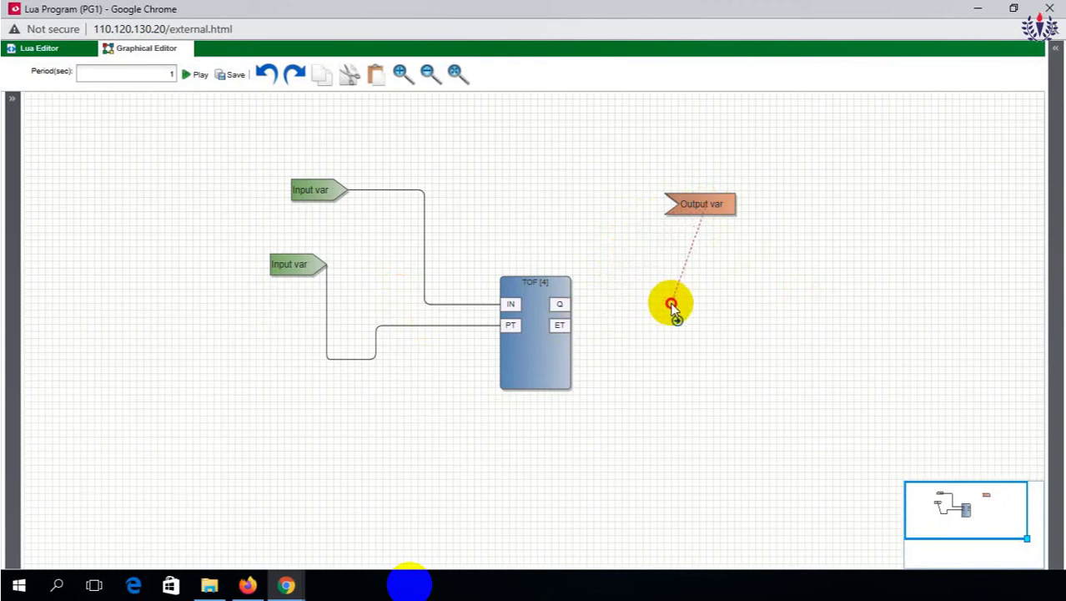
drag(560, 303, 700, 200)
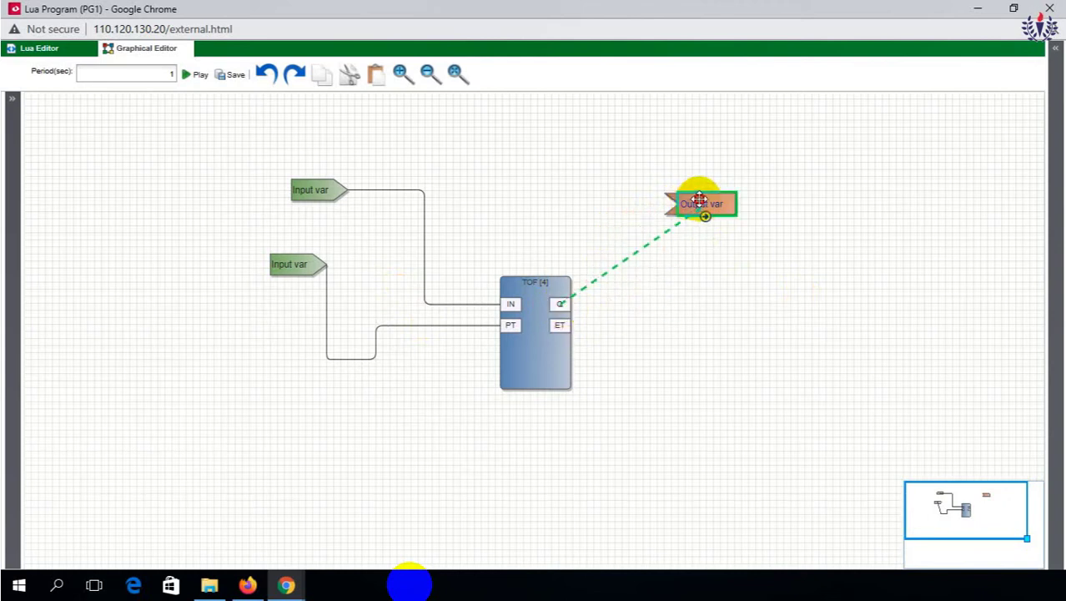
click(719, 347)
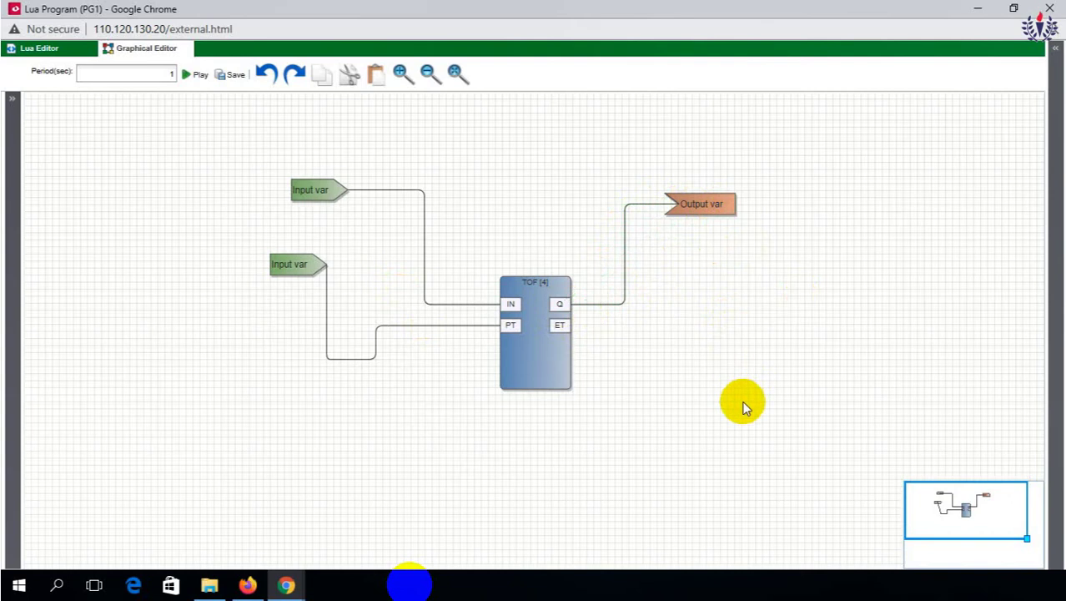
mouse_move(552, 262)
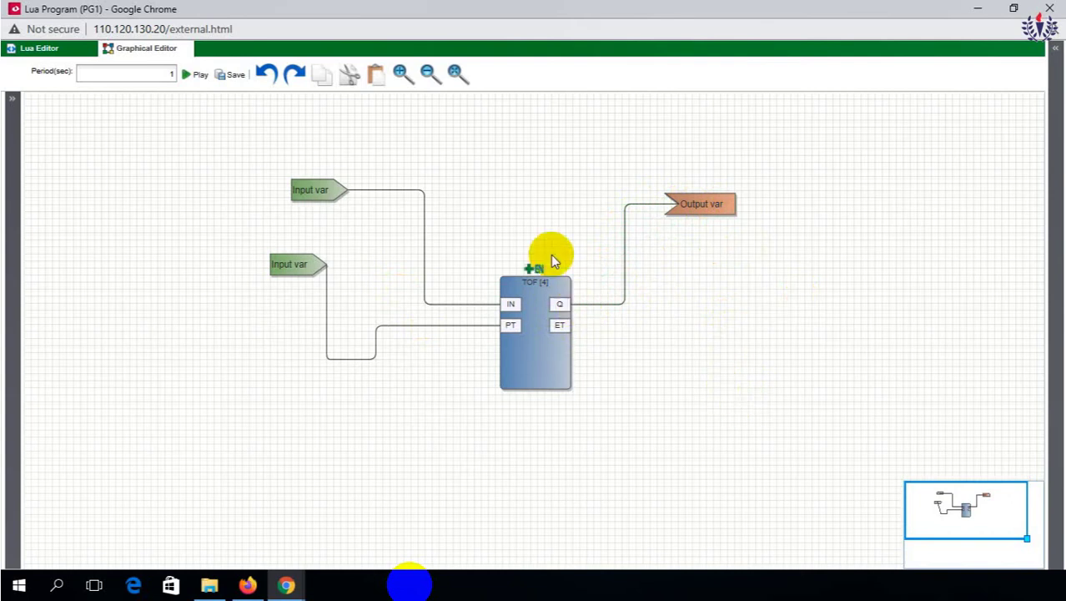
- Assign Sen-door-1's ME.AI5 (Analog Input 5) to the upper input variable and ME.AV1 (timerpreset) to the lower one
click(319, 192)
right_click(321, 196)
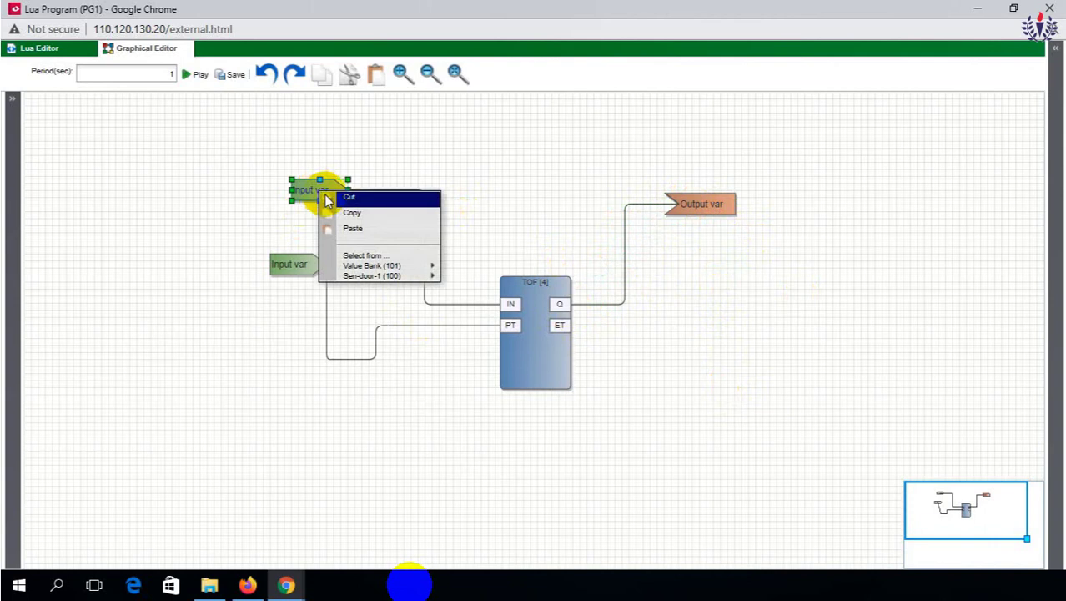
mouse_move(400, 278)
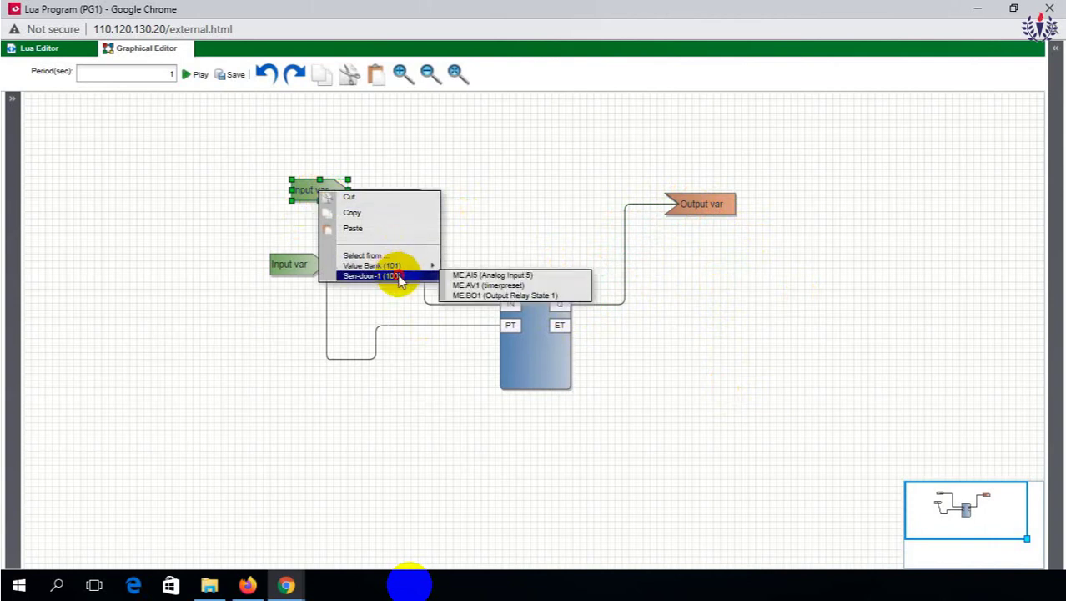
click(490, 277)
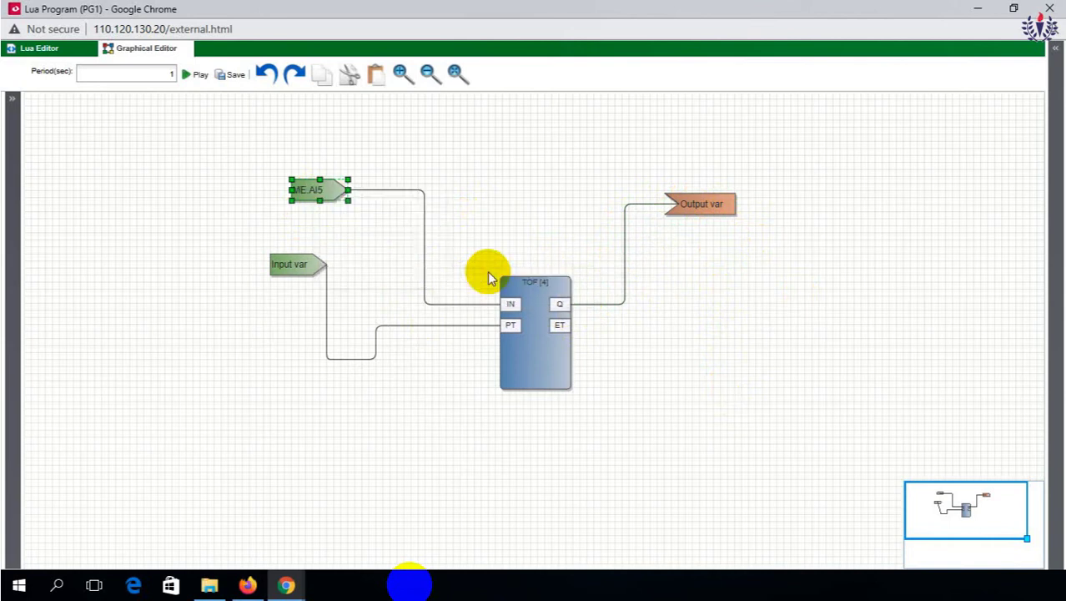
right_click(294, 262)
mouse_move(380, 353)
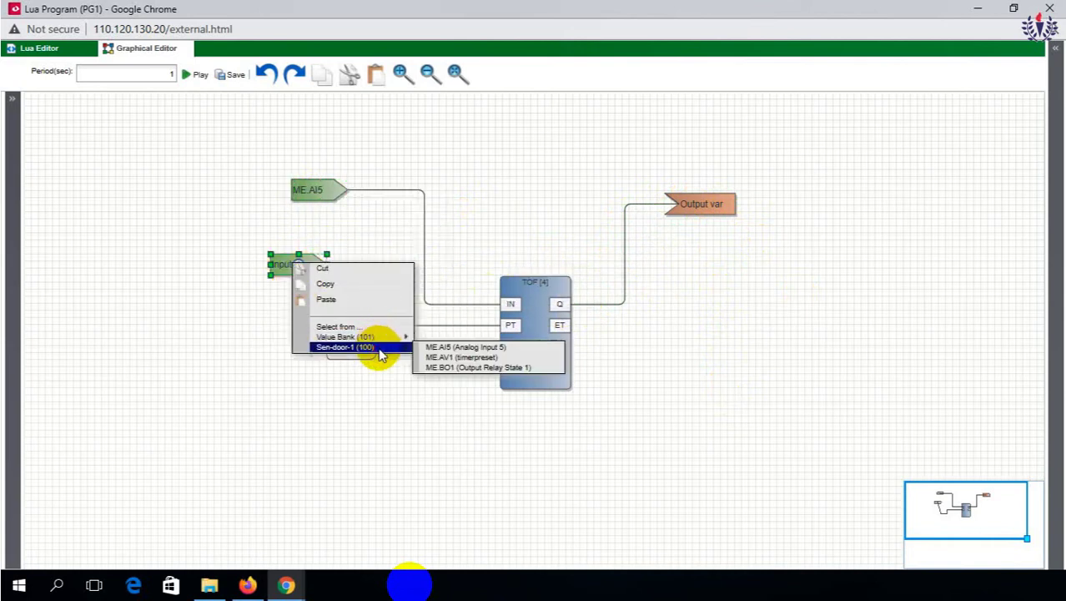
click(472, 359)
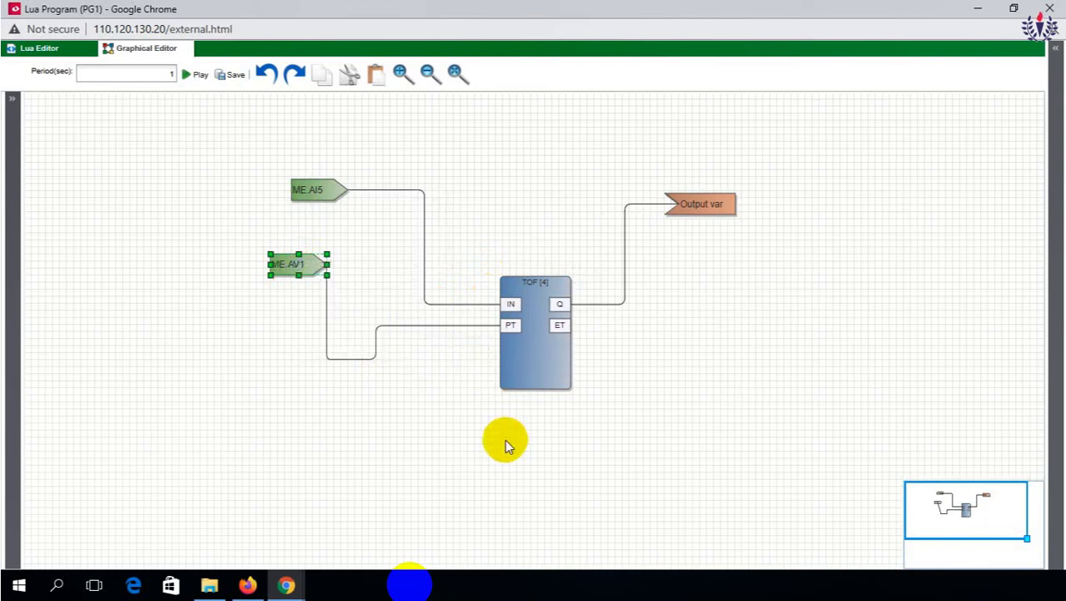
- Assign Sen-door-1's ME.BO1 (Output Relay State 1) to the output variable
click(707, 204)
right_click(705, 204)
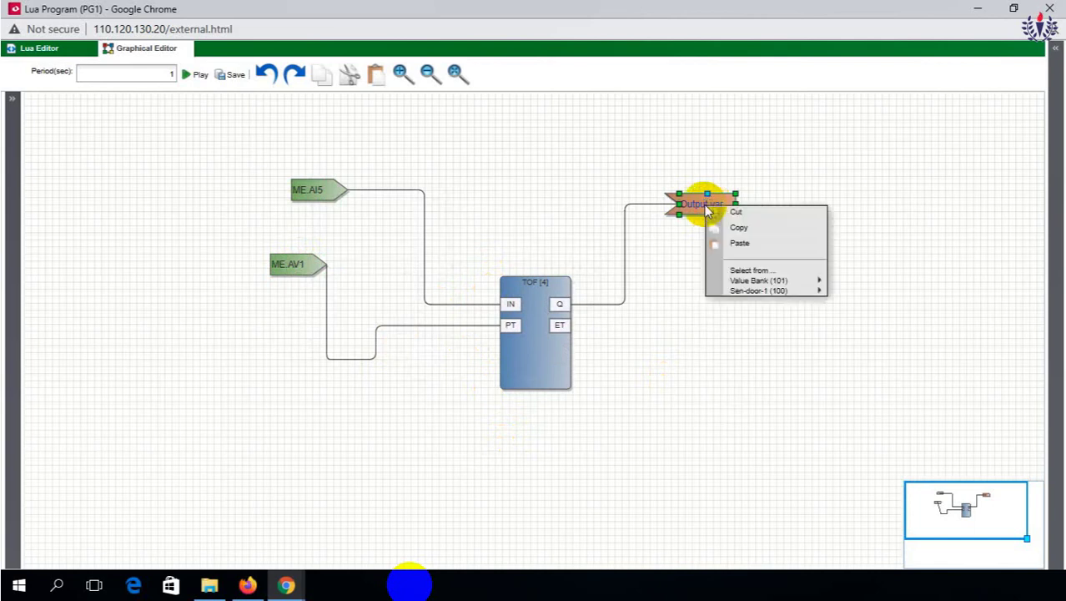
mouse_move(756, 290)
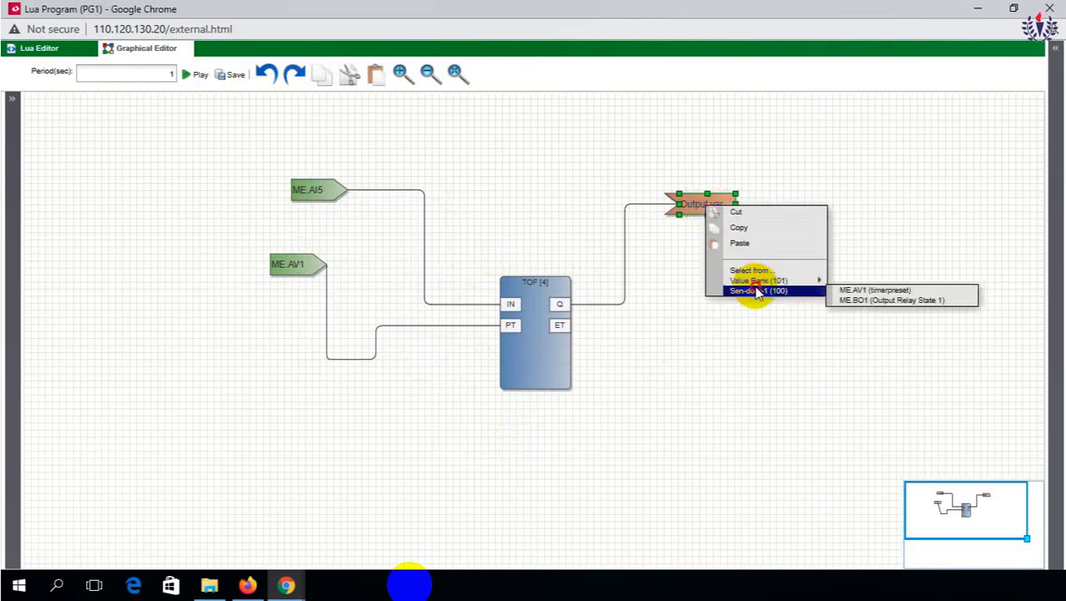
click(894, 304)
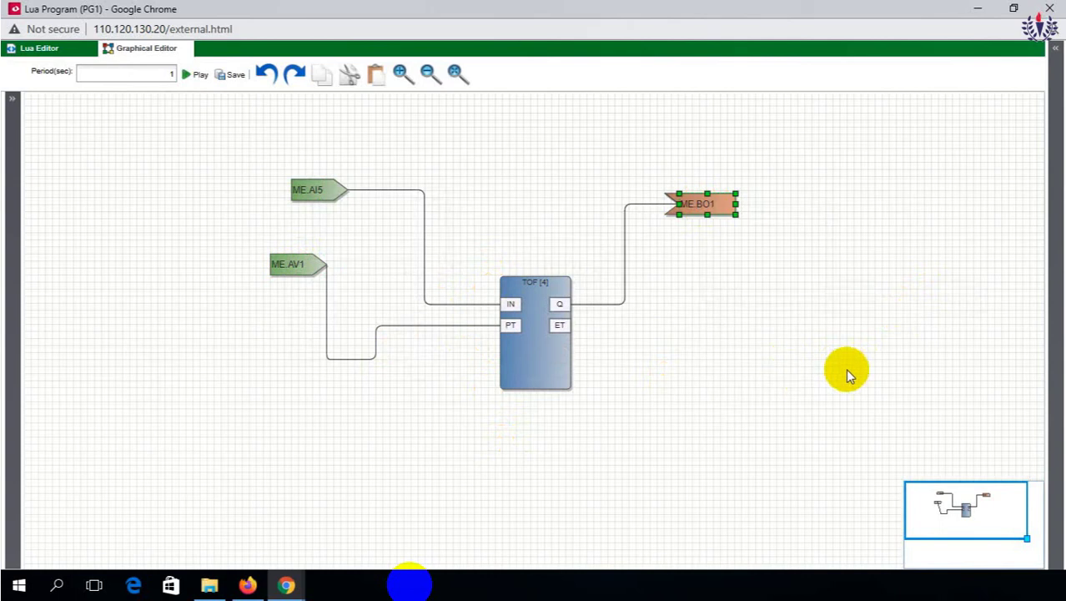
- Save the block diagram and start running the program
click(232, 74)
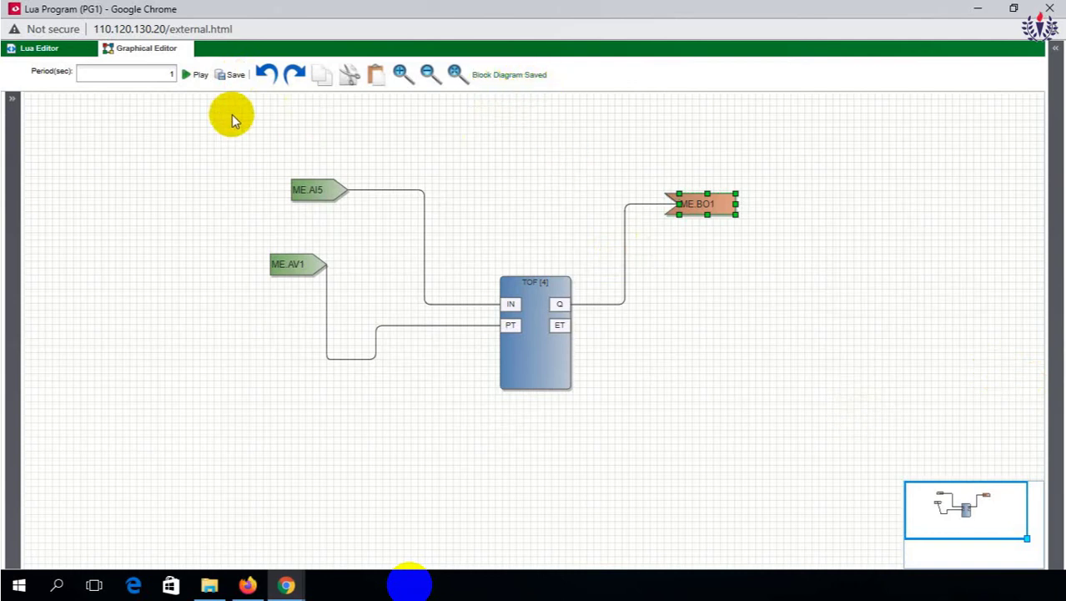
click(194, 77)
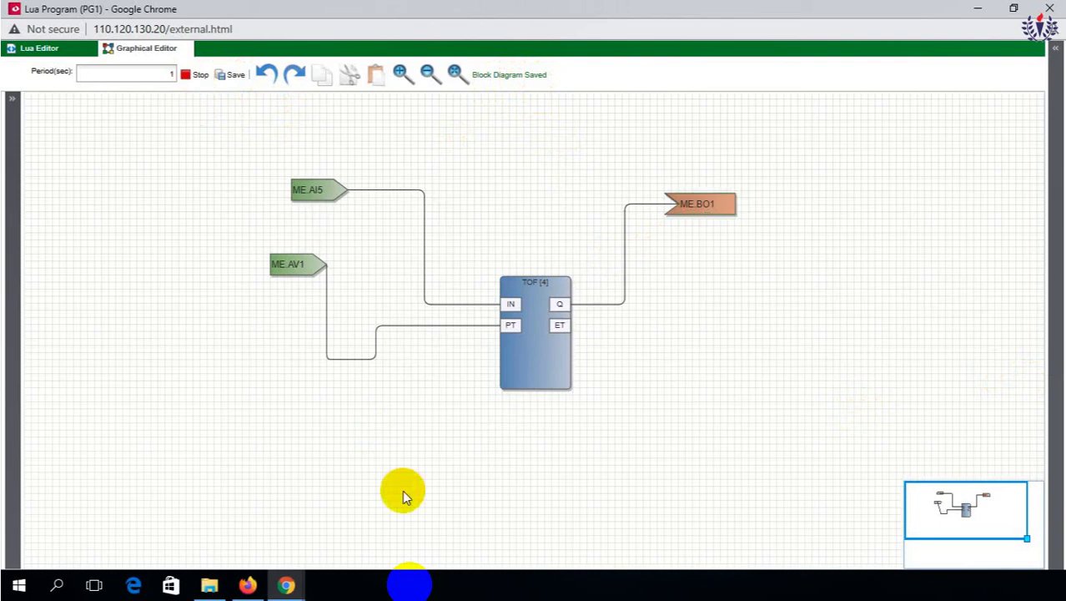
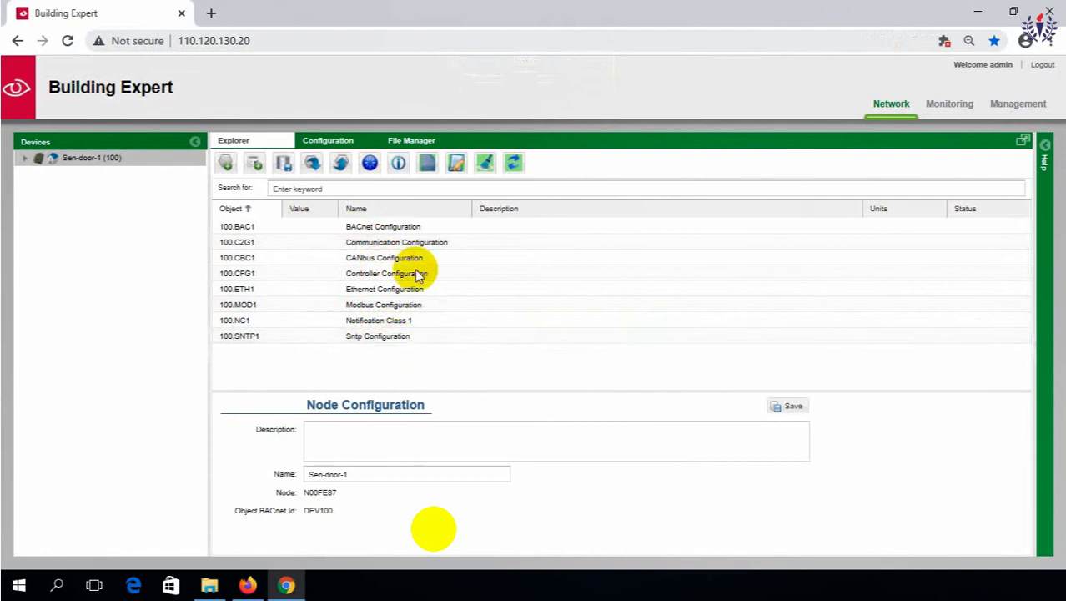
- Add the Analog Input object AI4 to the Sen-door-1 node
click(227, 165)
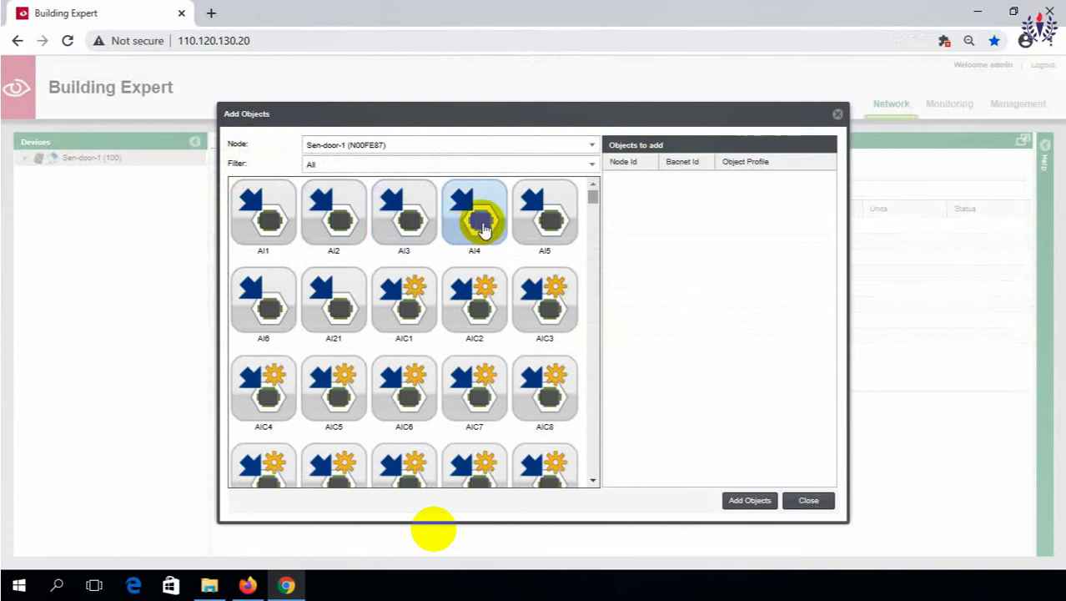
double_click(475, 219)
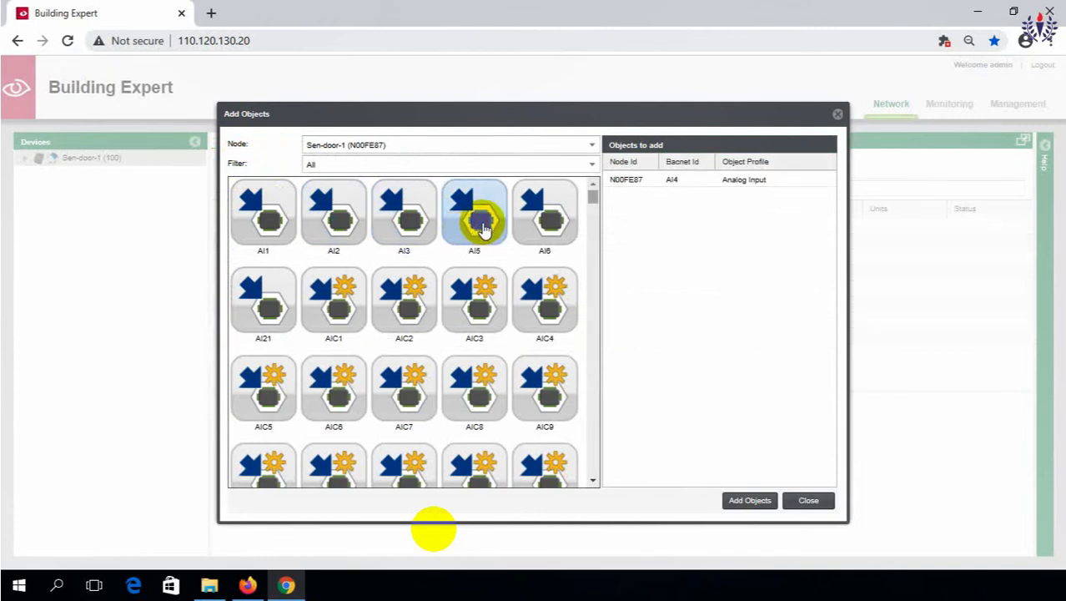
click(745, 503)
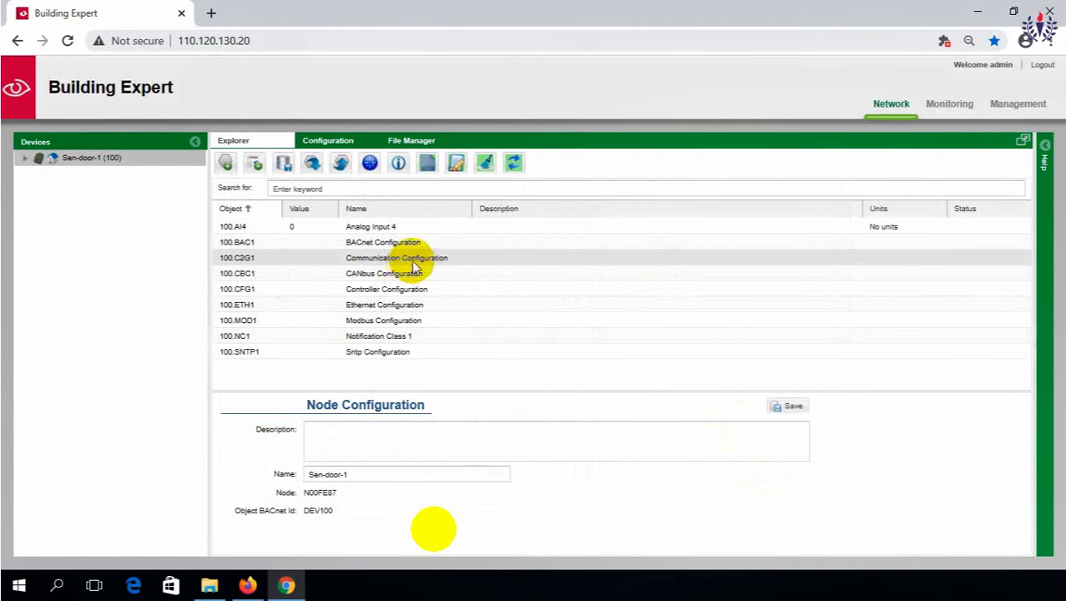
- Filter the available objects to AV - Analog Value and add AV2 to Sen-door-1
click(226, 164)
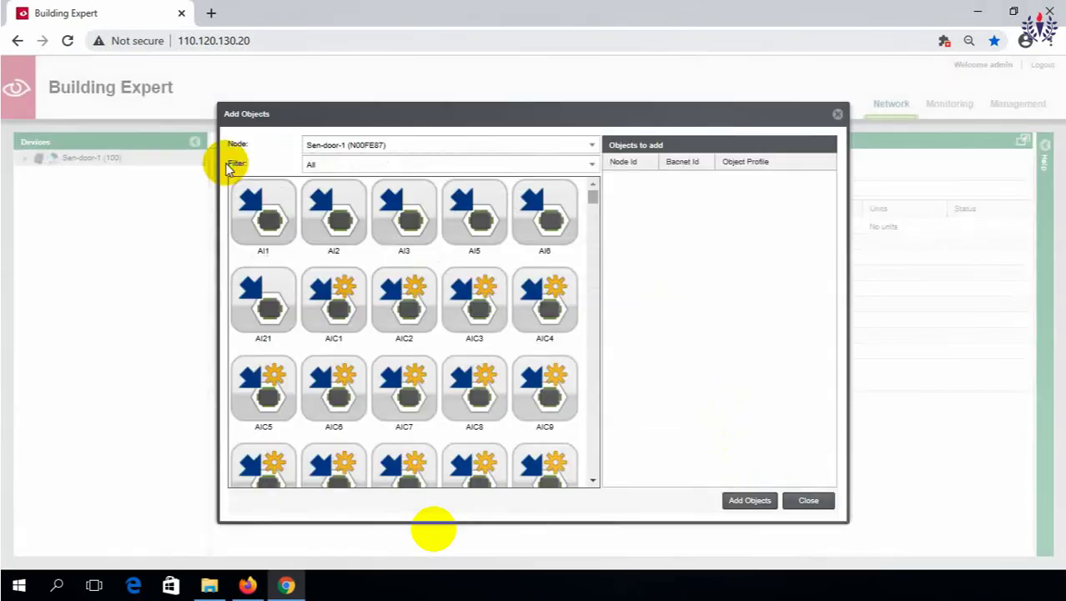
click(591, 164)
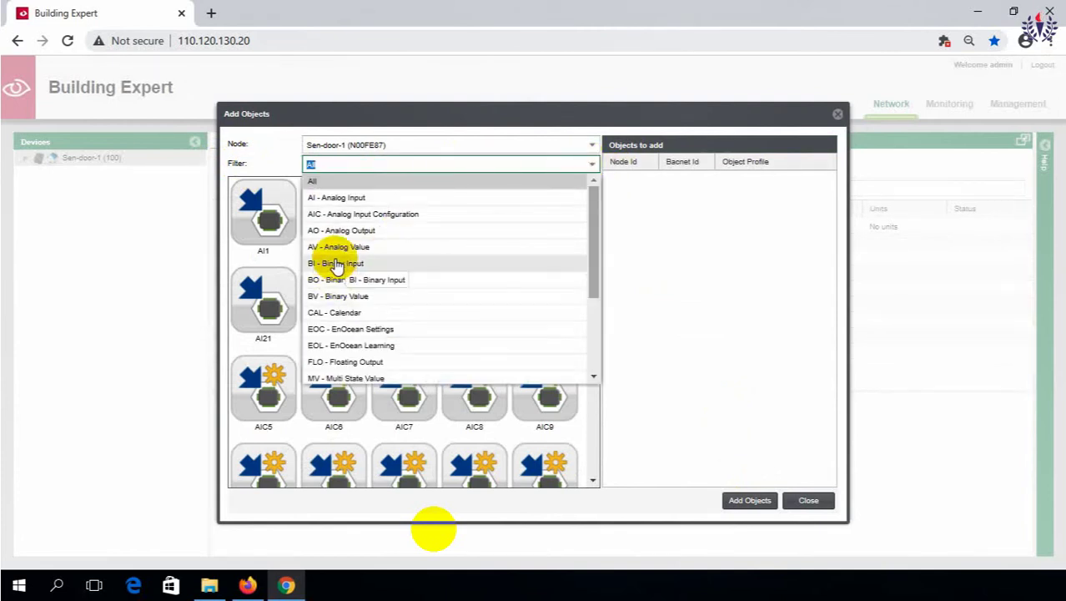
click(325, 247)
double_click(338, 229)
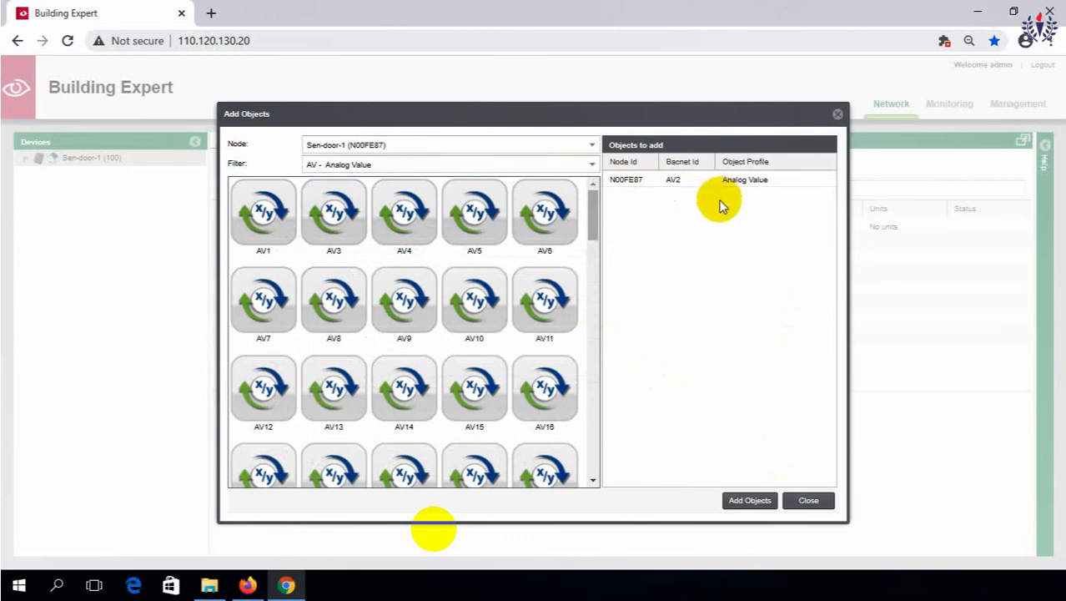
click(751, 501)
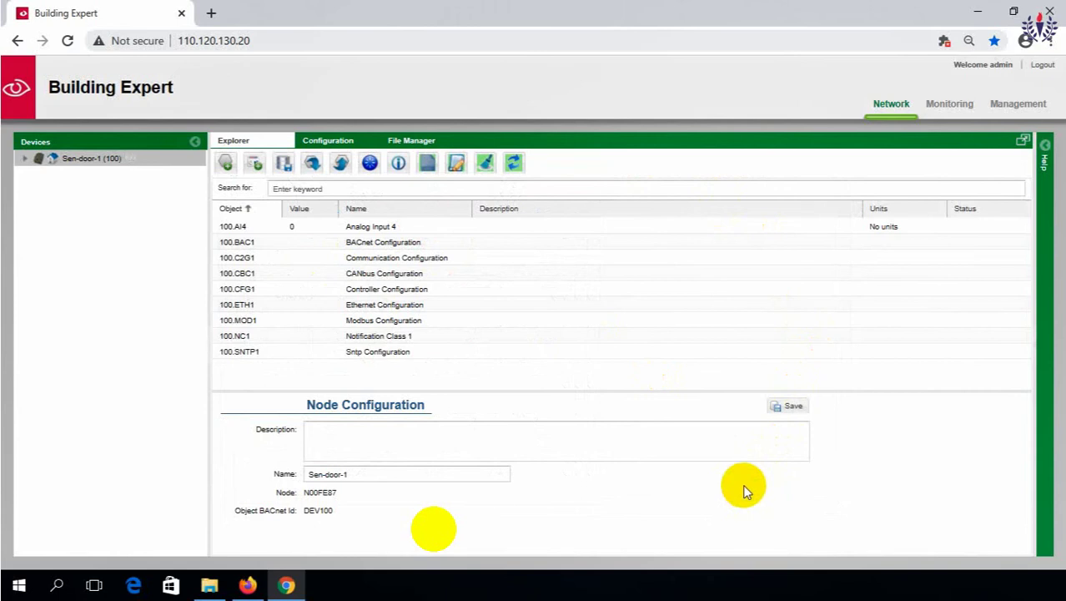
- Filter the available objects to BO - Binary Output and add BO1 to Sen-door-1
click(227, 162)
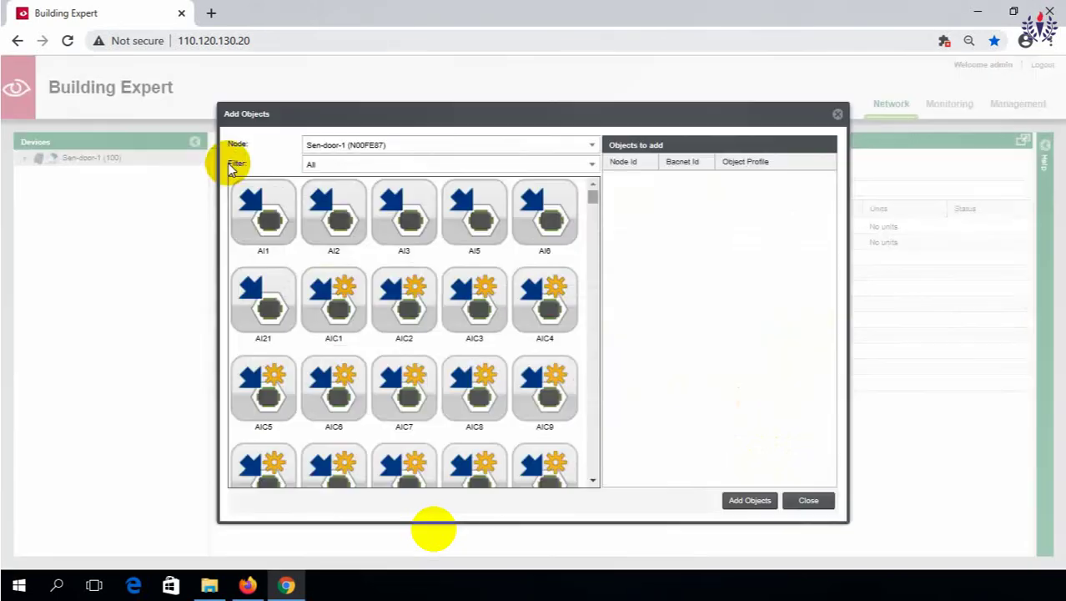
click(592, 165)
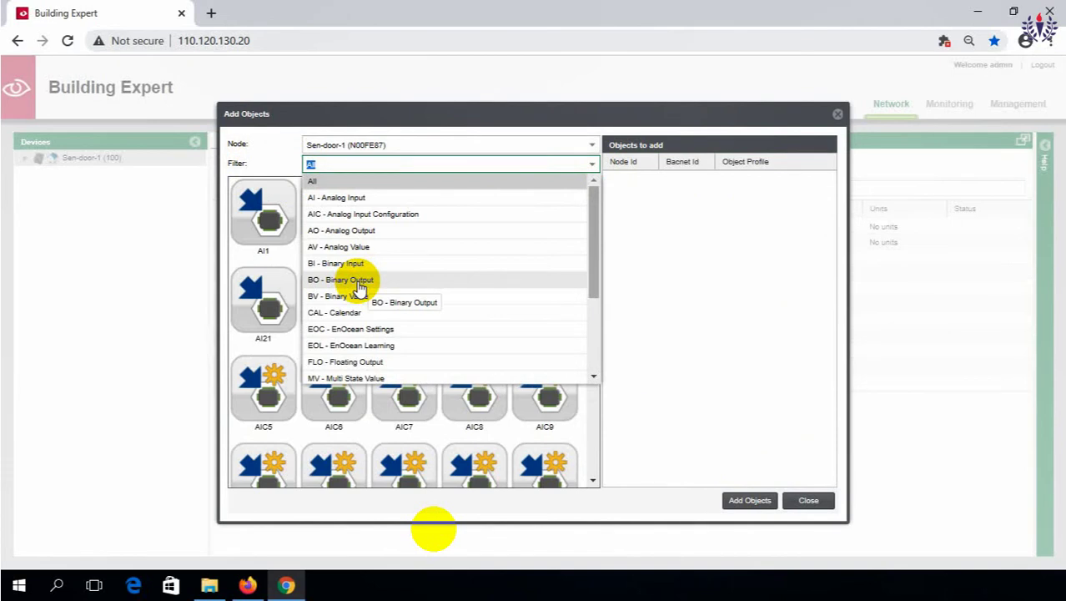
click(358, 284)
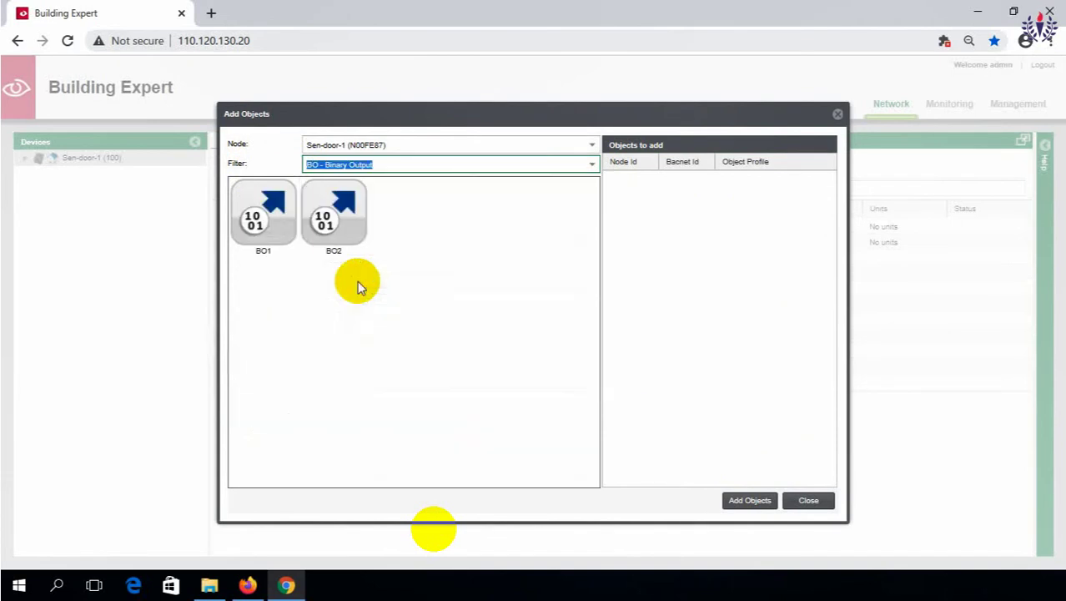
double_click(254, 219)
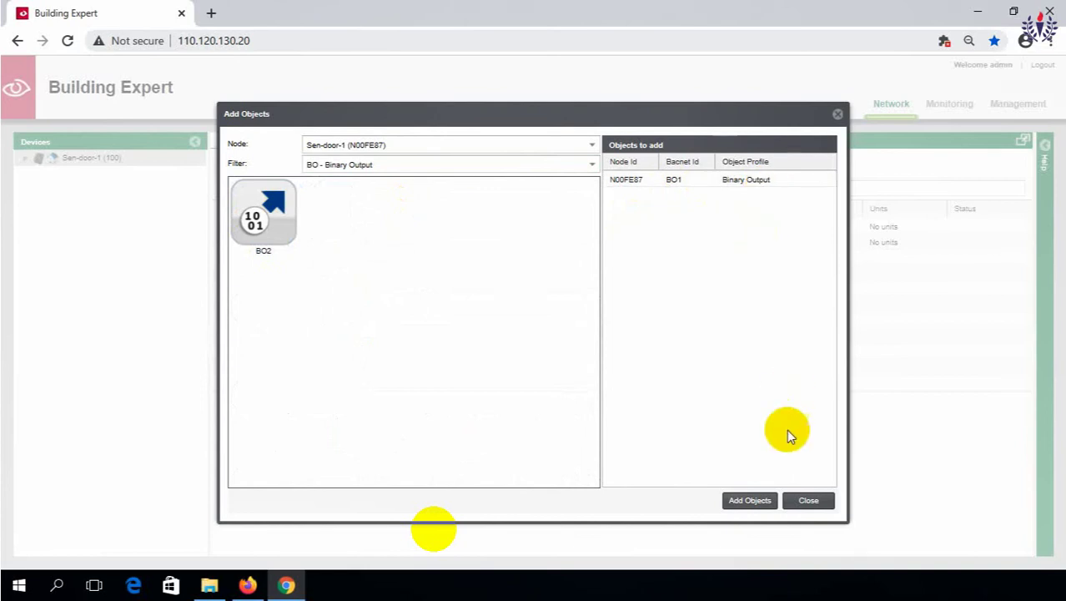
click(750, 501)
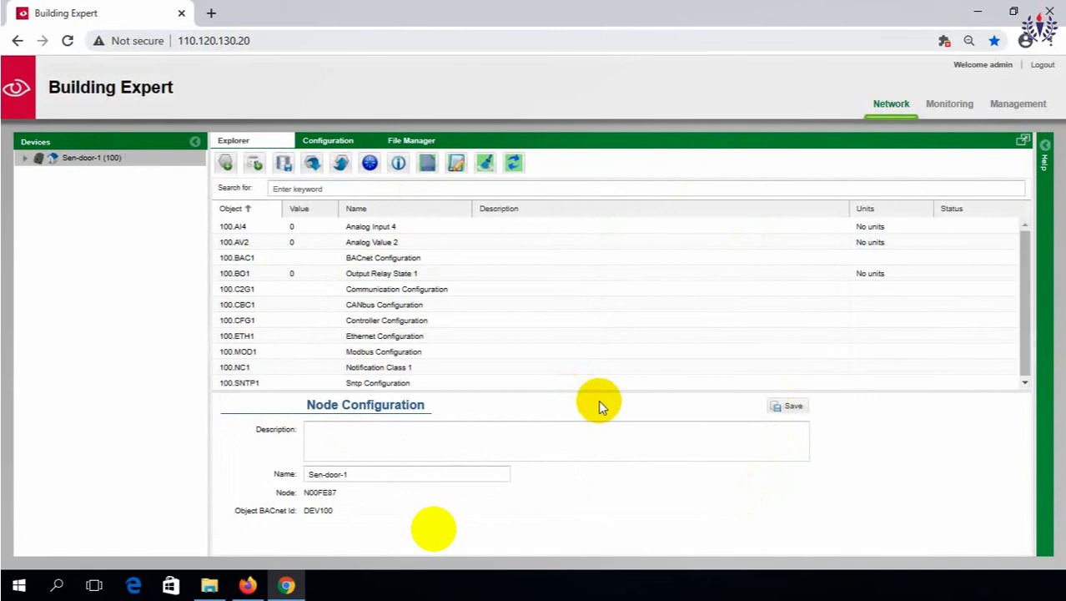
- Filter the available objects to PG - Lua Program and add PG1 to Sen-door-1
click(226, 163)
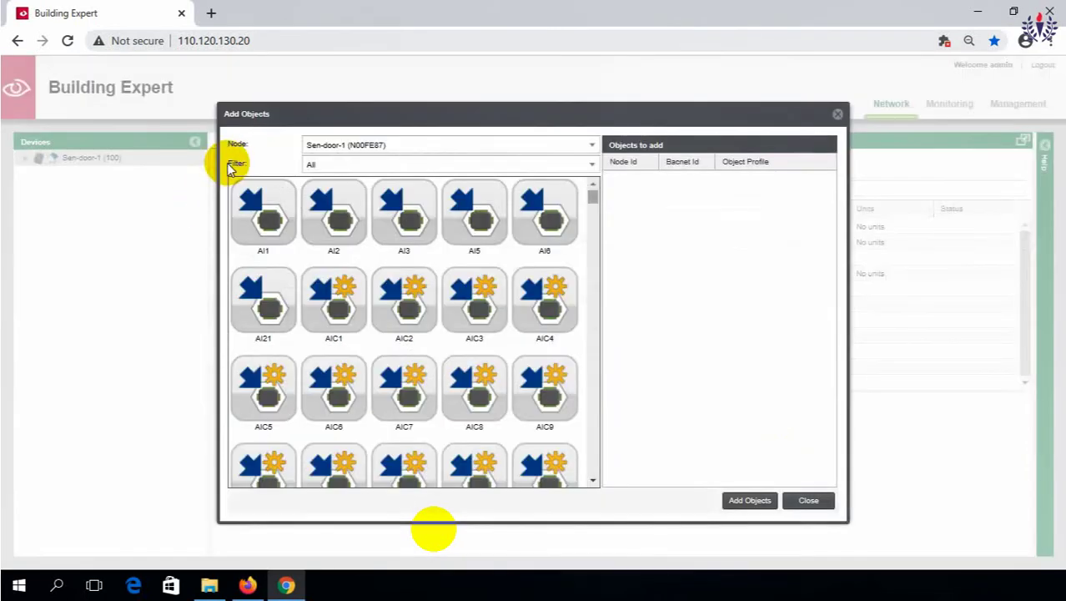
click(592, 164)
scroll(384, 308, down, 3)
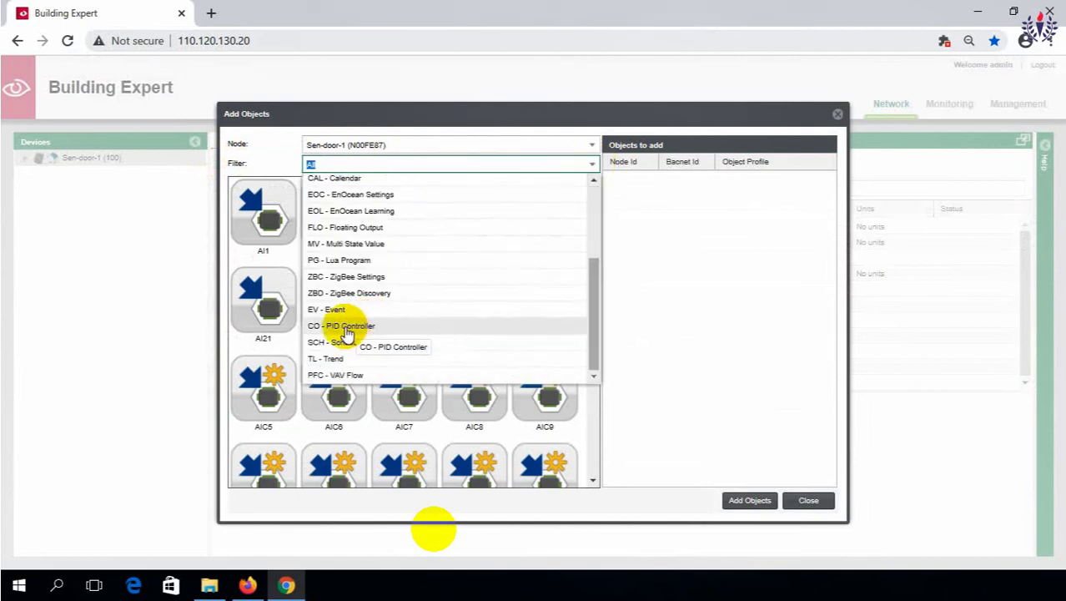
click(351, 261)
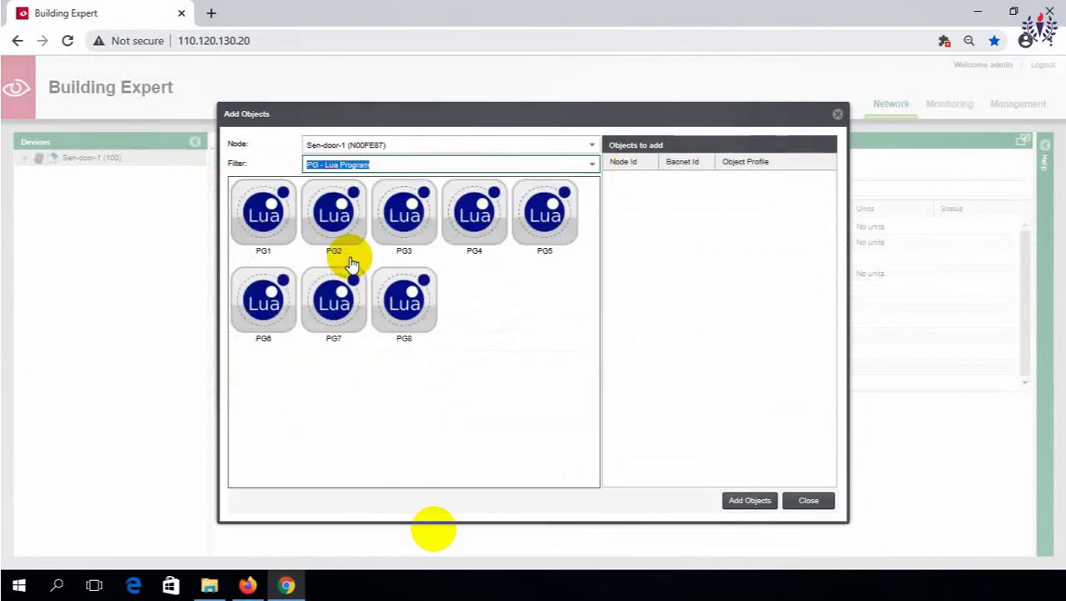
double_click(263, 219)
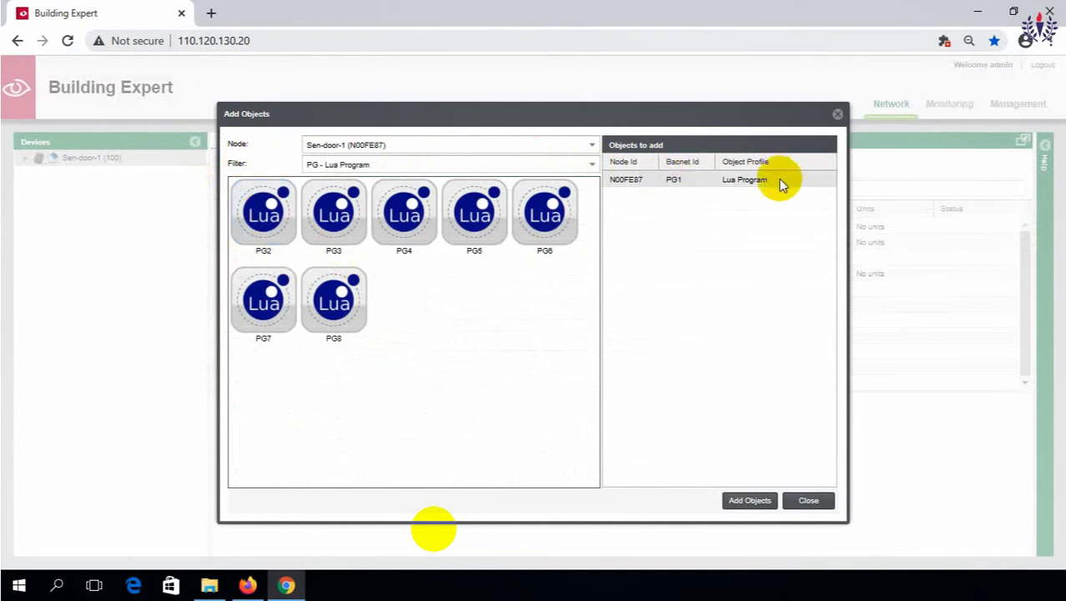
click(750, 500)
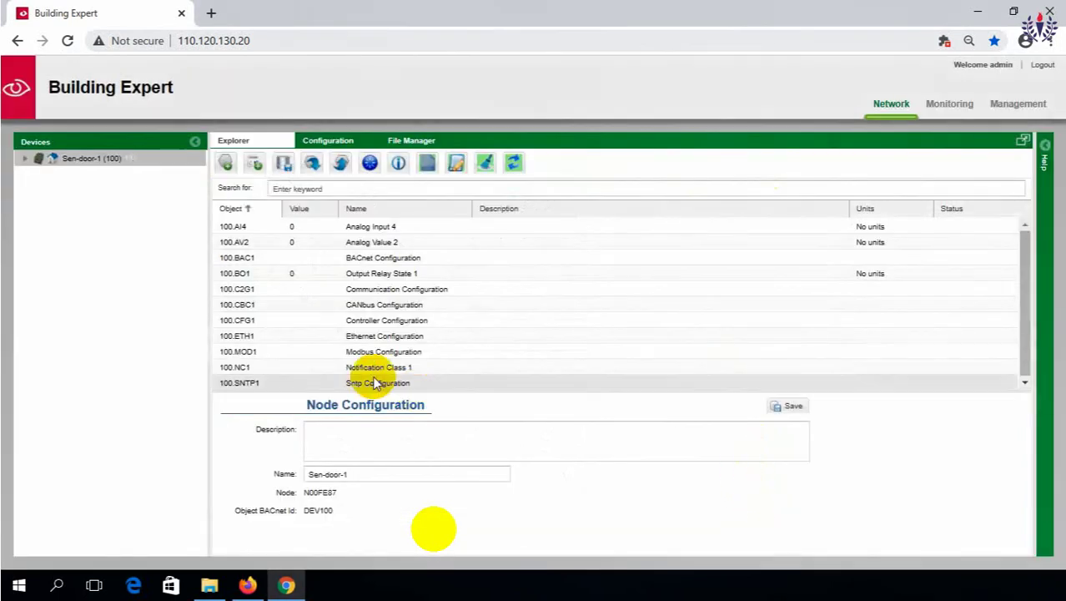
- Rename Analog Input 4 as Thermistor, set its input type to Ohms and save the changes
click(365, 232)
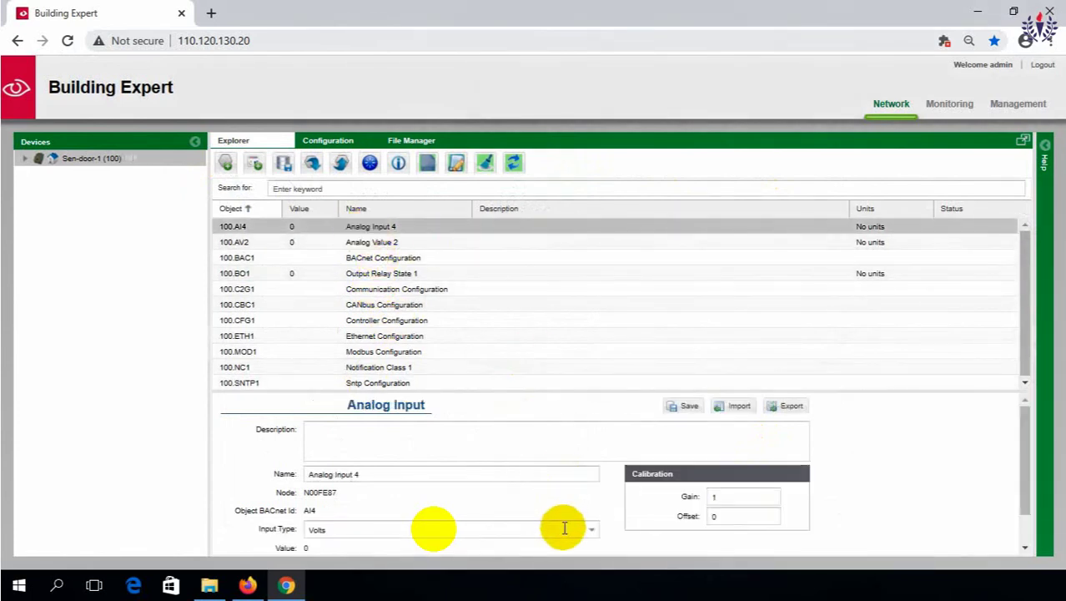
drag(483, 476, 217, 498)
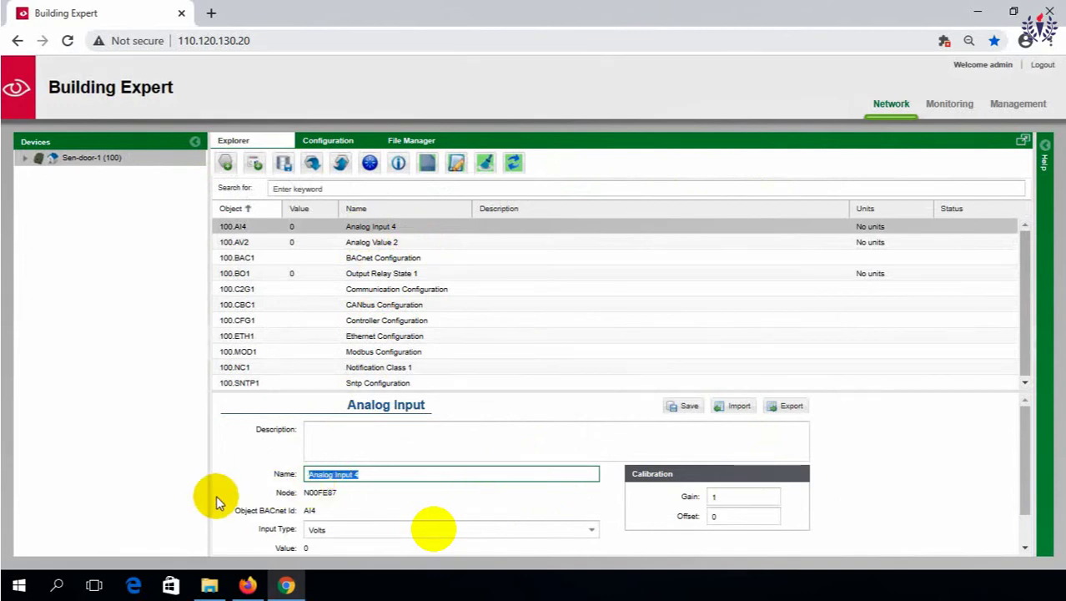
text(Ther)
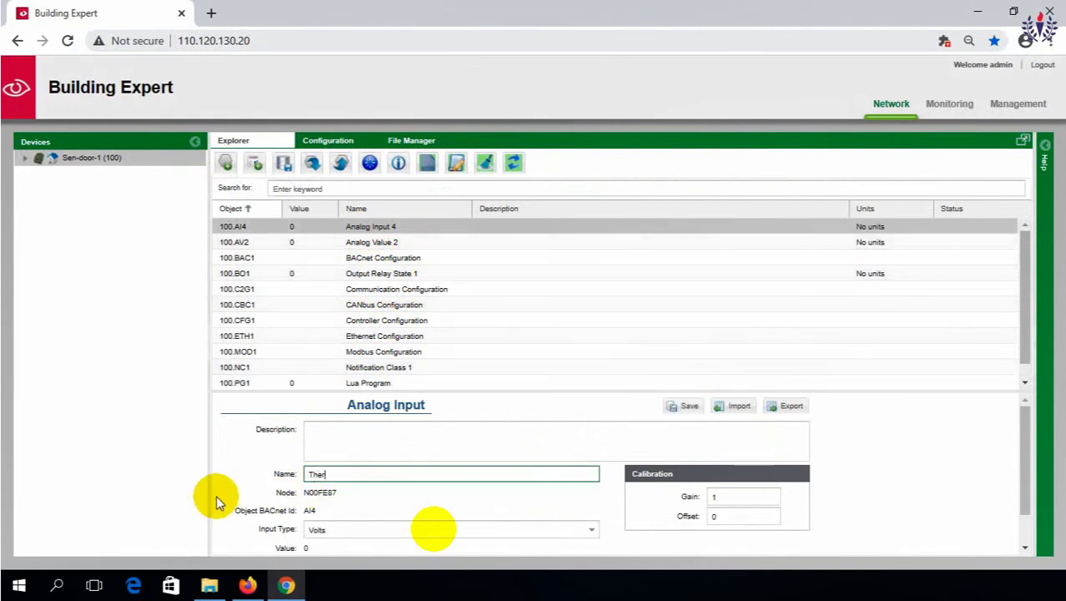
text(mistor,)
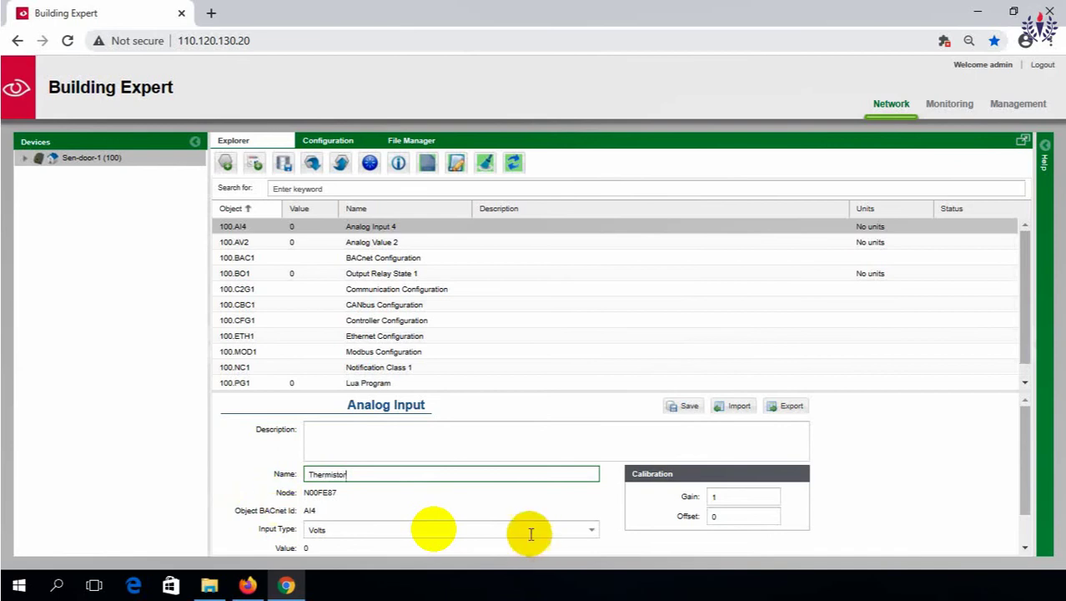
key(BackSpace)
click(590, 533)
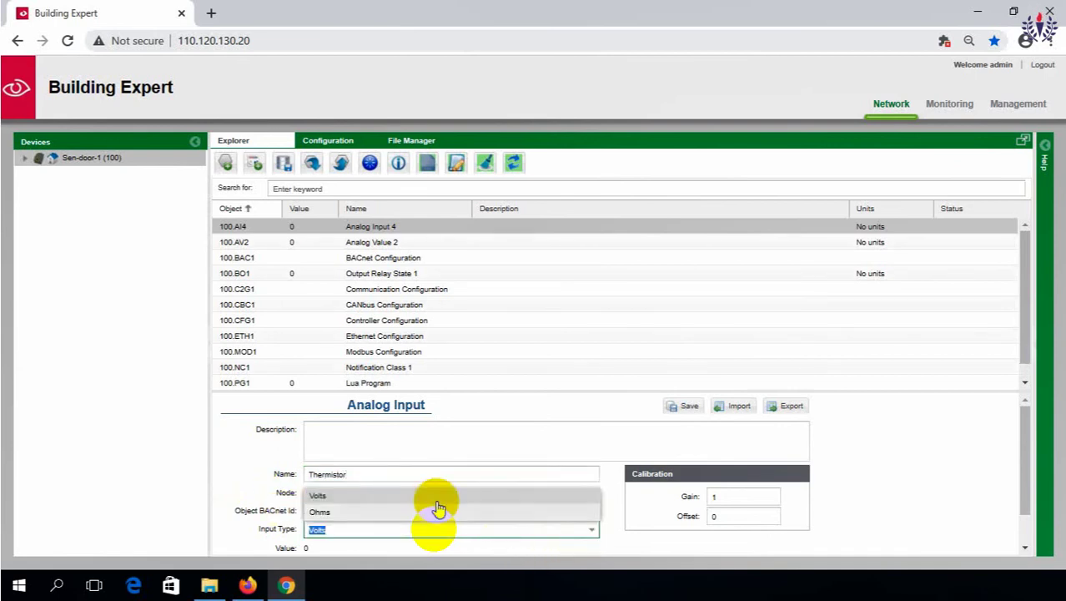
click(410, 511)
click(690, 408)
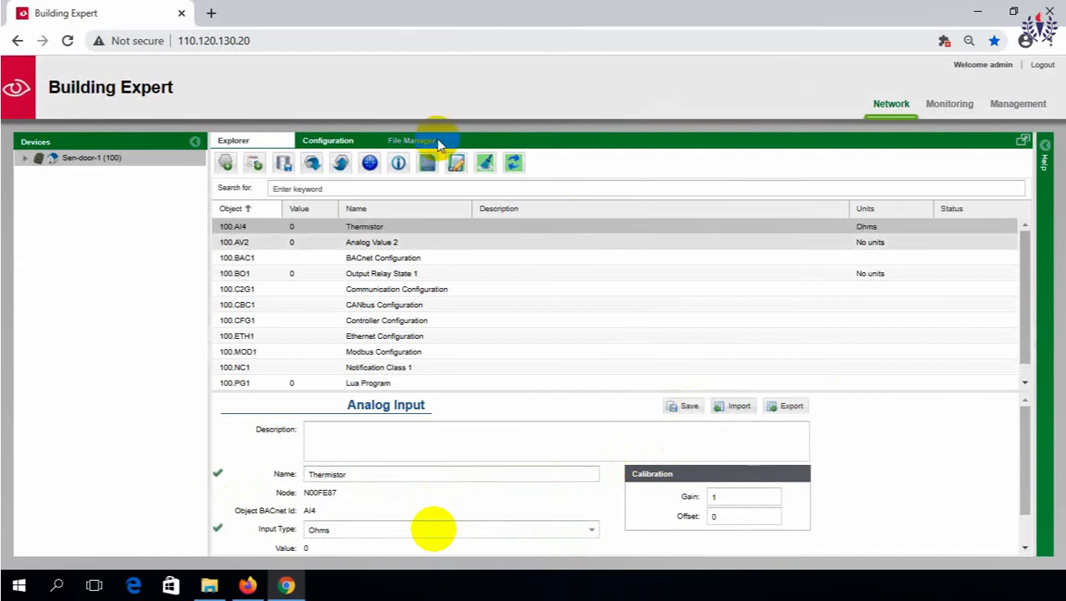
- Set Analog Value 2 to a value of 1400 with Ohms as its units, and save the changes
click(336, 242)
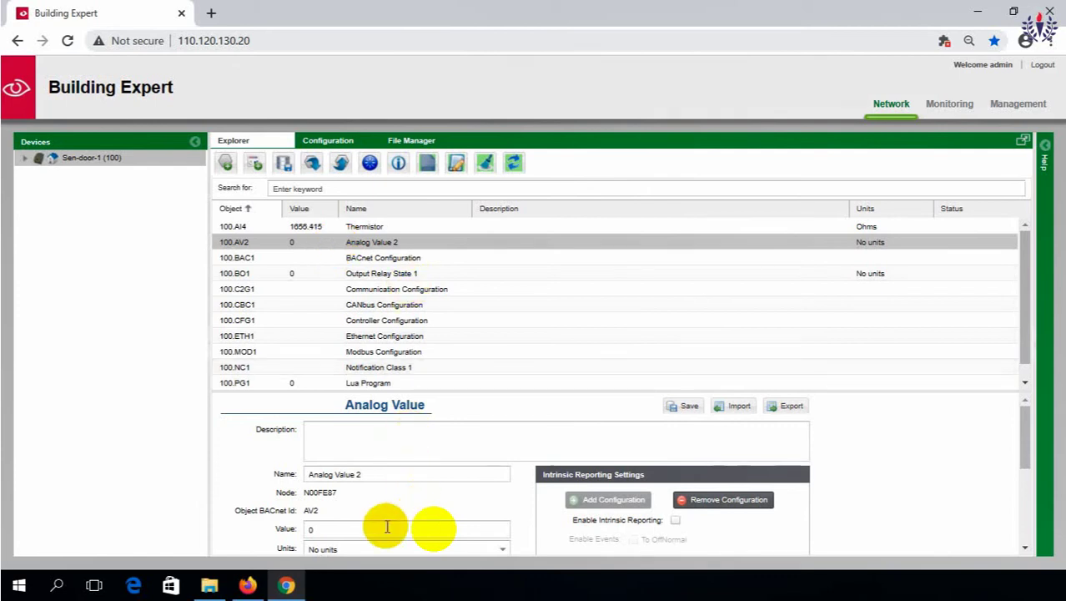
click(340, 530)
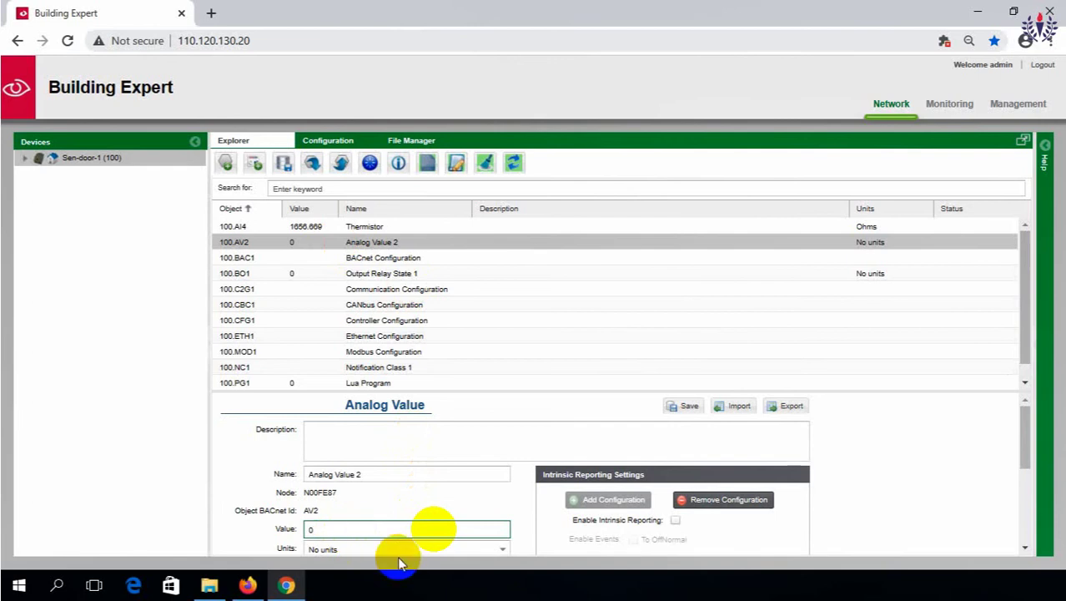
key(BackSpace)
text(1400)
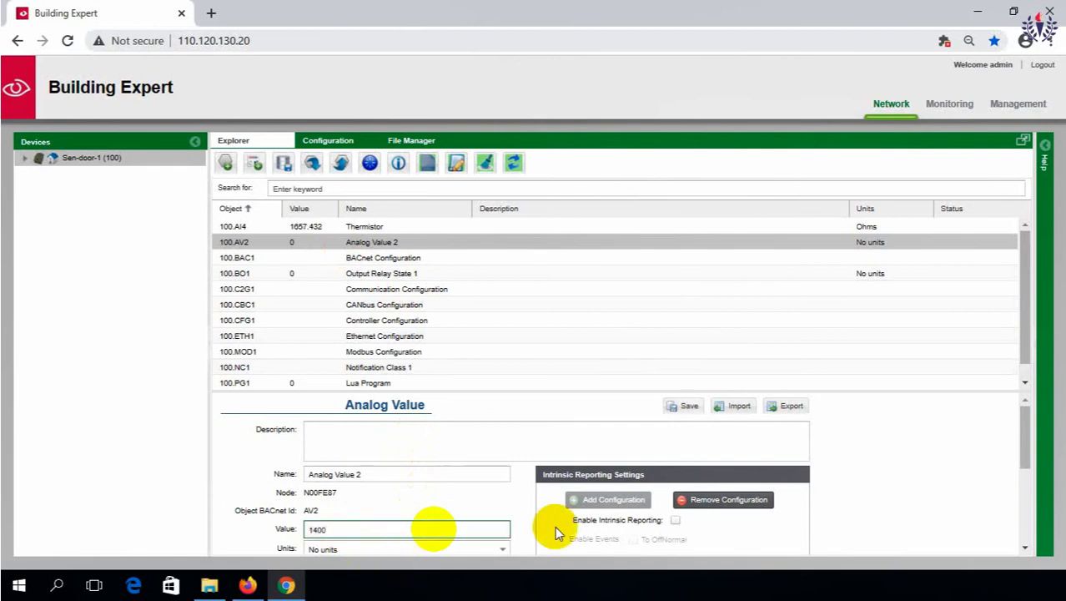
click(503, 549)
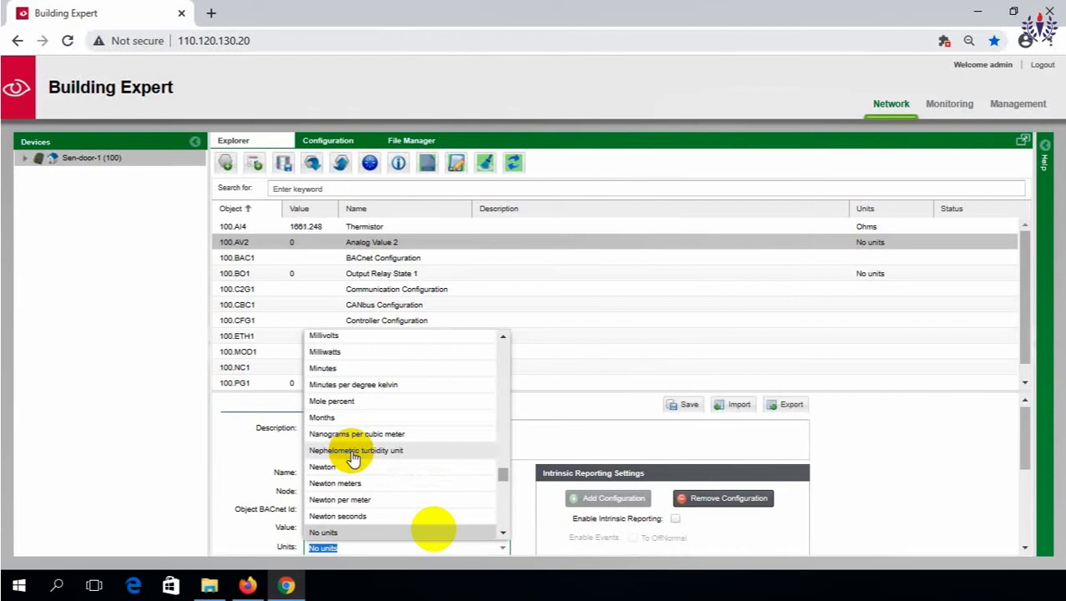
scroll(354, 457, up, 20)
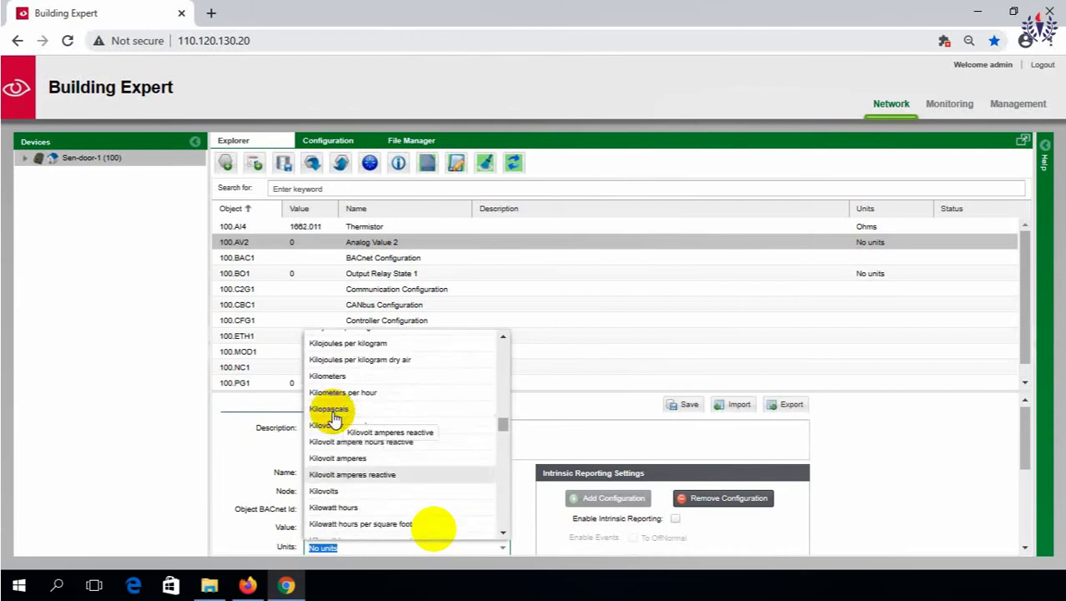
scroll(333, 421, up, 8)
scroll(333, 430, down, 8)
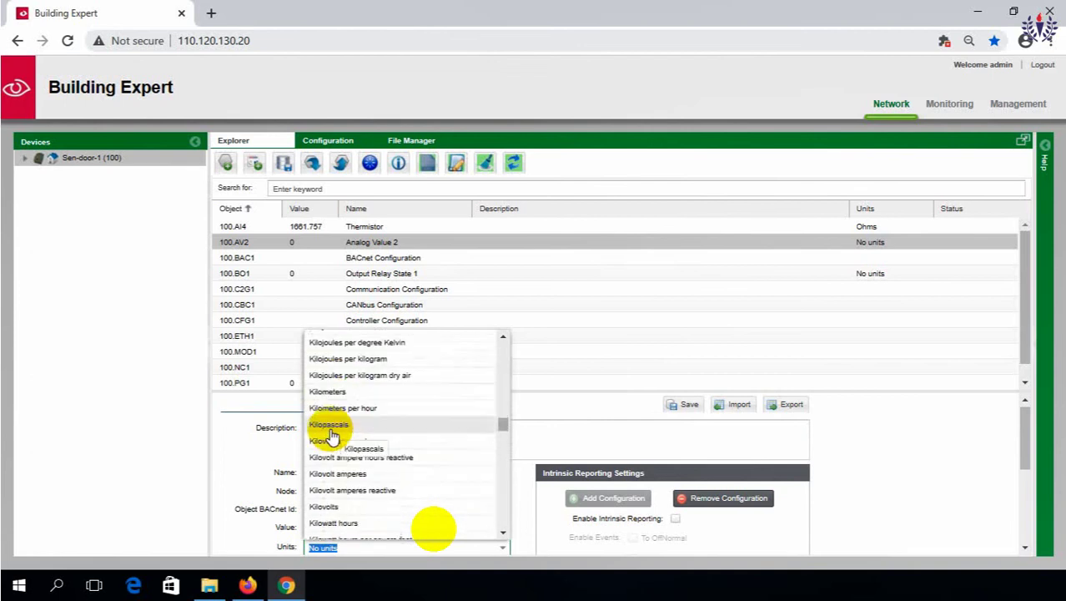
scroll(330, 435, down, 15)
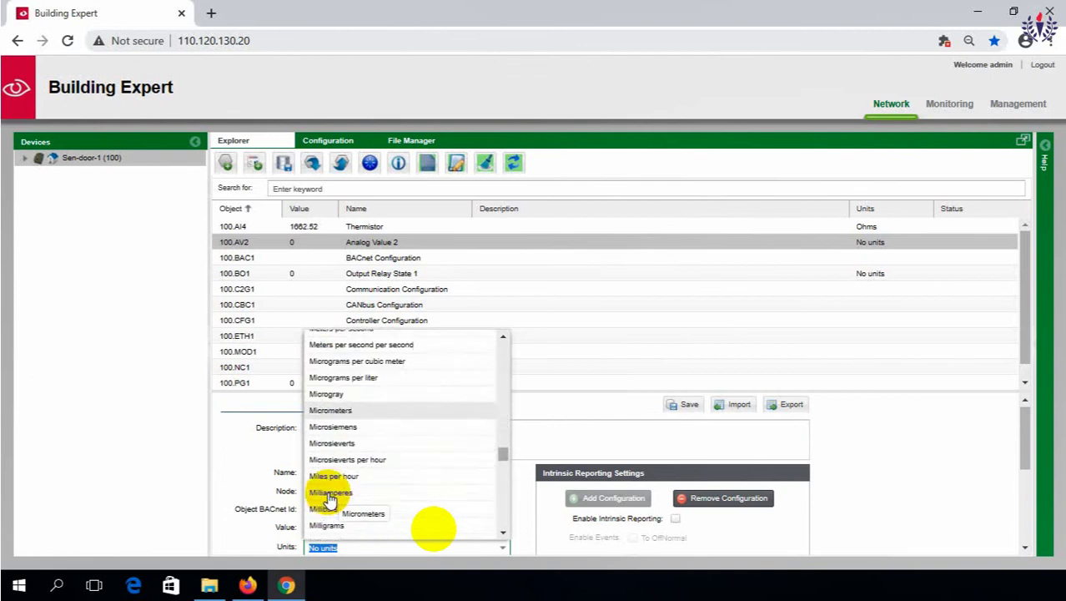
scroll(330, 498, down, 12)
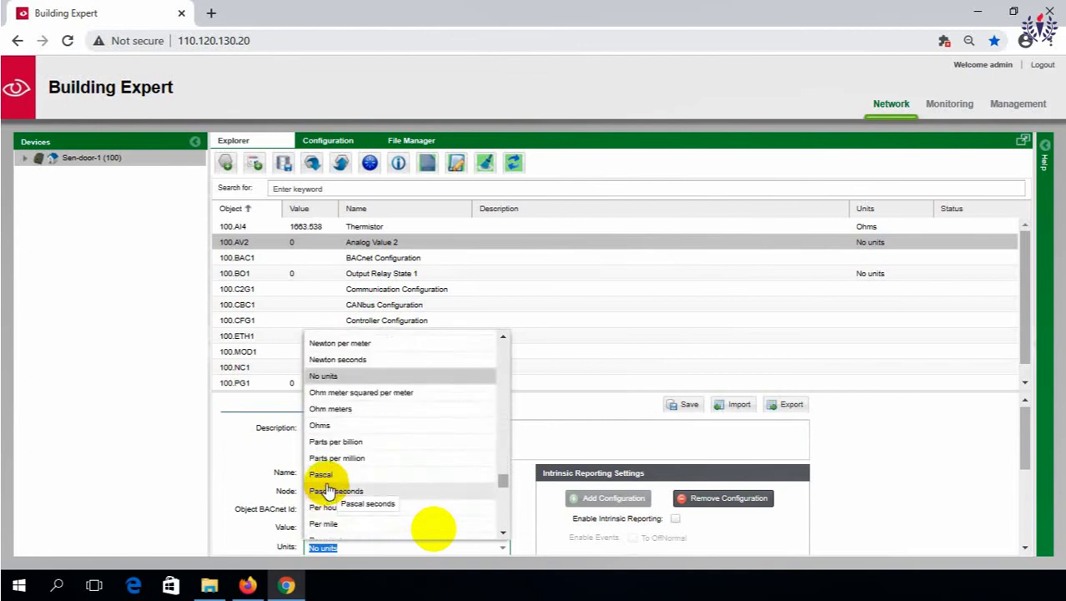
click(321, 425)
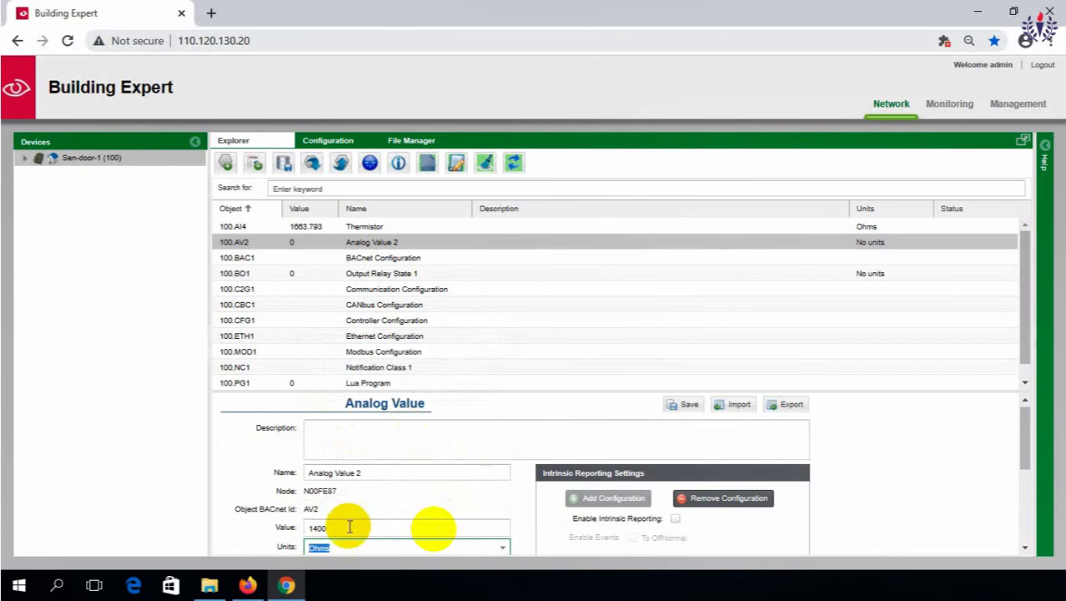
click(685, 406)
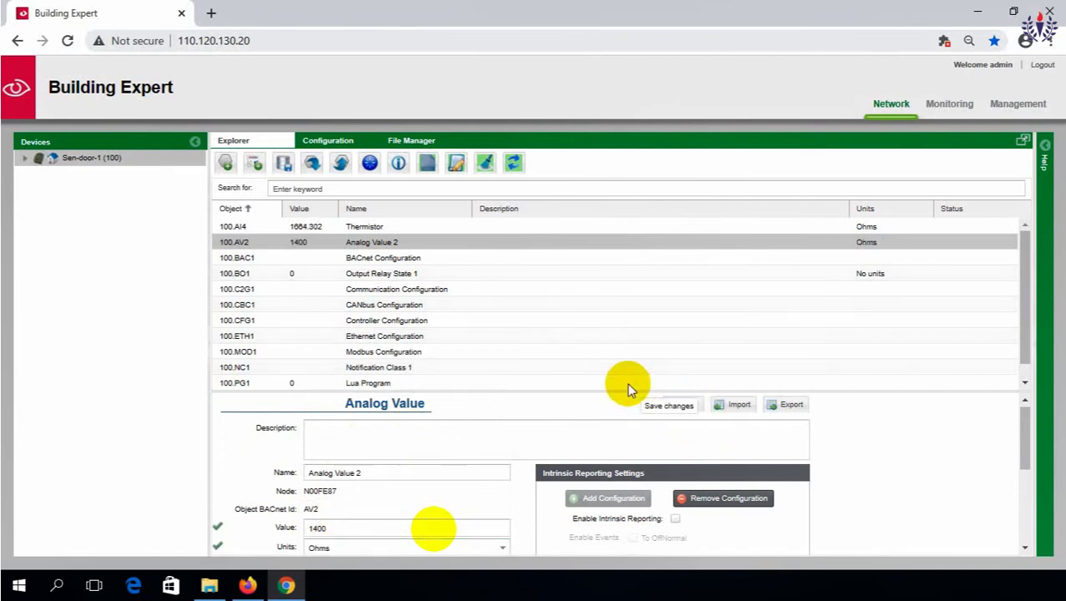
scroll(336, 338, down, 1)
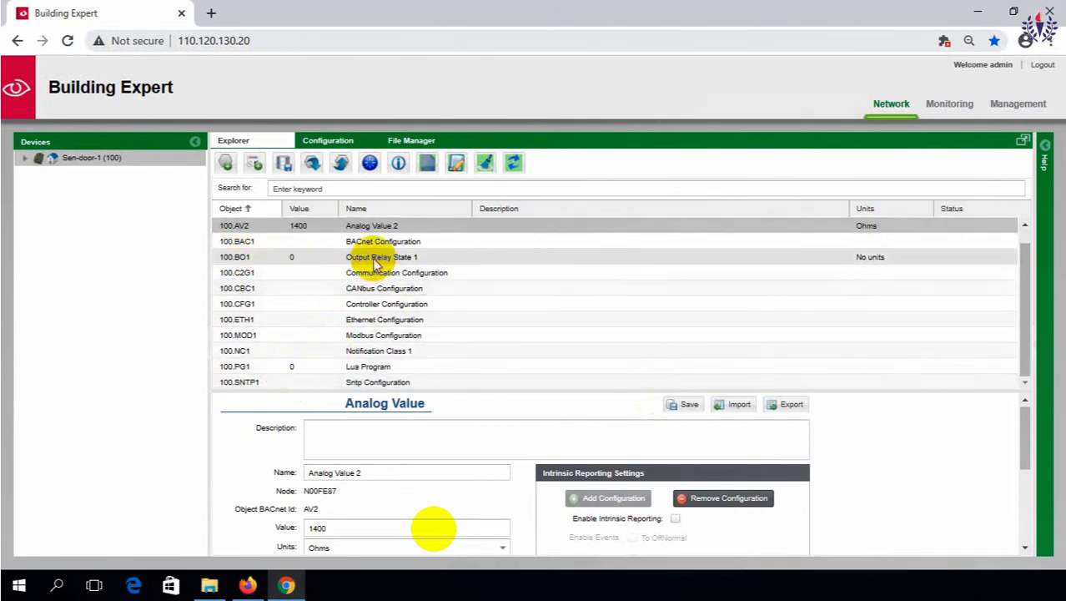
- Open the Lua Program PG1 for editing, switch it to the Graphical Editor and maximize the editor window
click(296, 368)
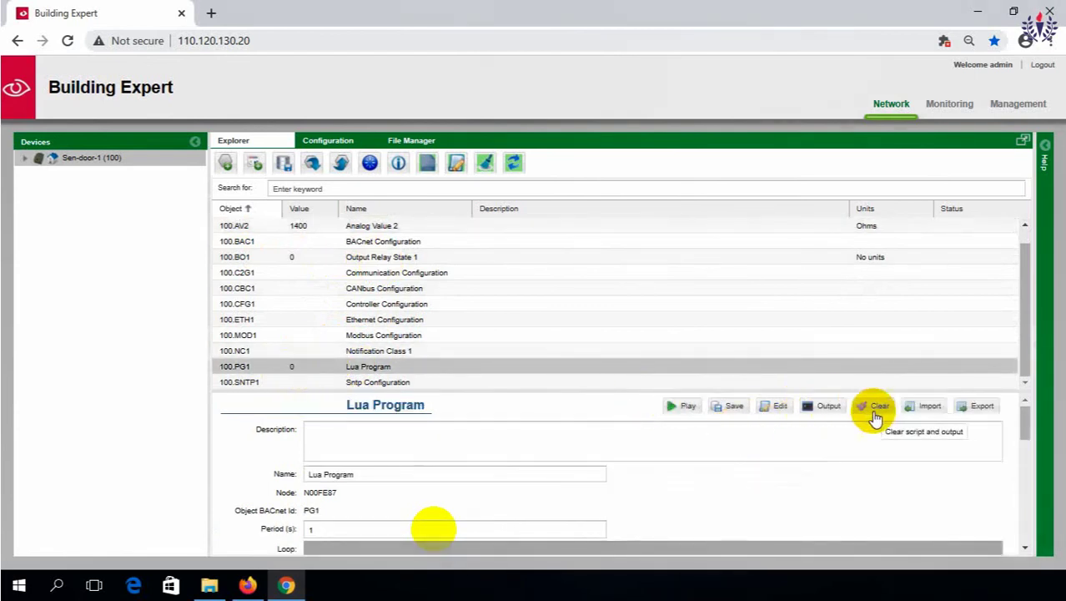
click(767, 409)
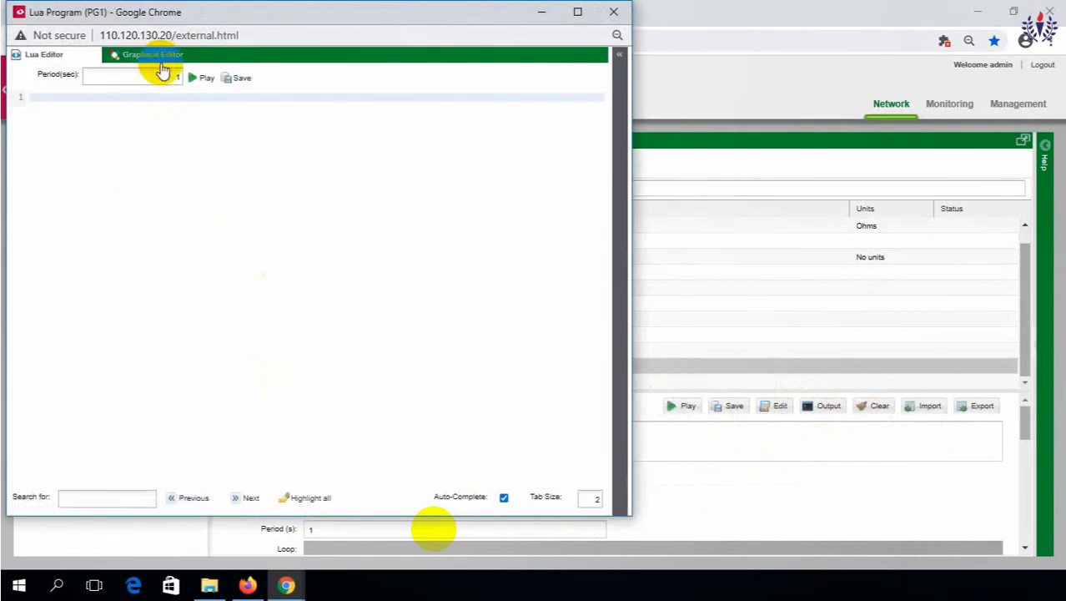
click(155, 60)
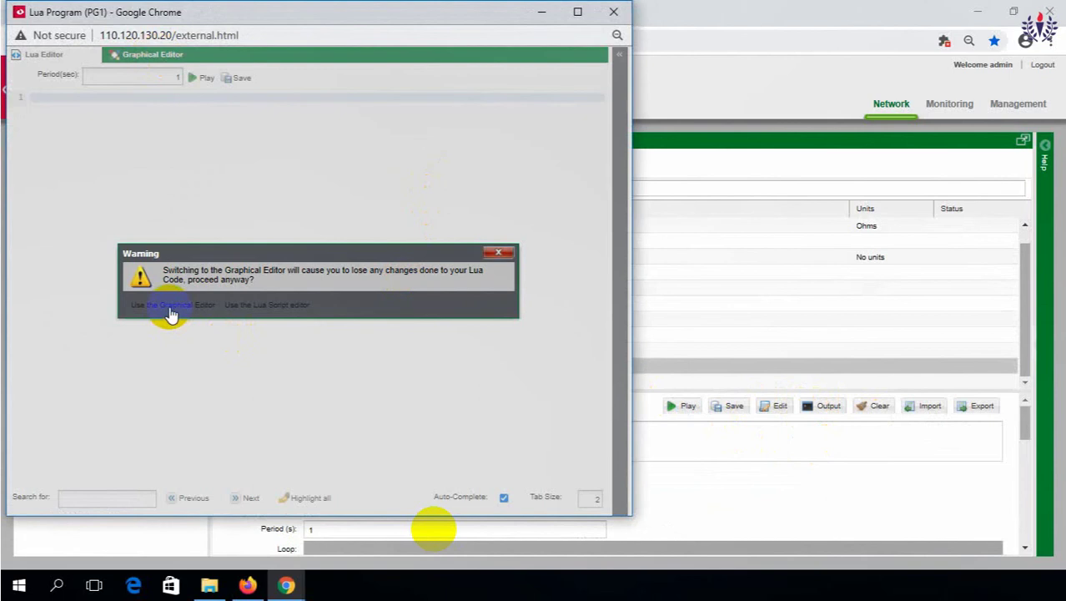
click(170, 308)
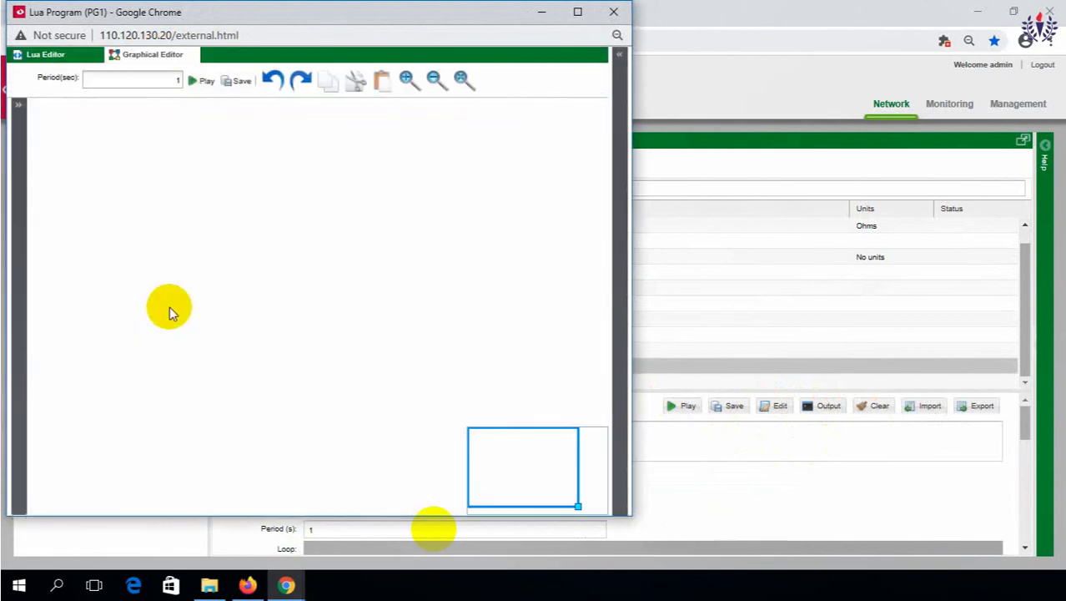
click(582, 14)
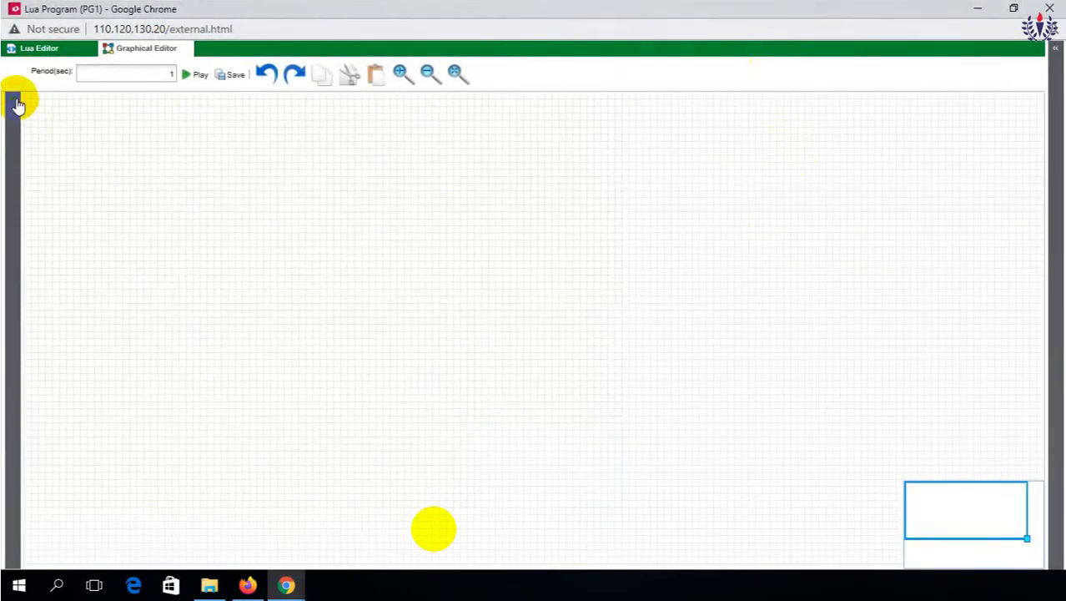
- Place two input variables, one output variable and a greater-than-or-equal (GTE) comparison block on the canvas
click(12, 98)
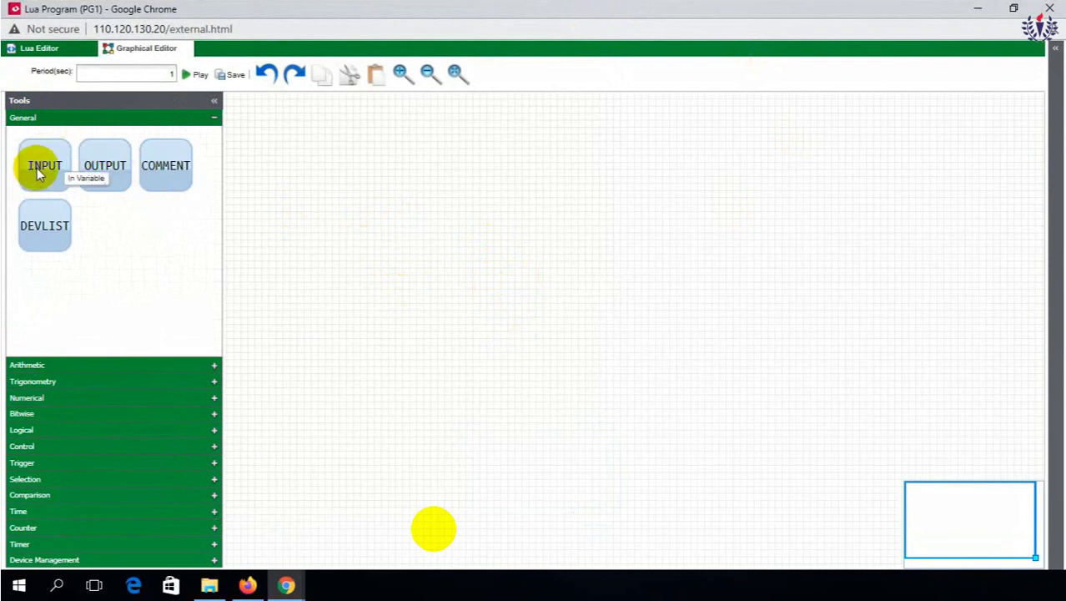
drag(36, 168, 416, 193)
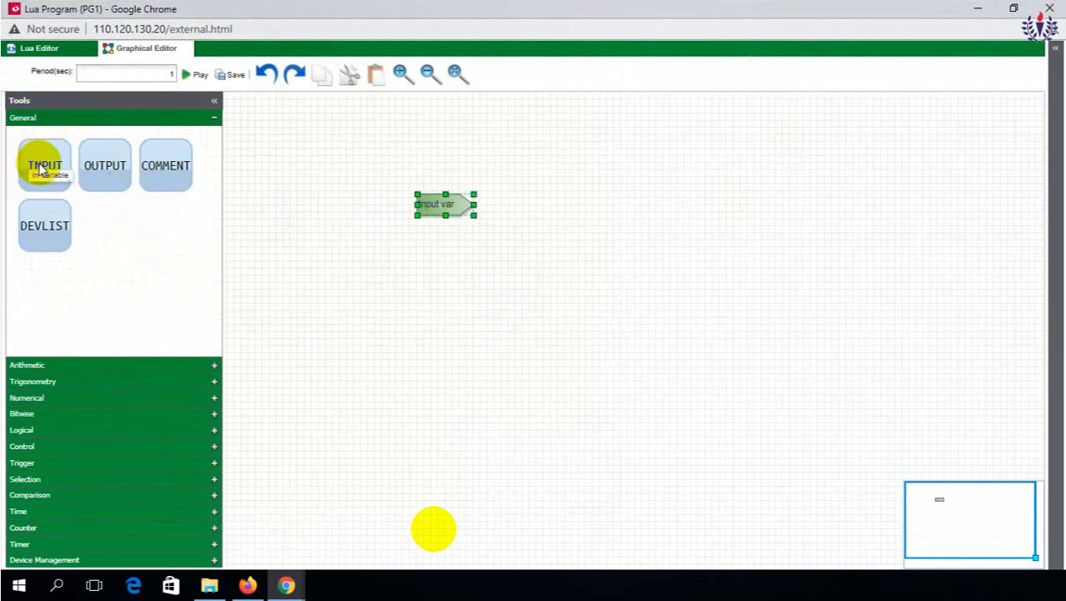
drag(39, 168, 424, 304)
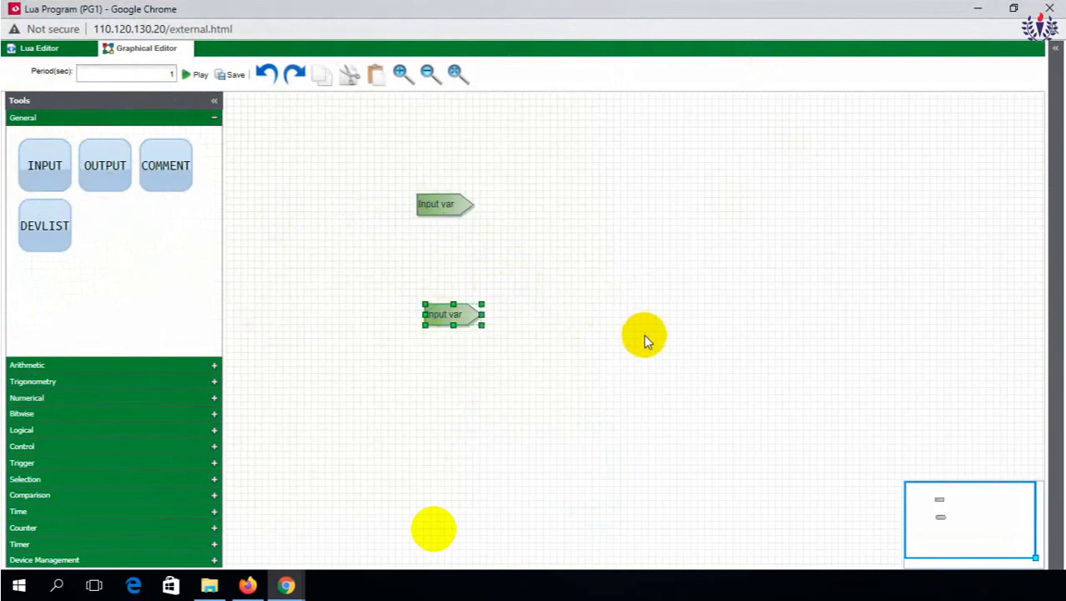
drag(121, 177, 767, 236)
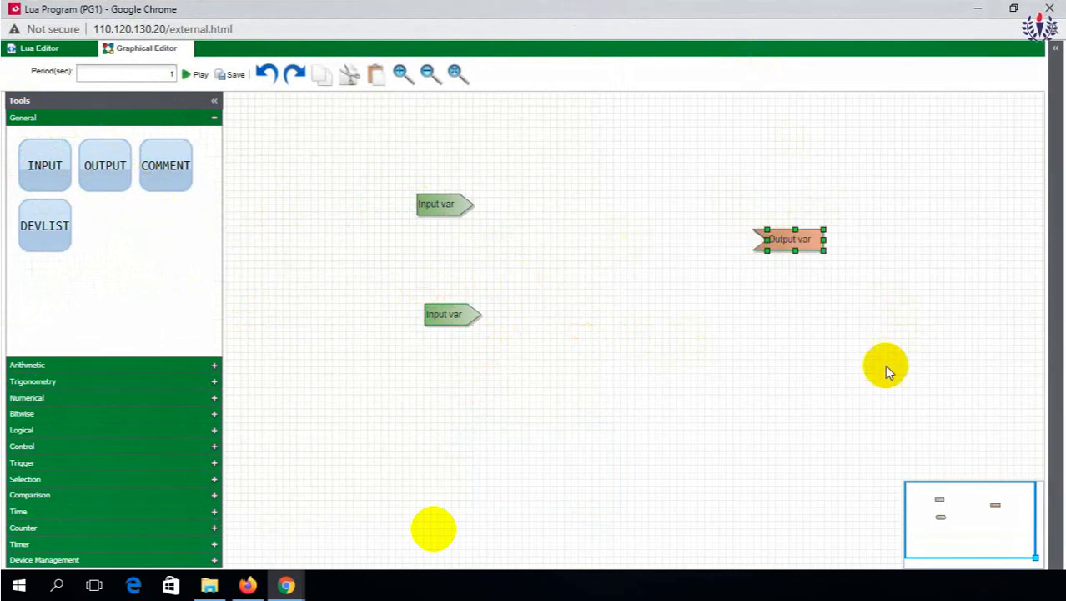
click(203, 499)
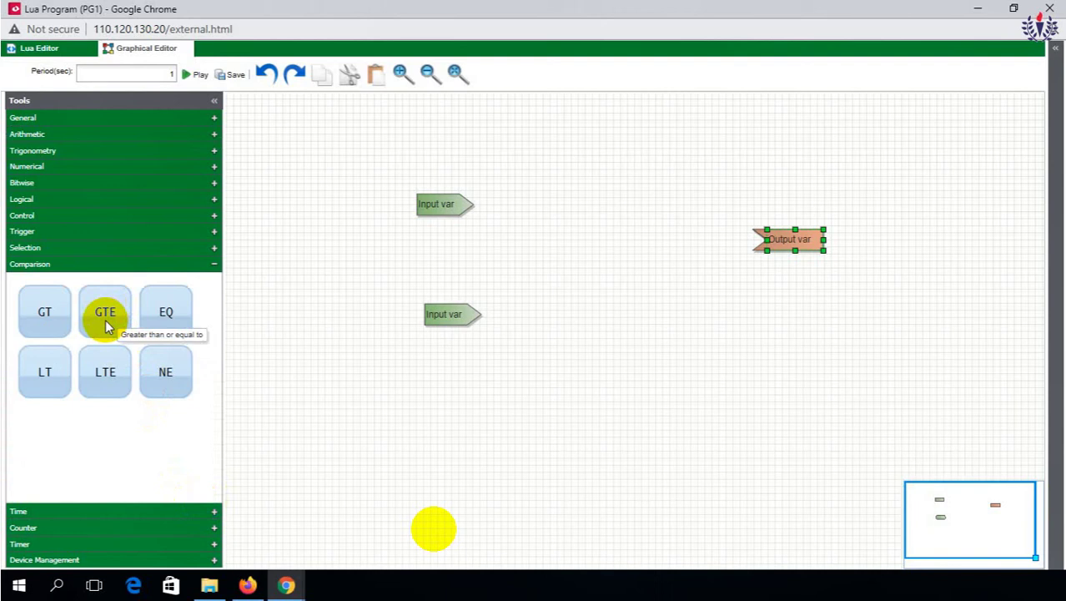
drag(105, 319, 620, 237)
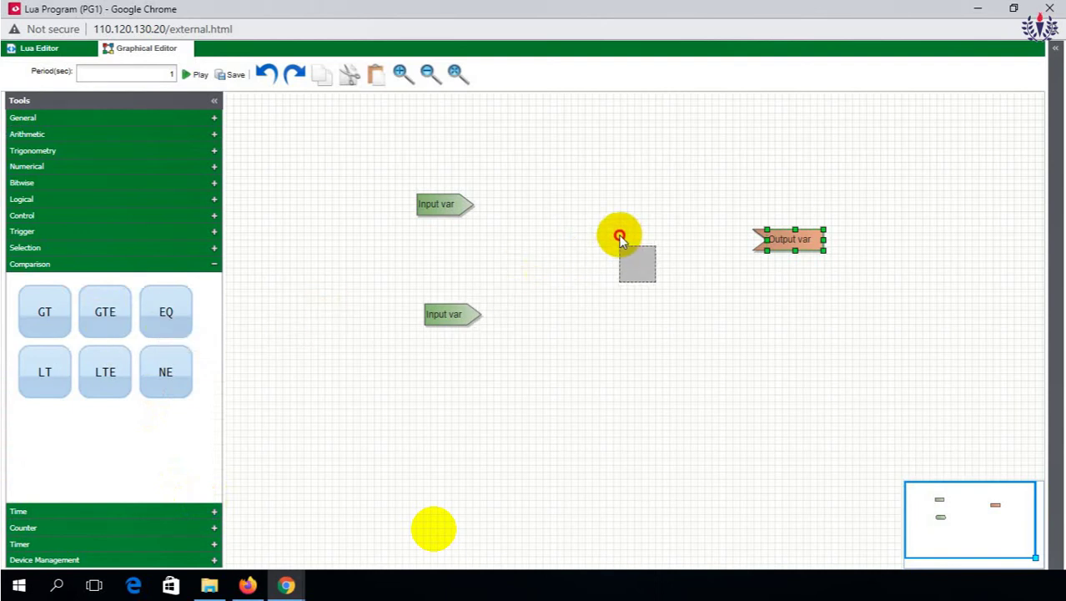
click(637, 417)
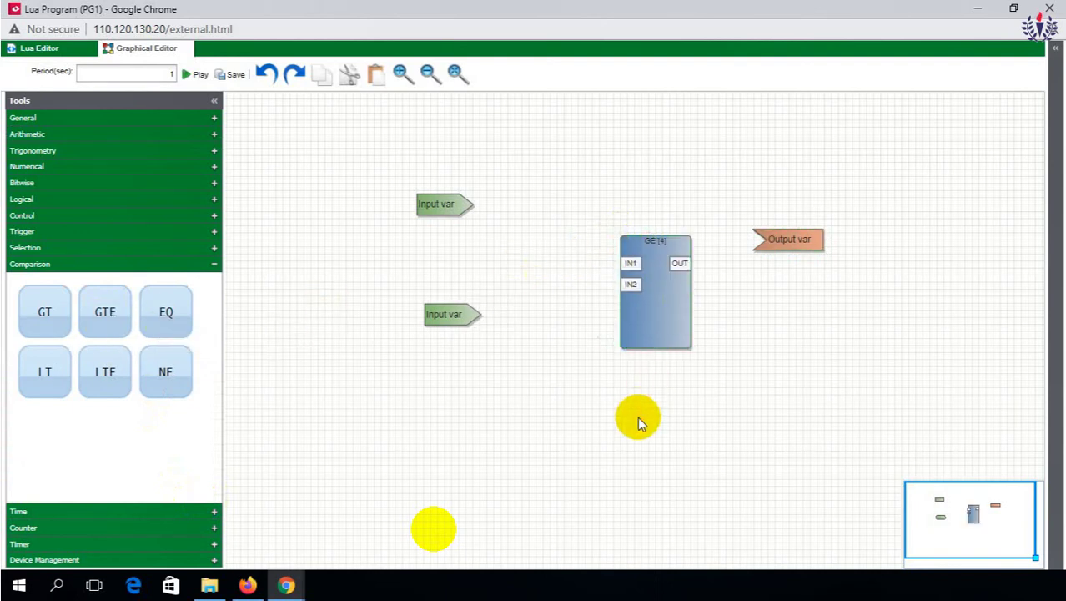
- Connect the upper input variable to IN1, the lower one to IN2, and the block's OUT to the output variable
click(215, 104)
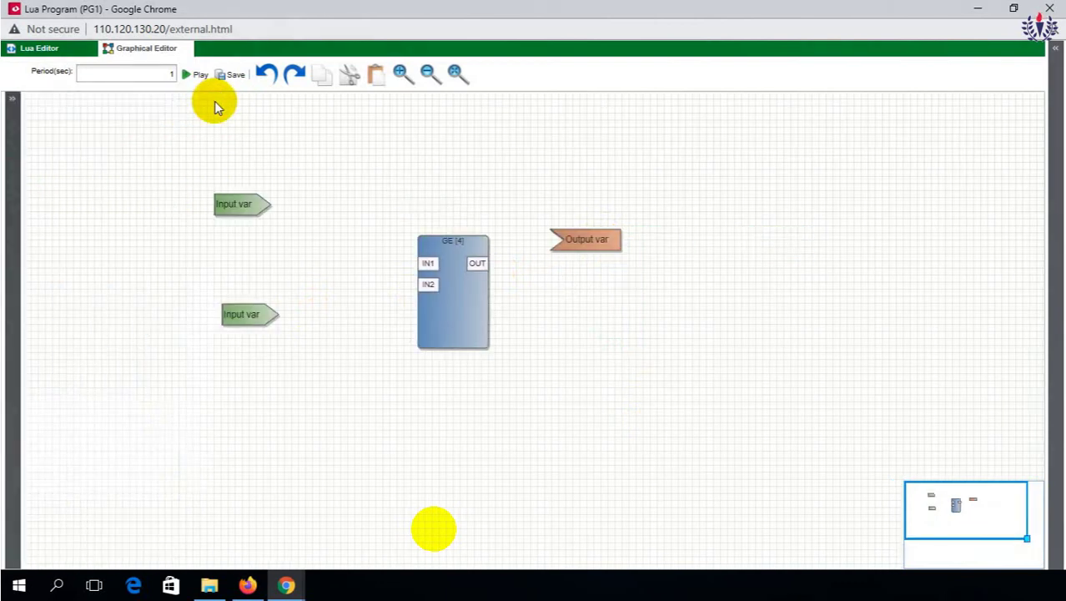
drag(242, 209, 428, 267)
drag(259, 314, 427, 285)
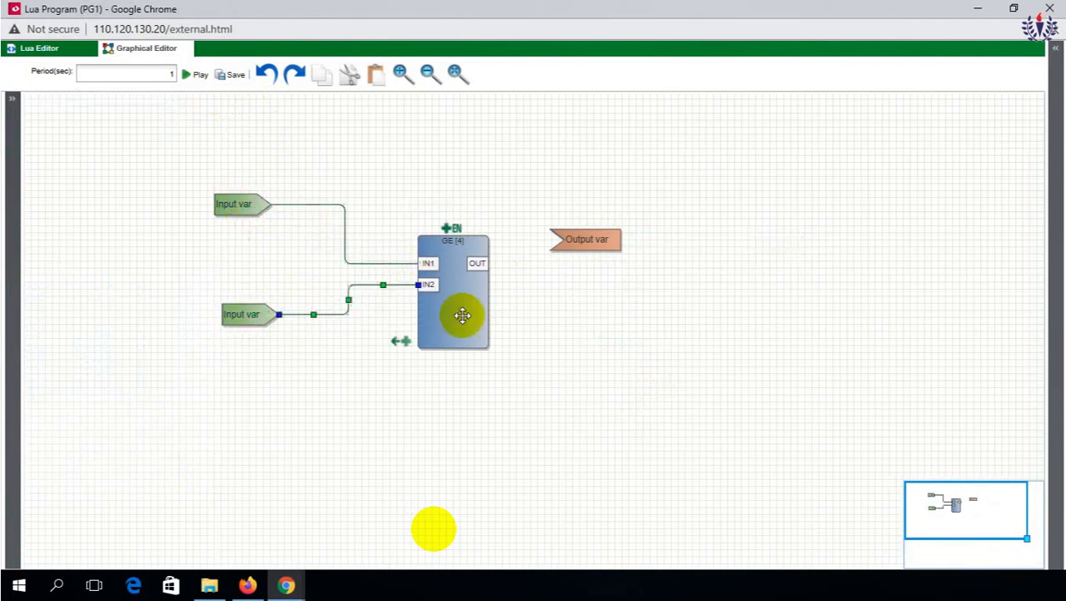
drag(481, 266, 591, 232)
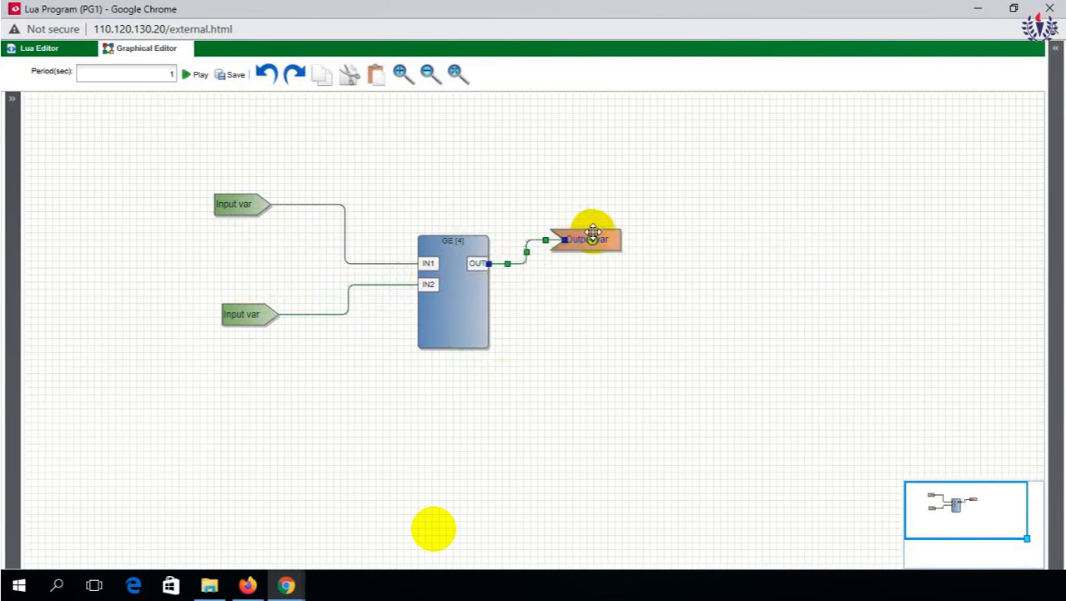
- Assign Sen-door-1's ME.AI4 (Thermistor) to the upper input variable and ME.AV2 (Analog Value 2) to the lower one
right_click(259, 210)
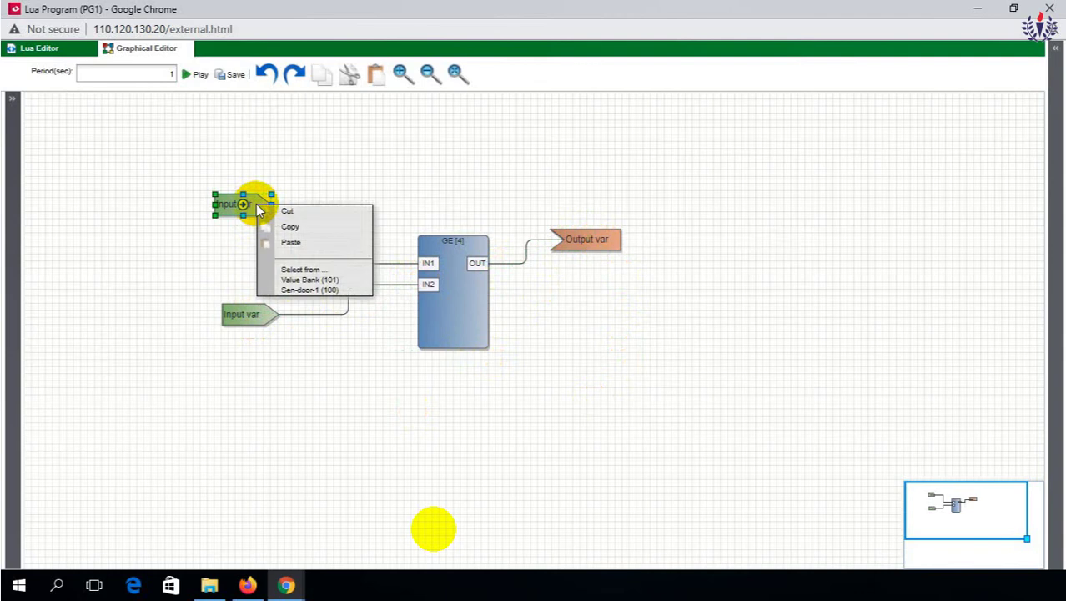
mouse_move(306, 289)
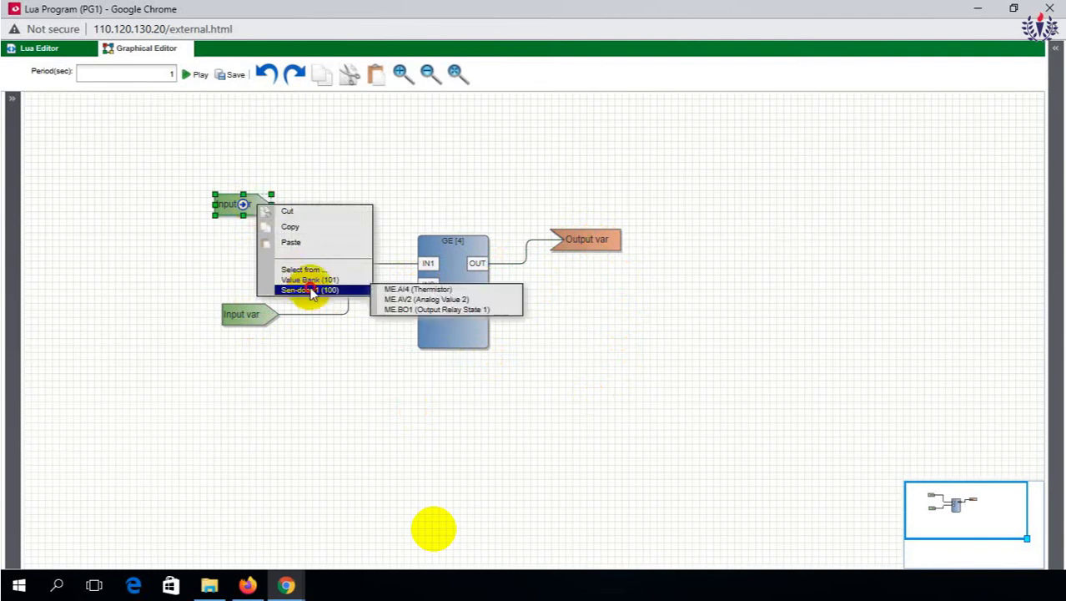
click(401, 290)
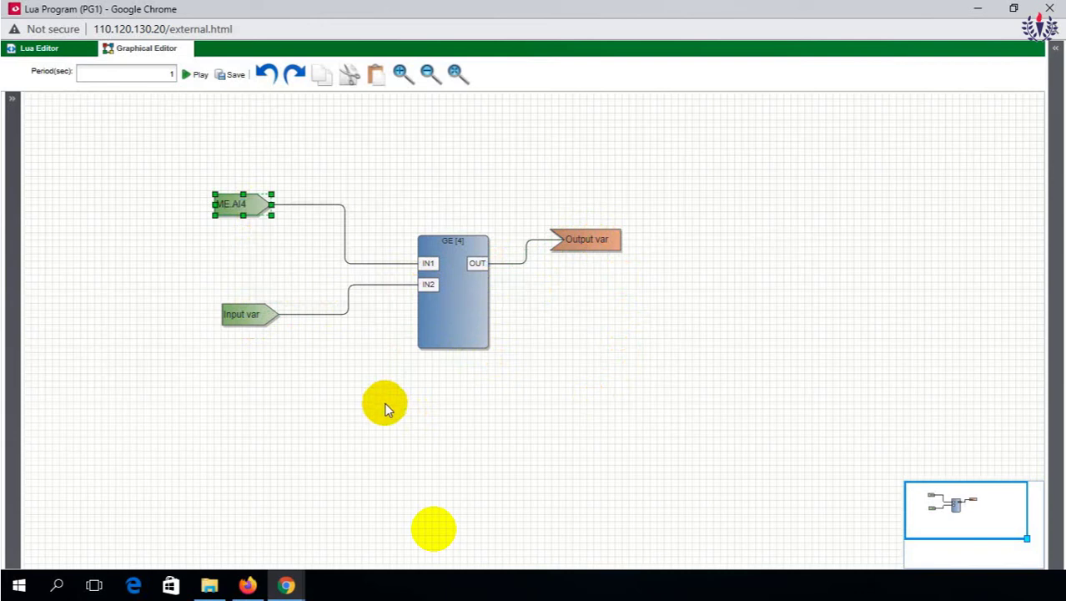
right_click(266, 318)
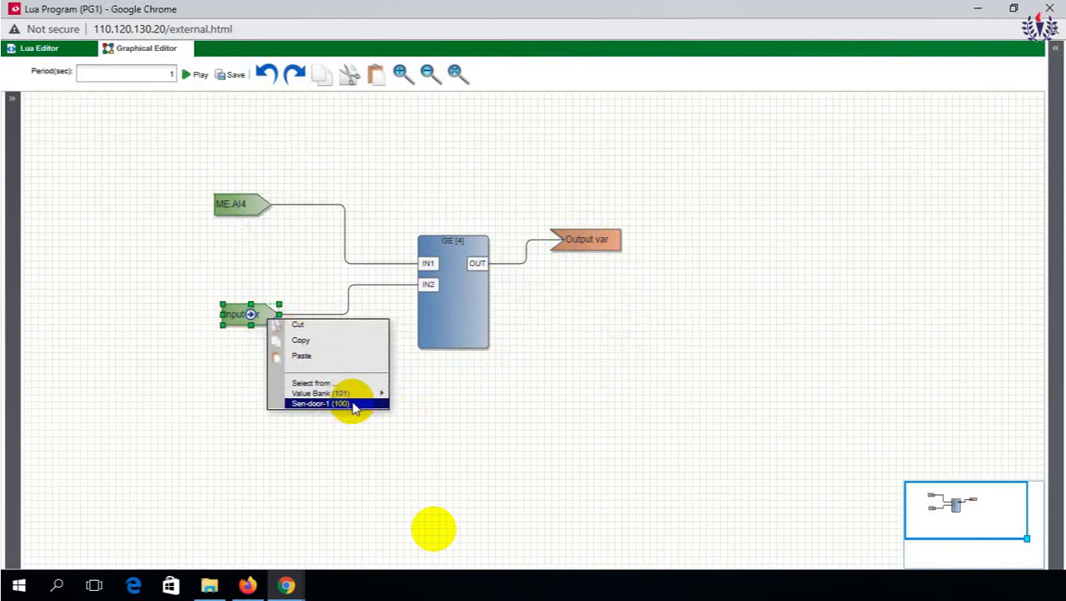
mouse_move(352, 404)
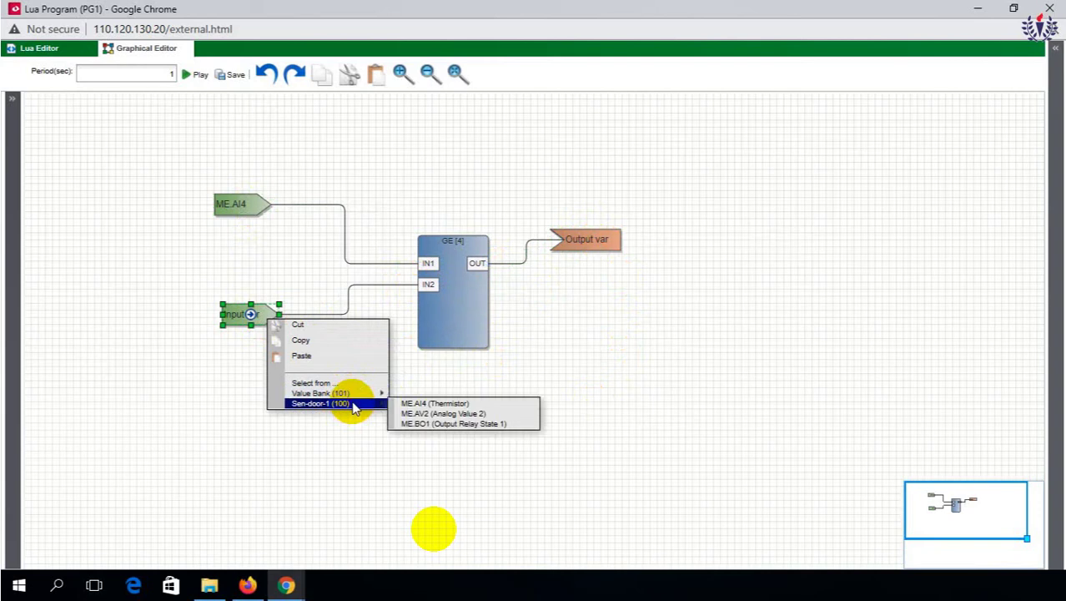
click(425, 415)
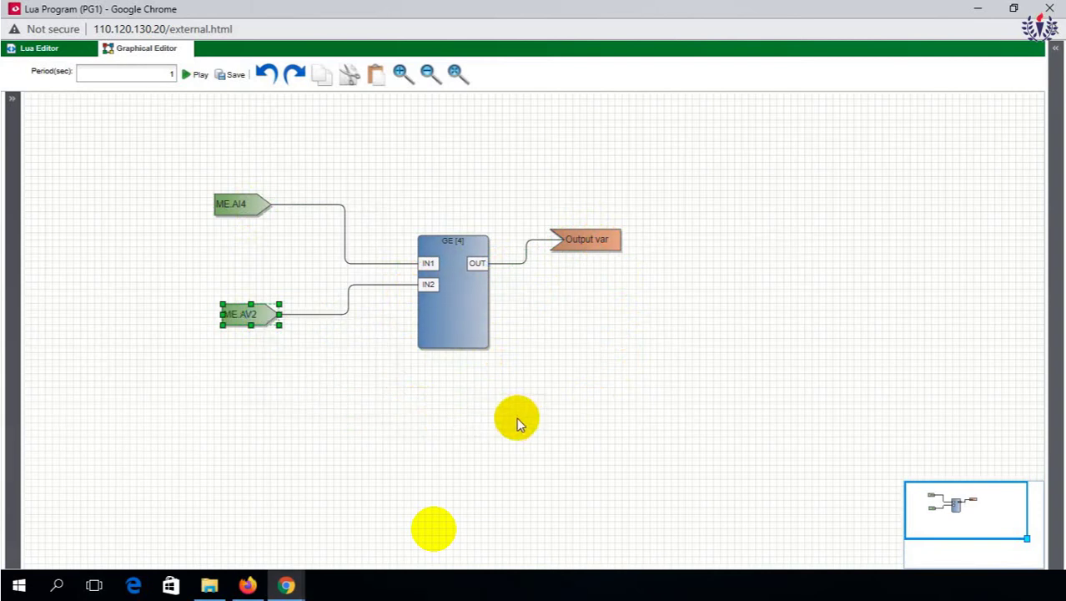
- Assign Sen-door-1's ME.BO1 (Output Relay State 1) to the output variable
right_click(594, 239)
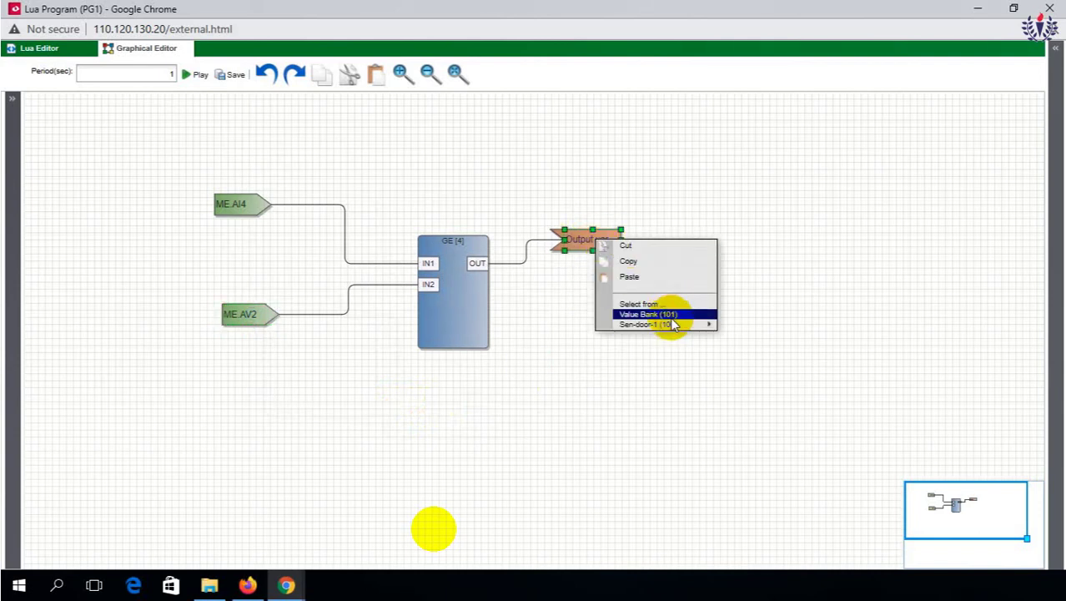
mouse_move(672, 323)
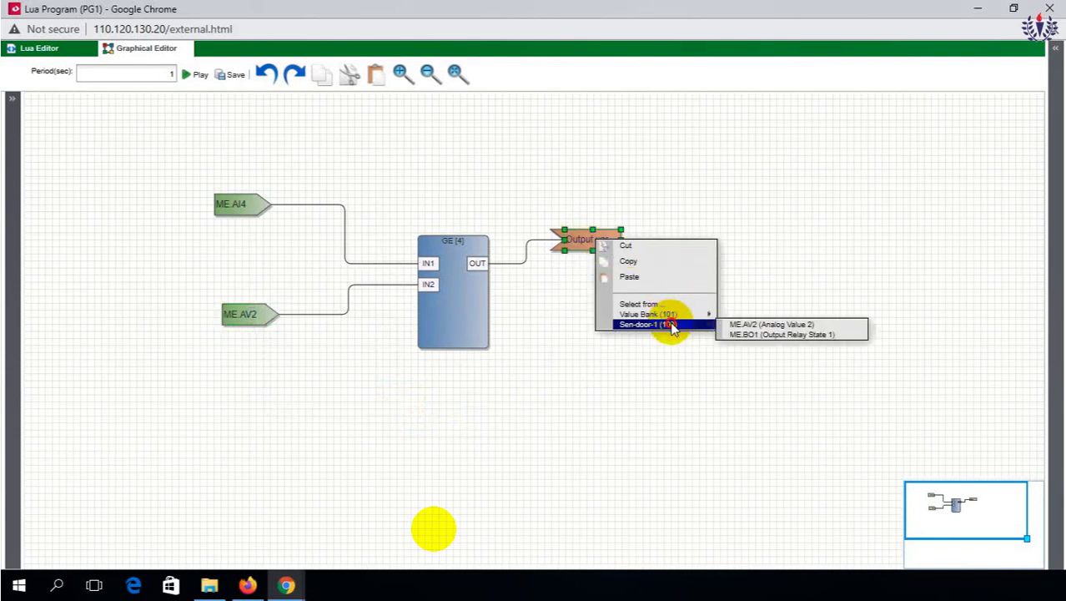
click(754, 335)
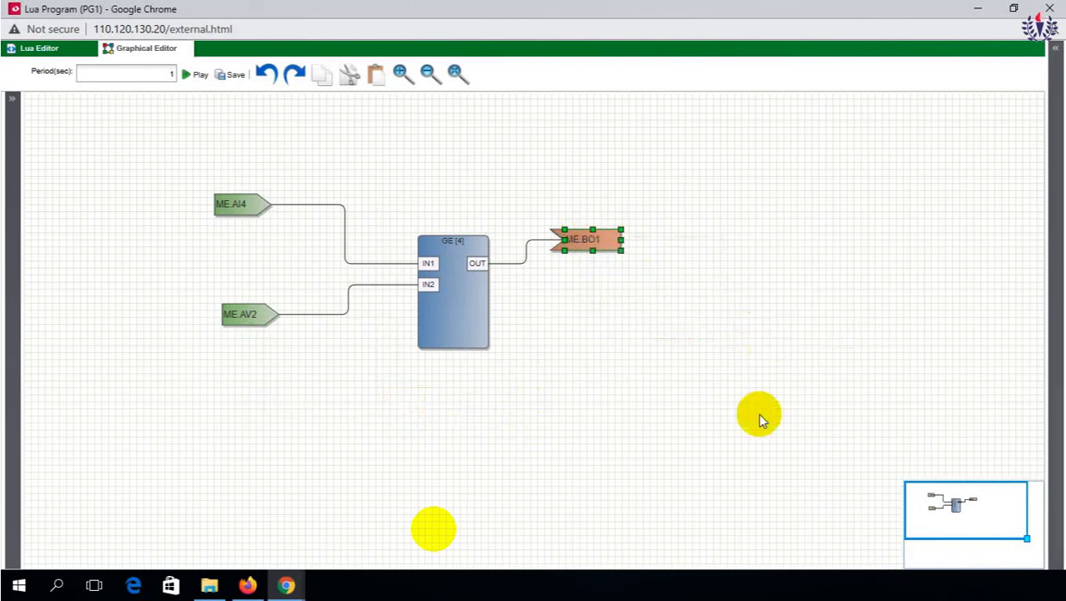
click(685, 440)
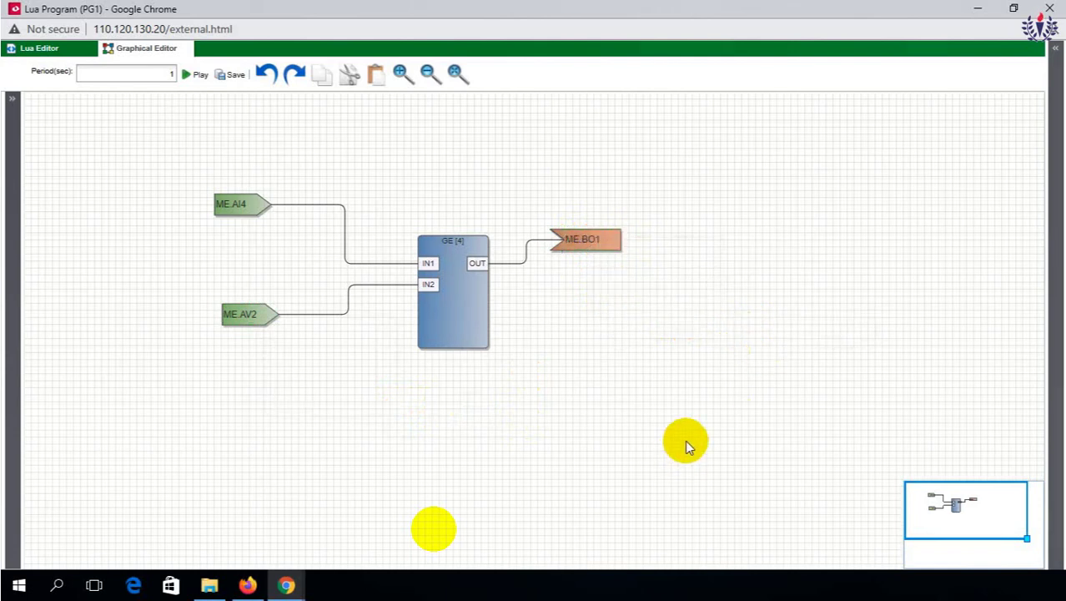
- Save the block diagram and test it by running and stopping the program
click(232, 75)
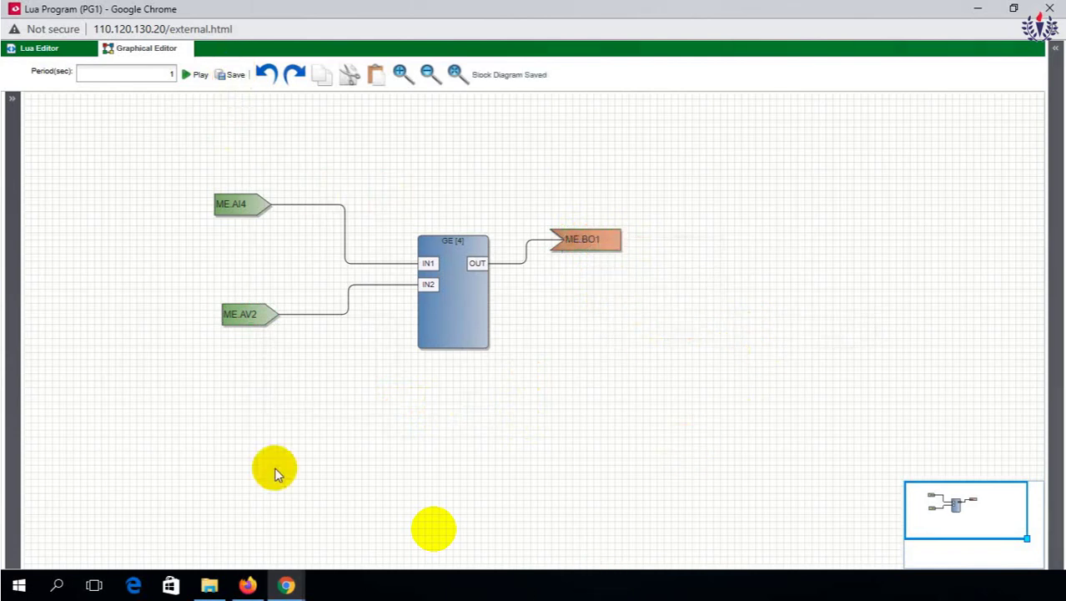
click(194, 75)
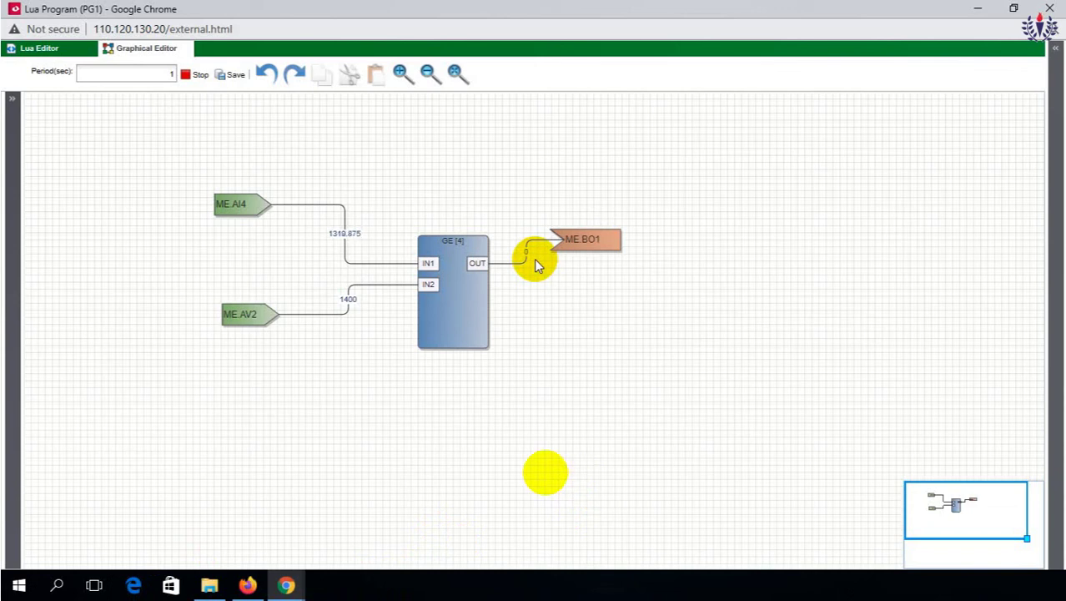
click(198, 77)
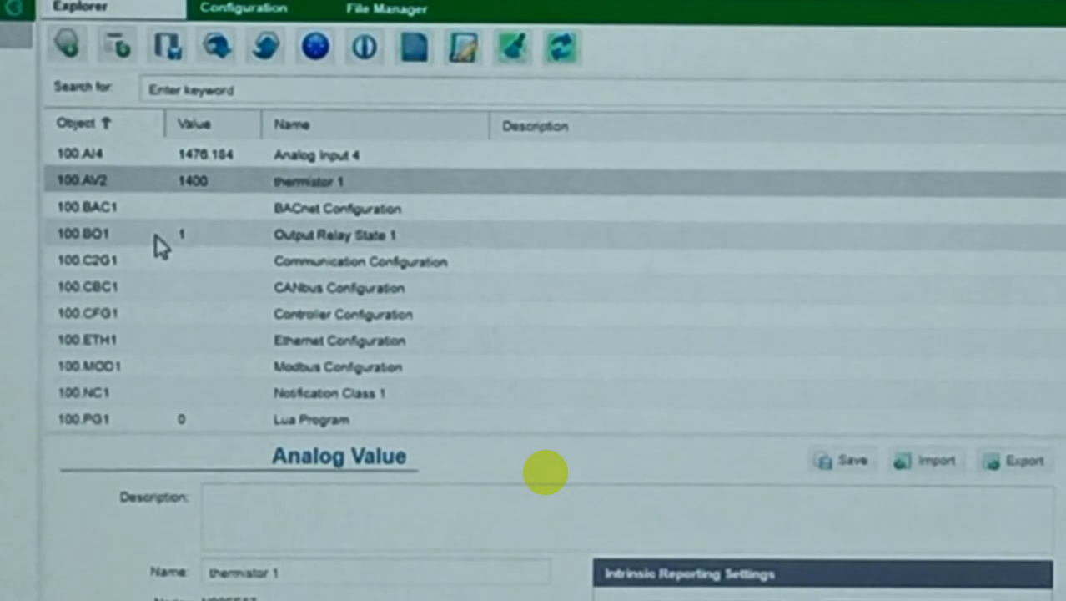
- Select the Lua Program PG1 in the object list and view the live values in its block diagram
click(180, 433)
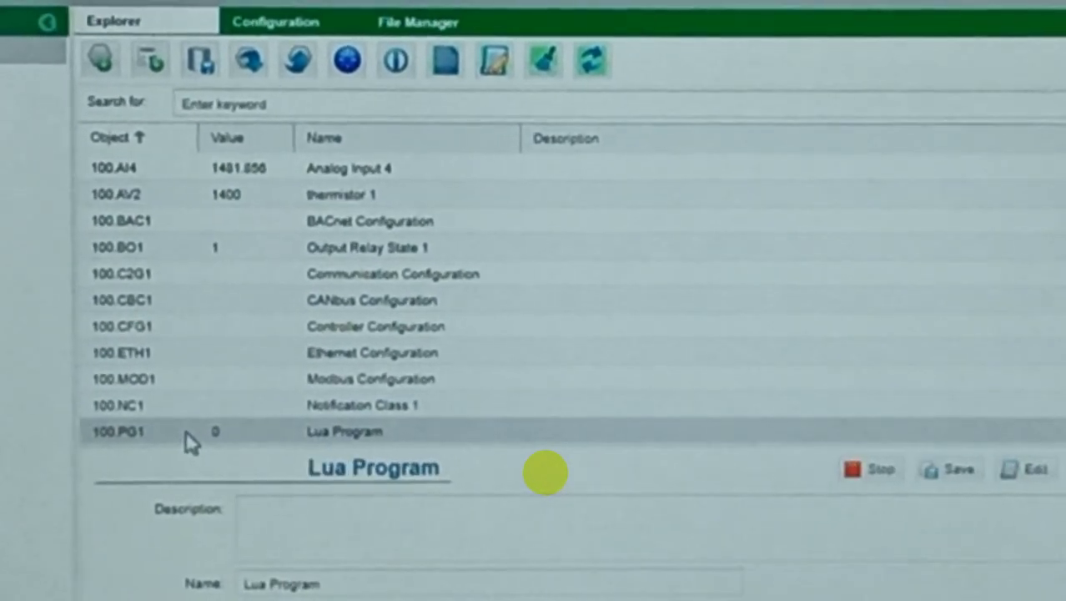
click(334, 580)
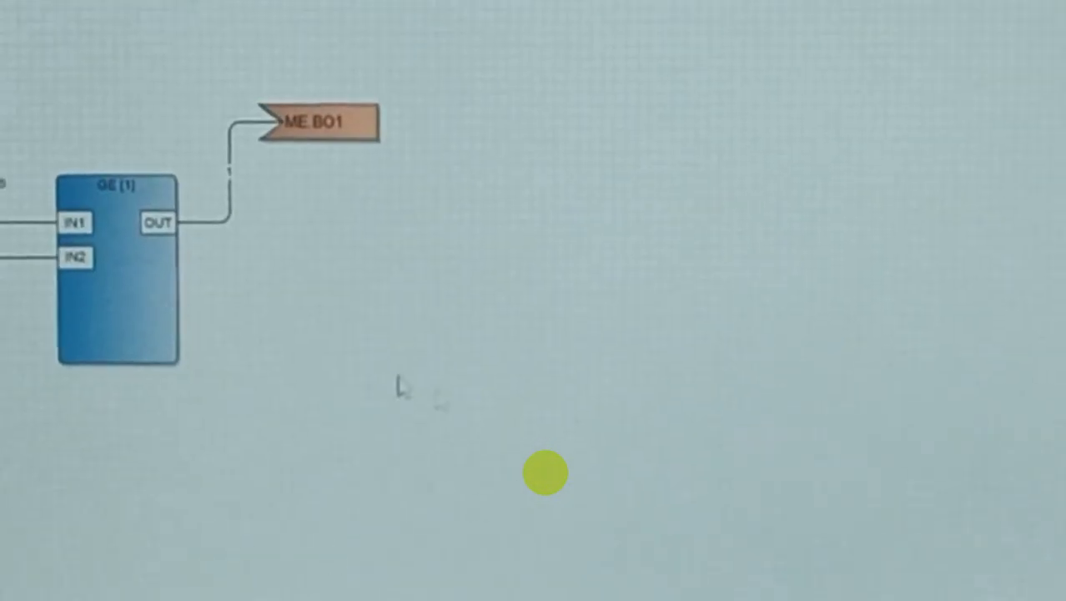